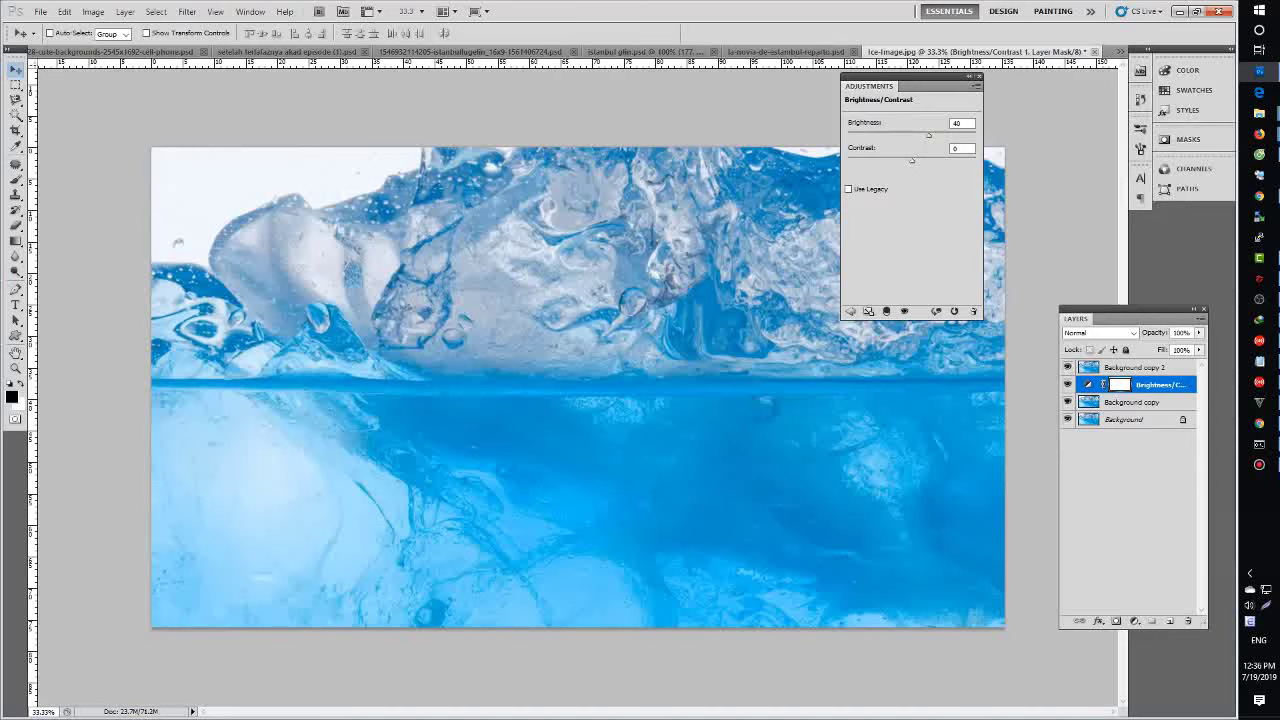
- Set the first Brightness/Contrast adjustment's brightness to 50
click(1067, 367)
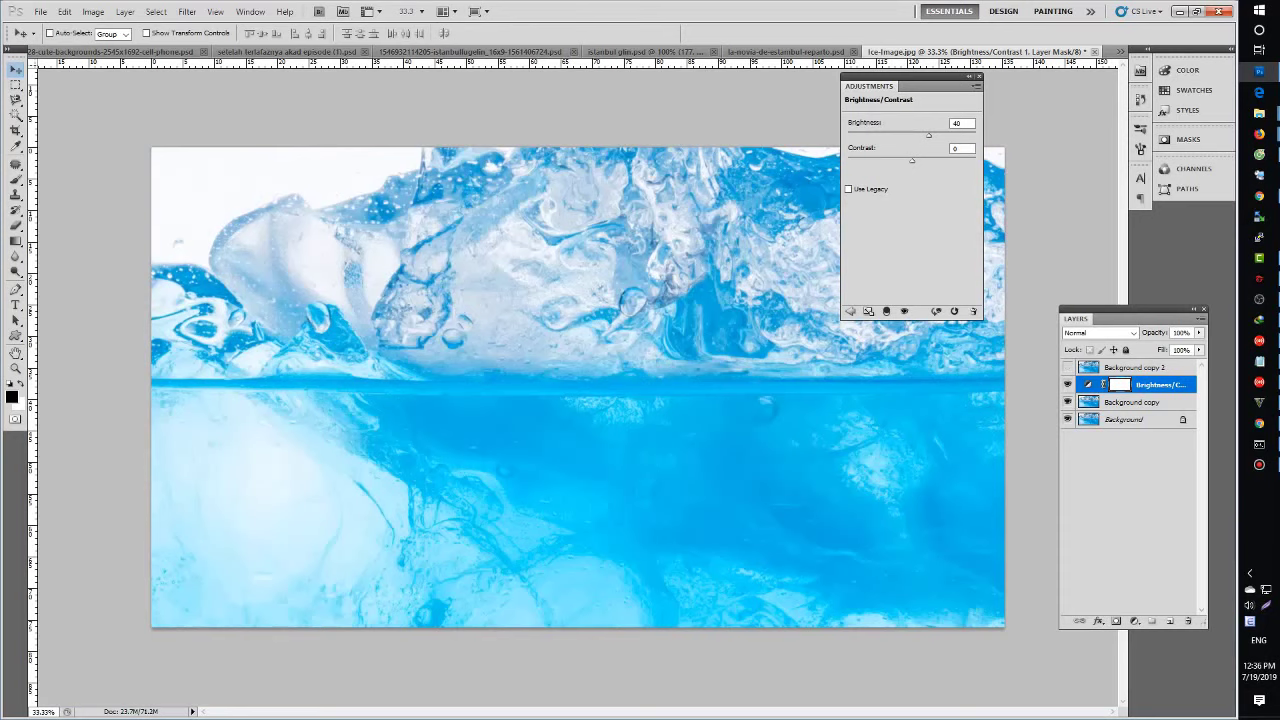
double_click(957, 123)
text(50)
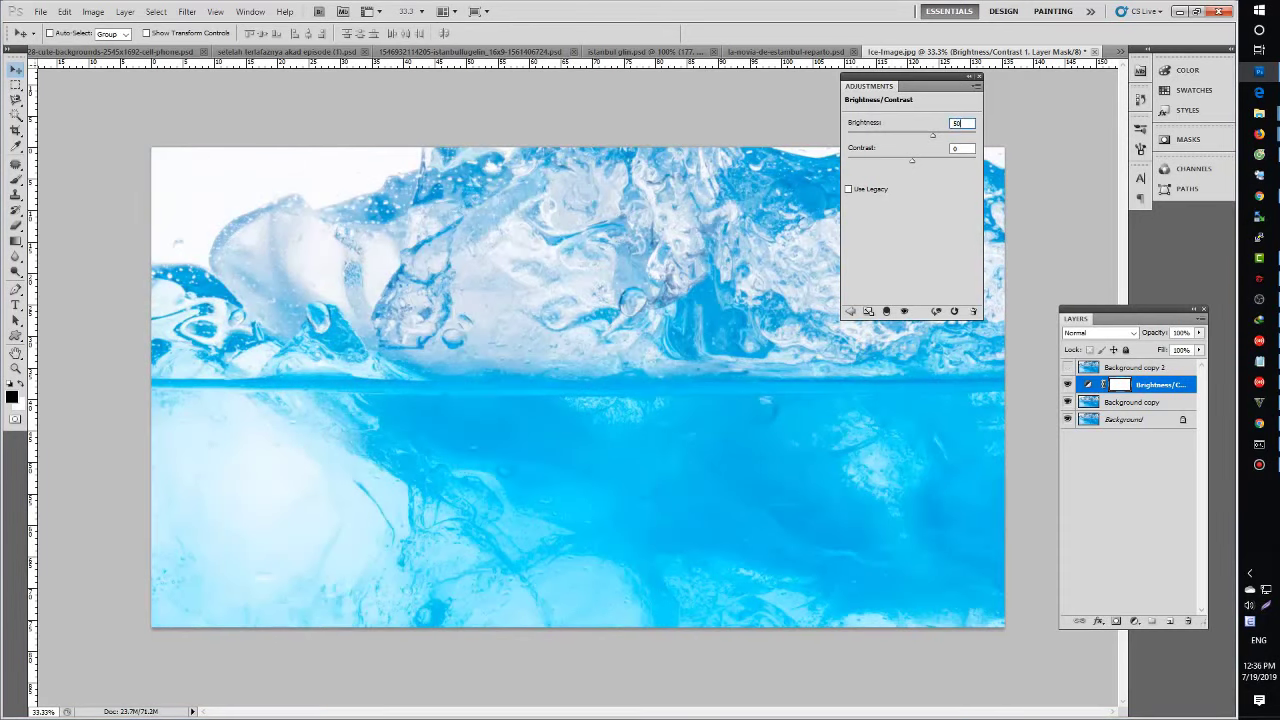
- Add a Brightness/Contrast adjustment at -50 brightness above Background copy 2
click(1135, 367)
click(1067, 367)
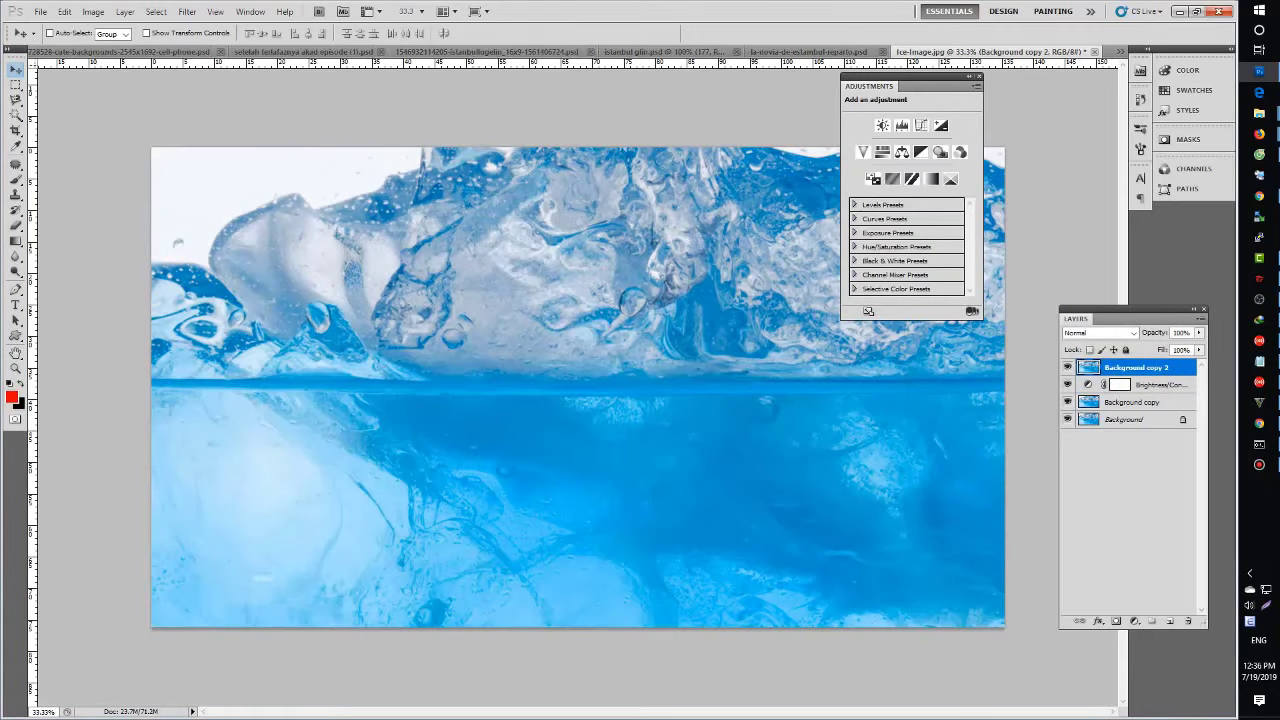
click(1134, 621)
key(Escape)
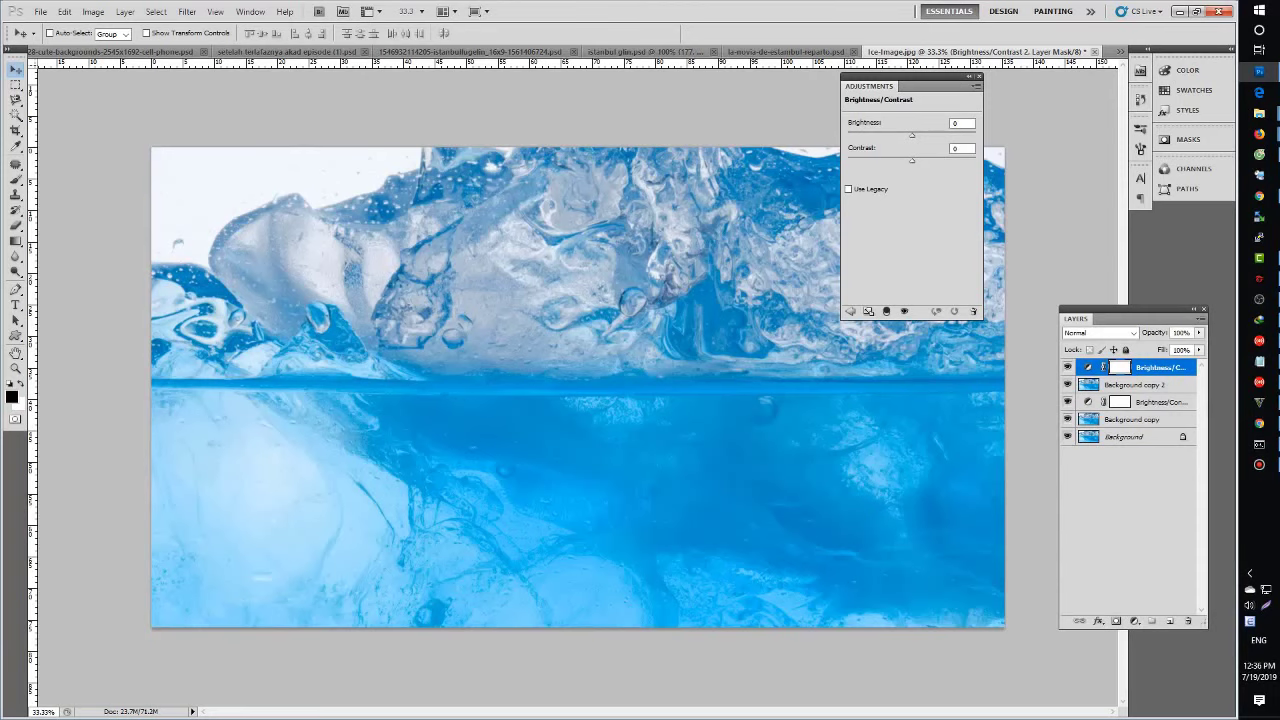
text(-50)
key(Return)
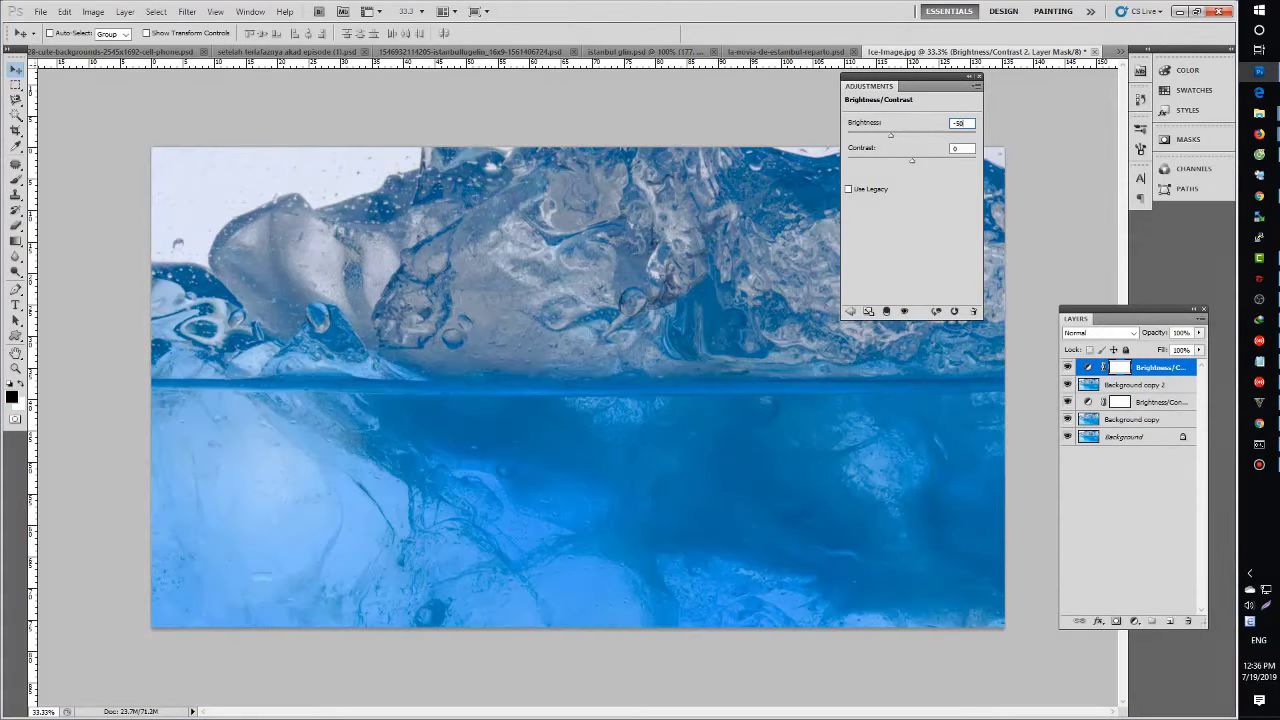
- Merge each brightness adjustment down into its Background copy layer
key(ctrl+e)
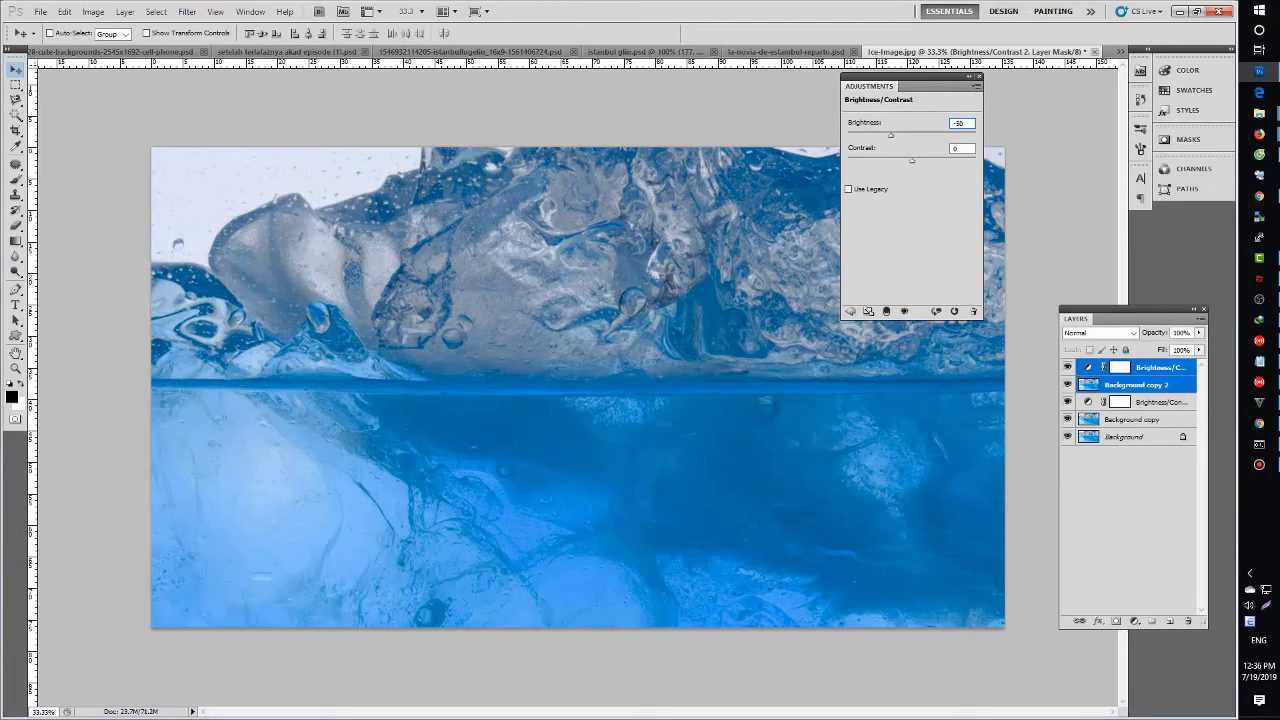
key(alt+bracketleft)
key(shift+alt+bracketleft)
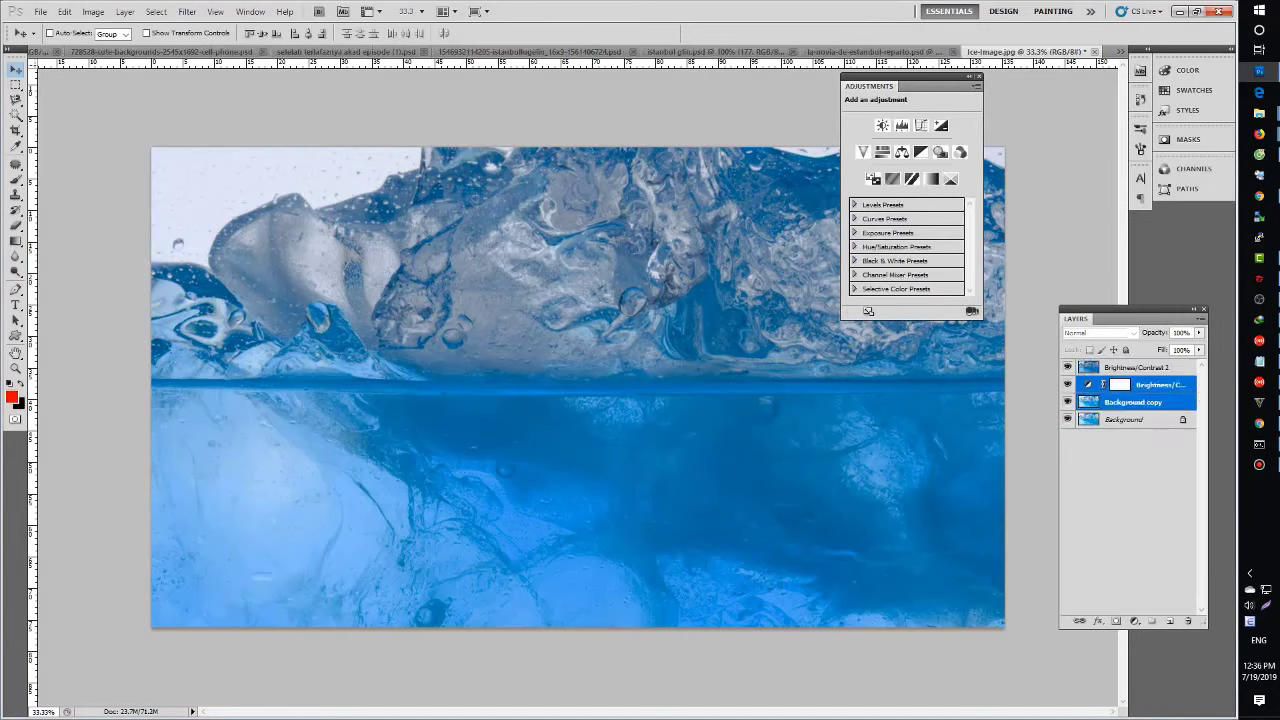
key(ctrl+e)
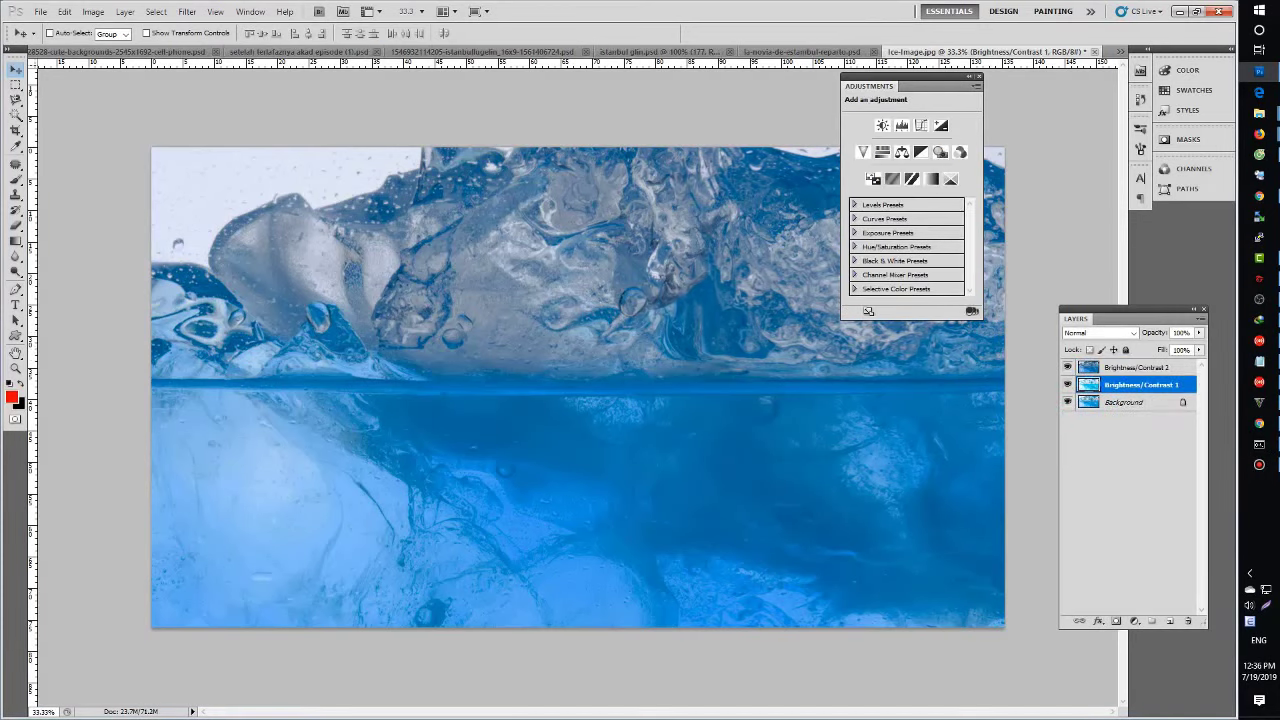
key(t)
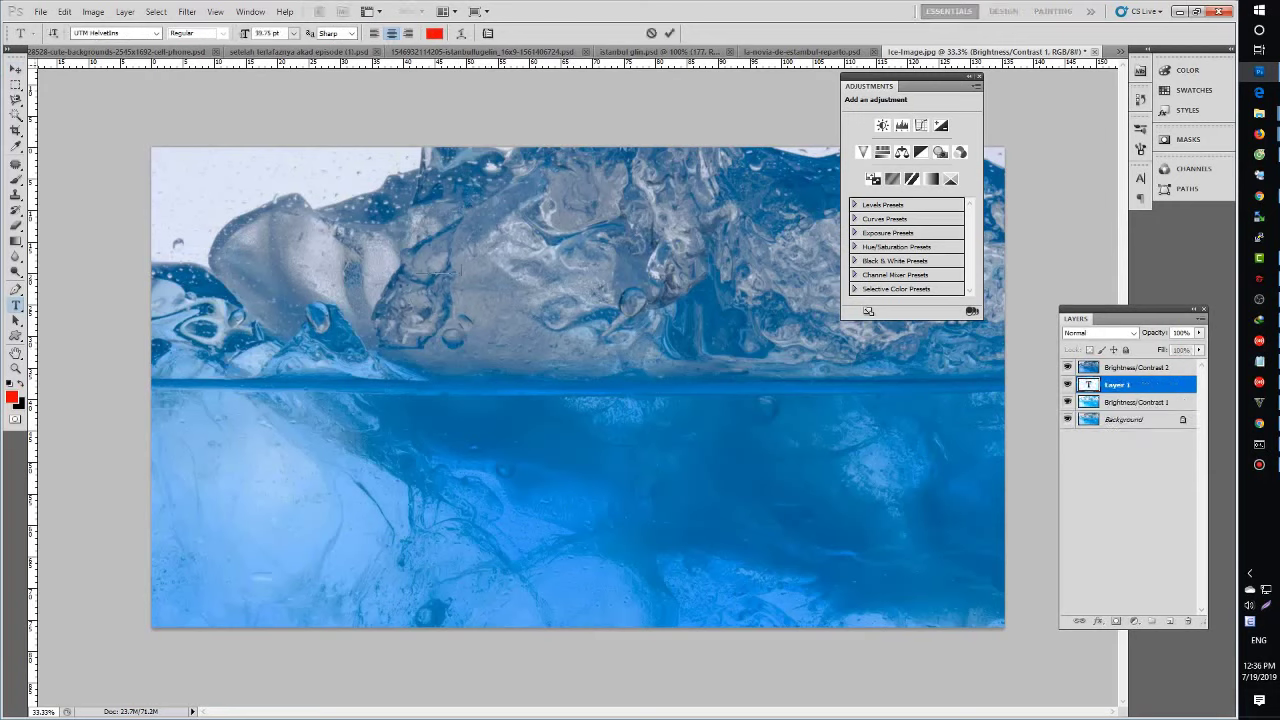
- Commit the HAPPY NEW YEAR text, move its layer to the top, and scale it across the canvas
key(ctrl+Return)
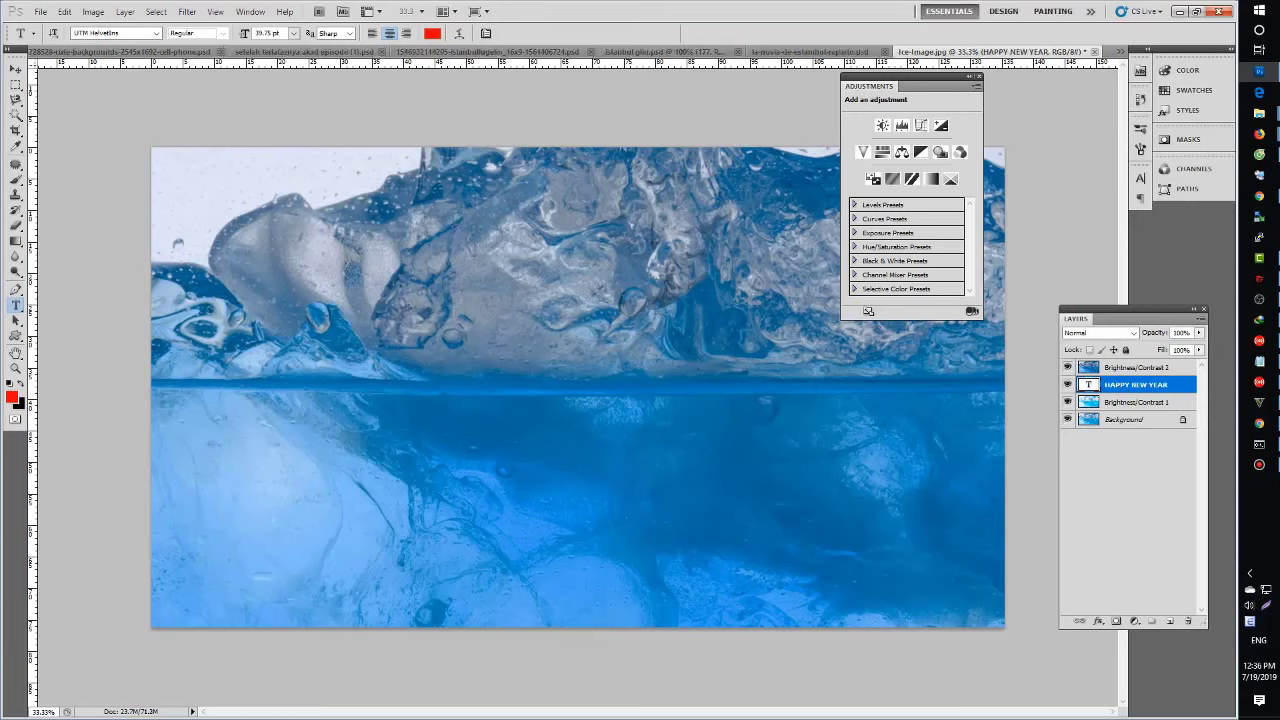
key(ctrl+bracketright)
key(ctrl+t)
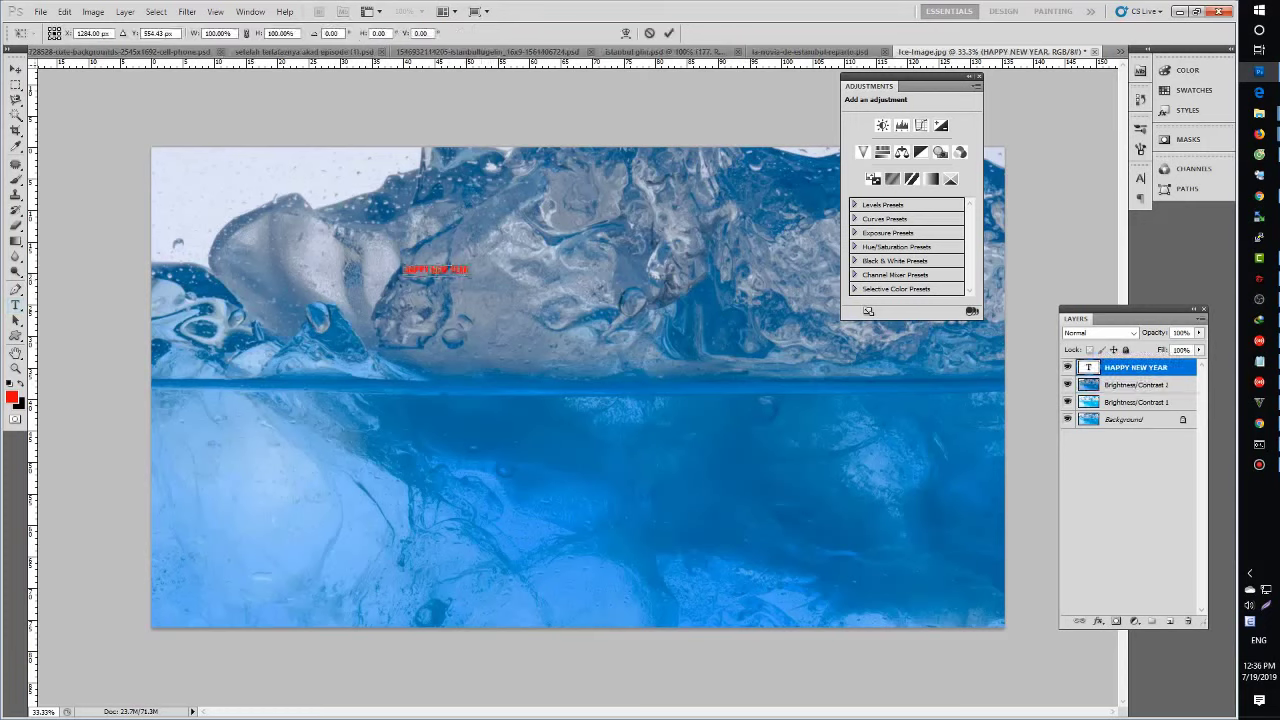
drag(468, 276, 868, 338)
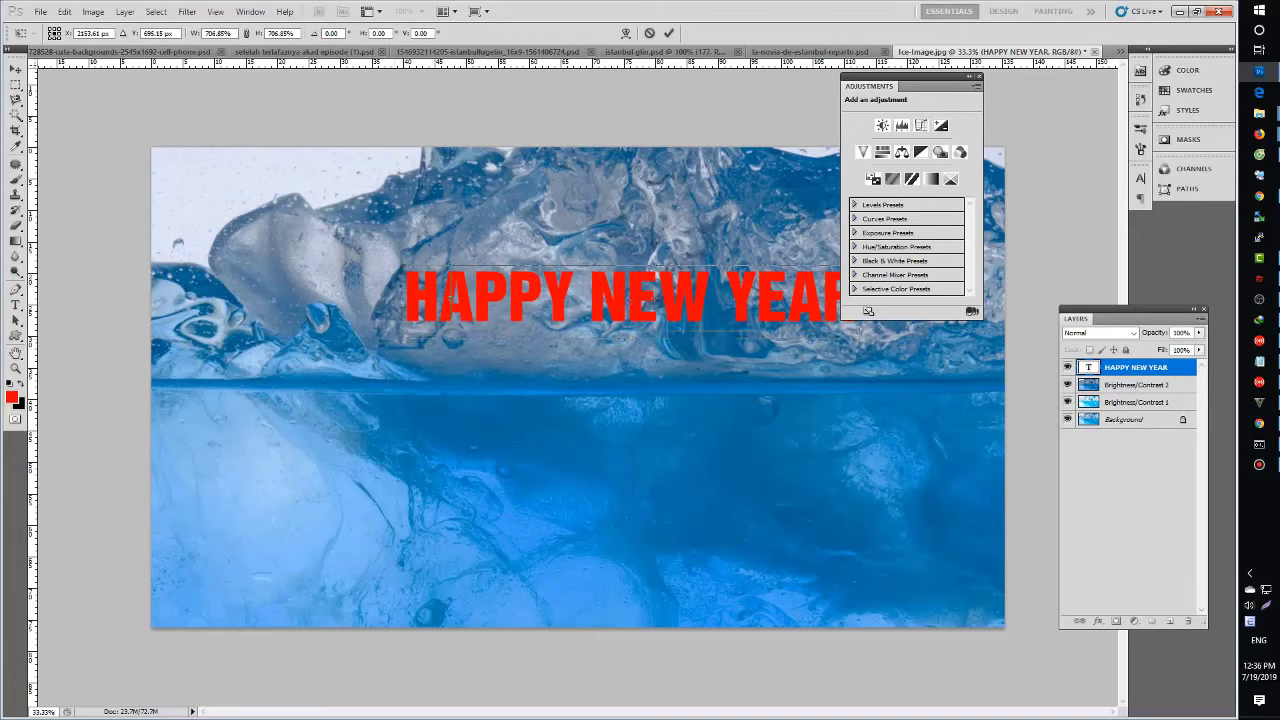
drag(404, 338, 225, 372)
key(Return)
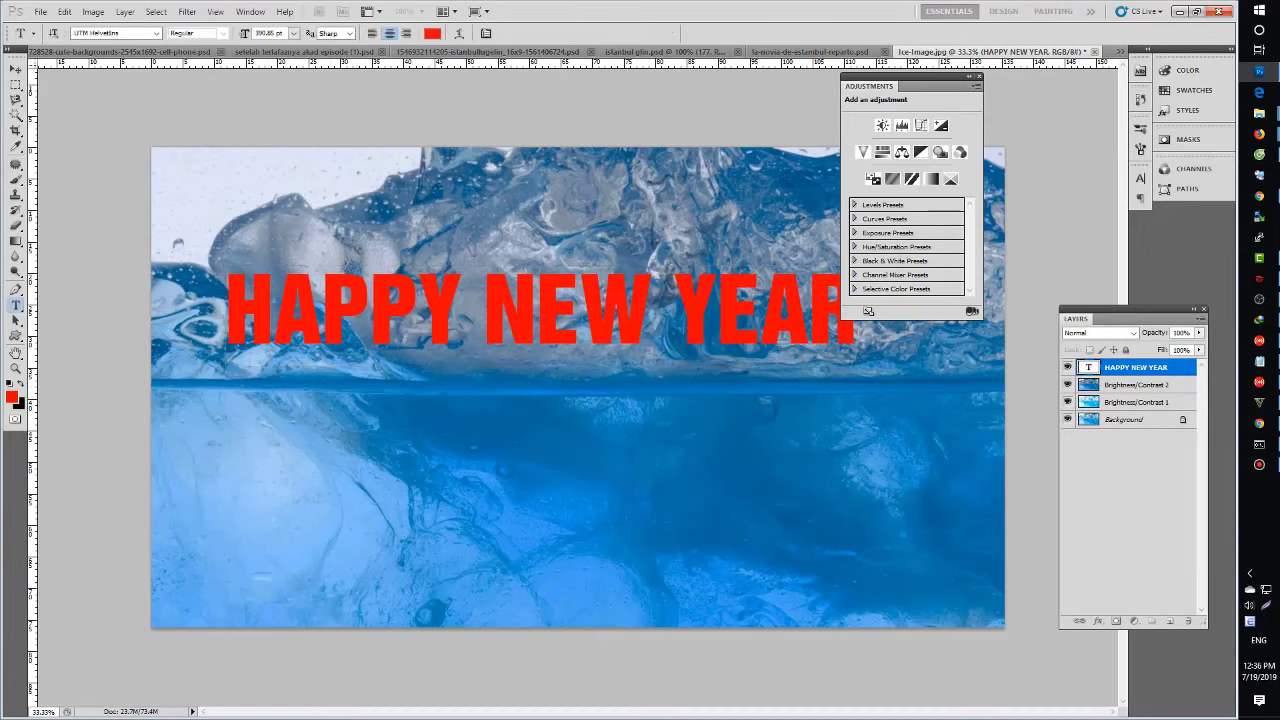
key(Tab)
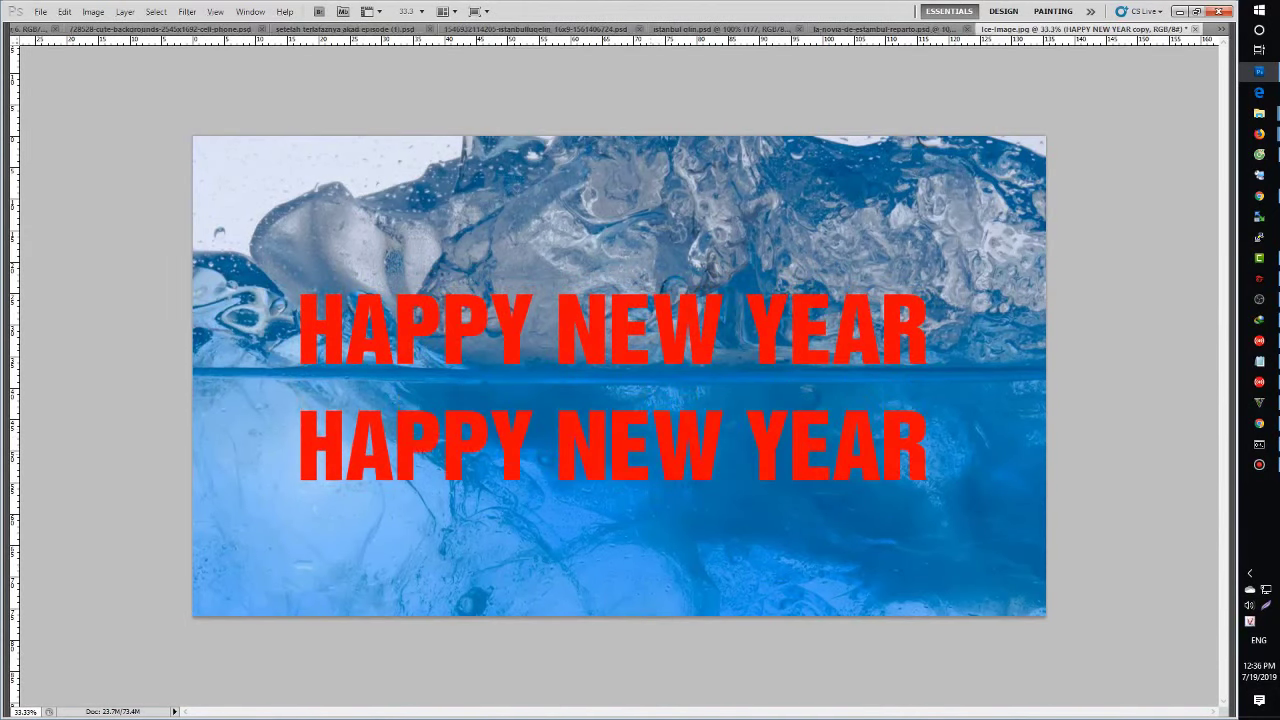
- Change the duplicate text to 2020 and enlarge it around its centre
click(612, 420)
key(ctrl+a)
text(2020)
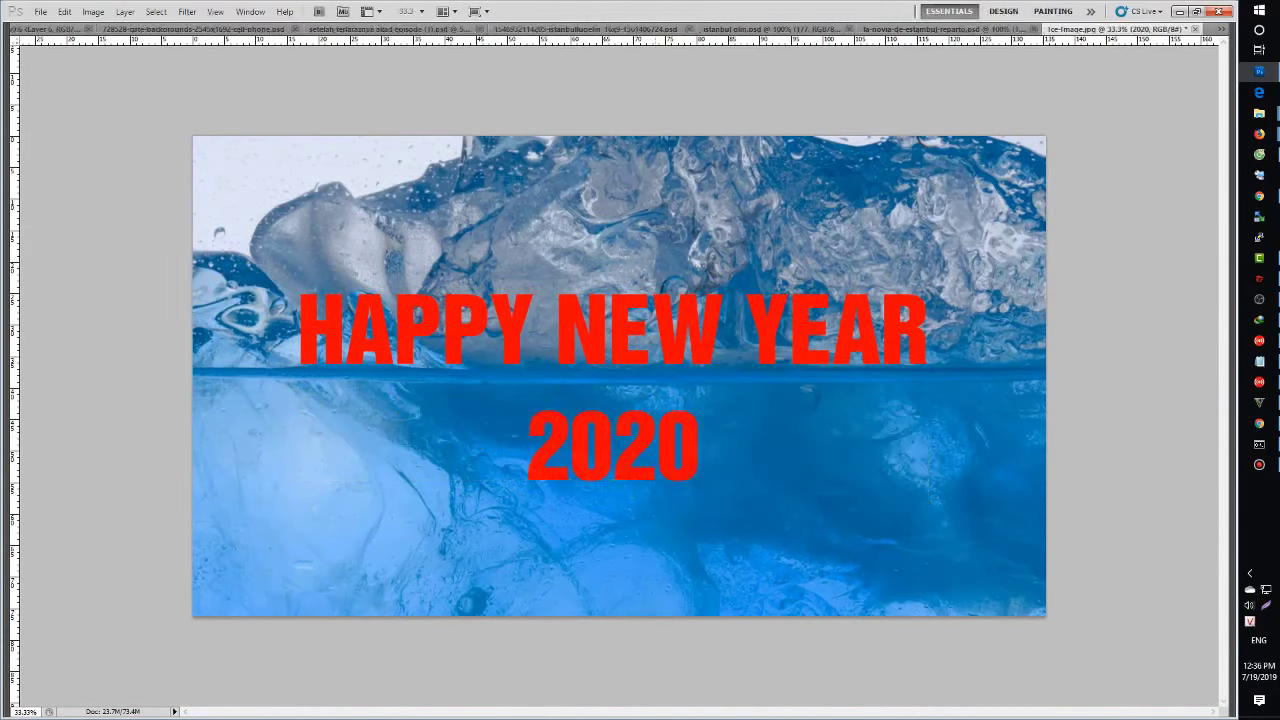
key(ctrl+Return)
drag(701, 503, 852, 570)
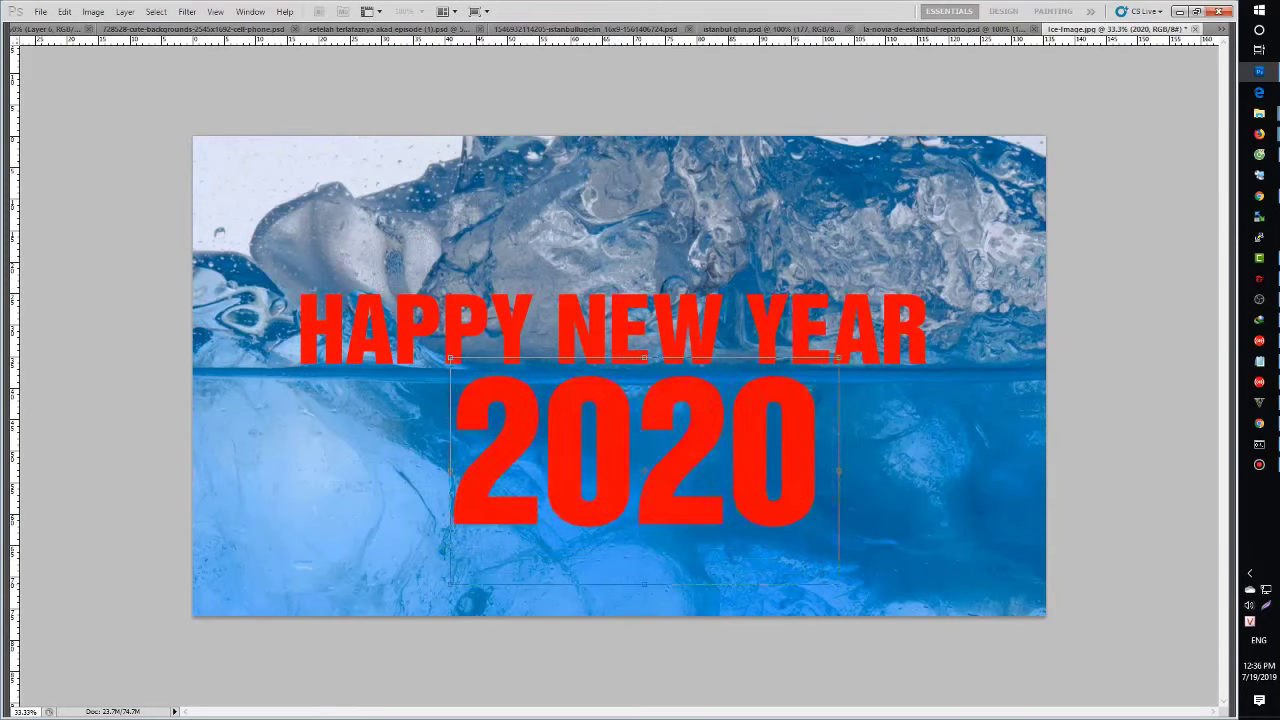
key(Return)
- Select the 2020 layer and shift it slightly to the left
click(686, 492)
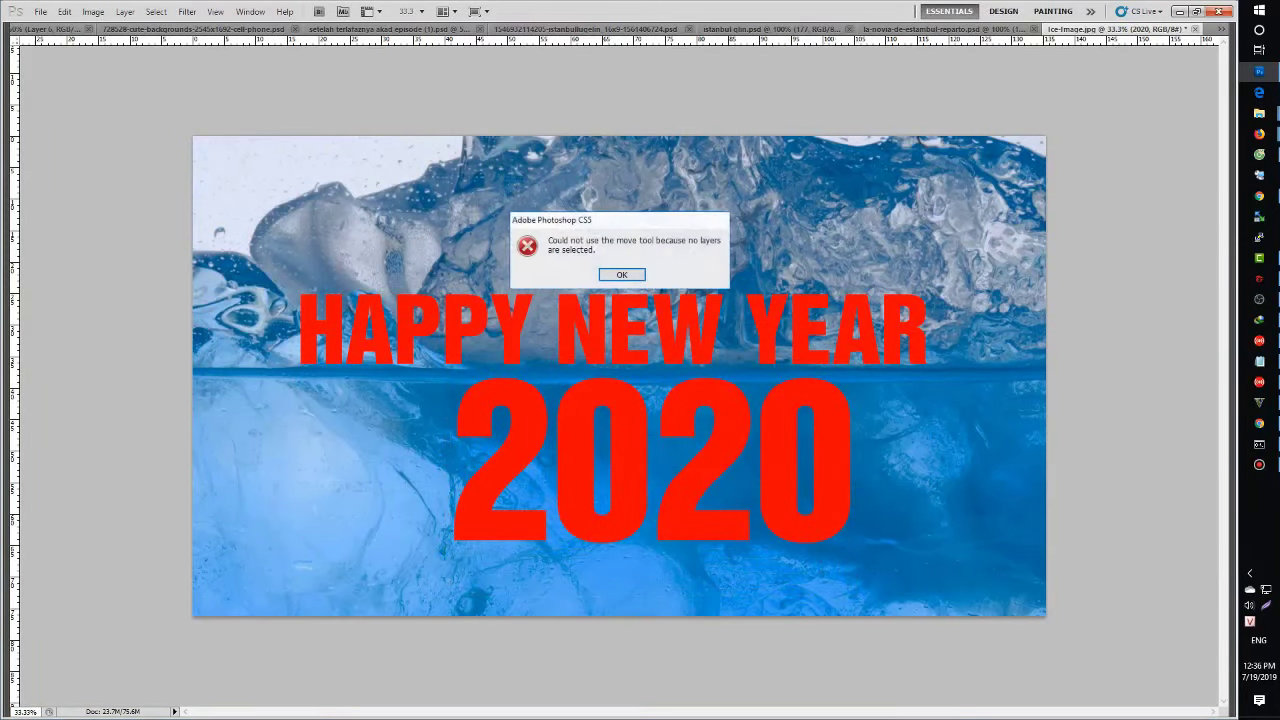
key(Return)
right_click(686, 492)
click(700, 497)
drag(700, 497, 676, 500)
key(shift+Left)
key(shift+Left)
key(shift+Left)
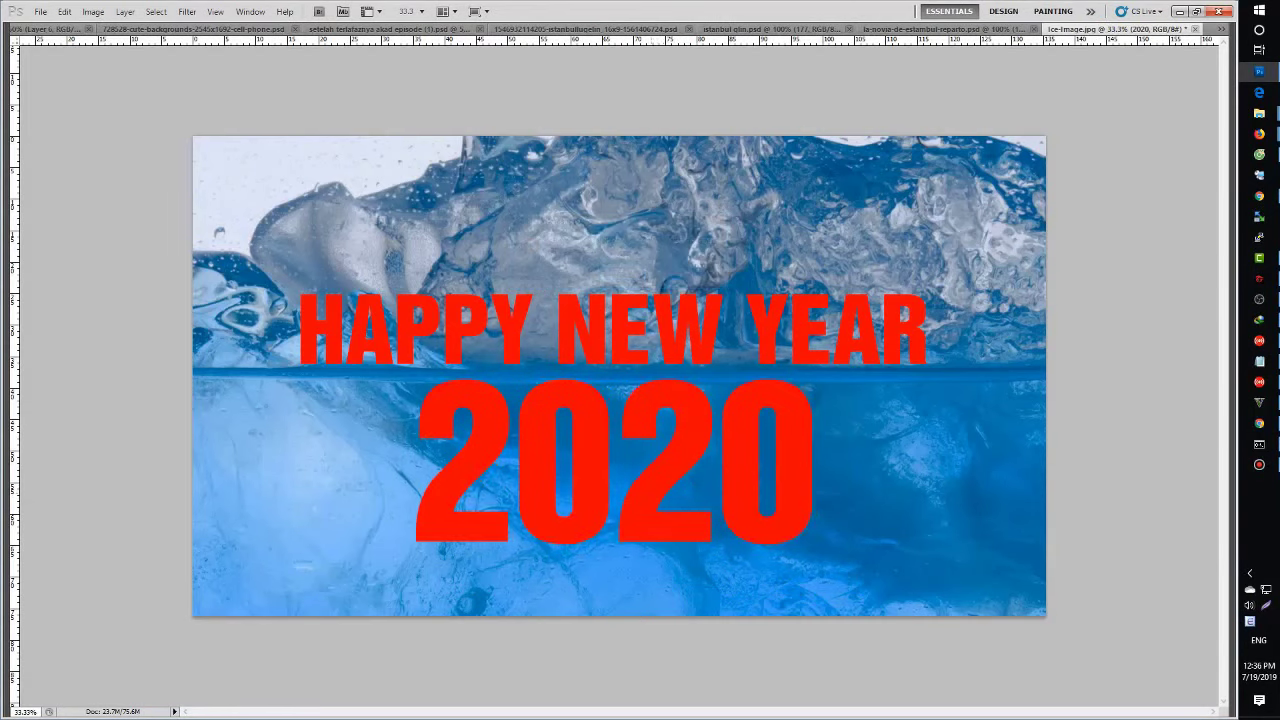
- Stretch HAPPY NEW YEAR taller and restore the panels
right_click(708, 354)
click(743, 363)
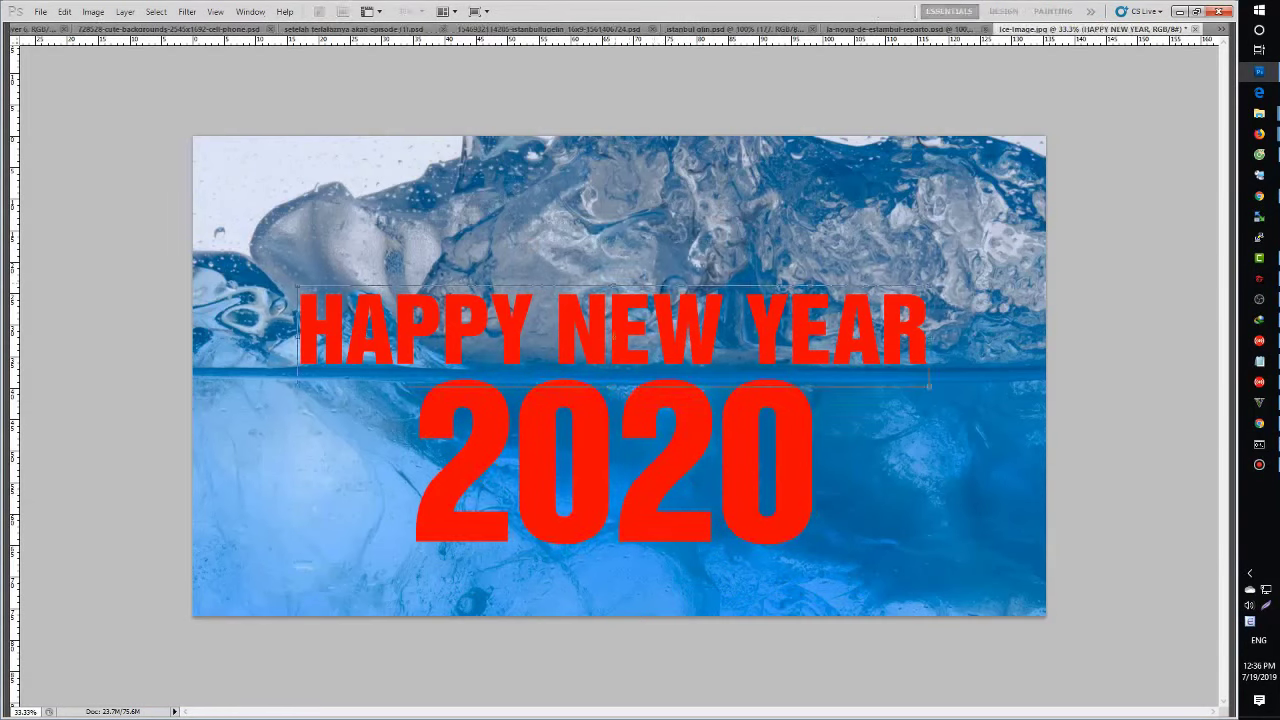
key(ctrl+t)
drag(613, 285, 613, 208)
key(Return)
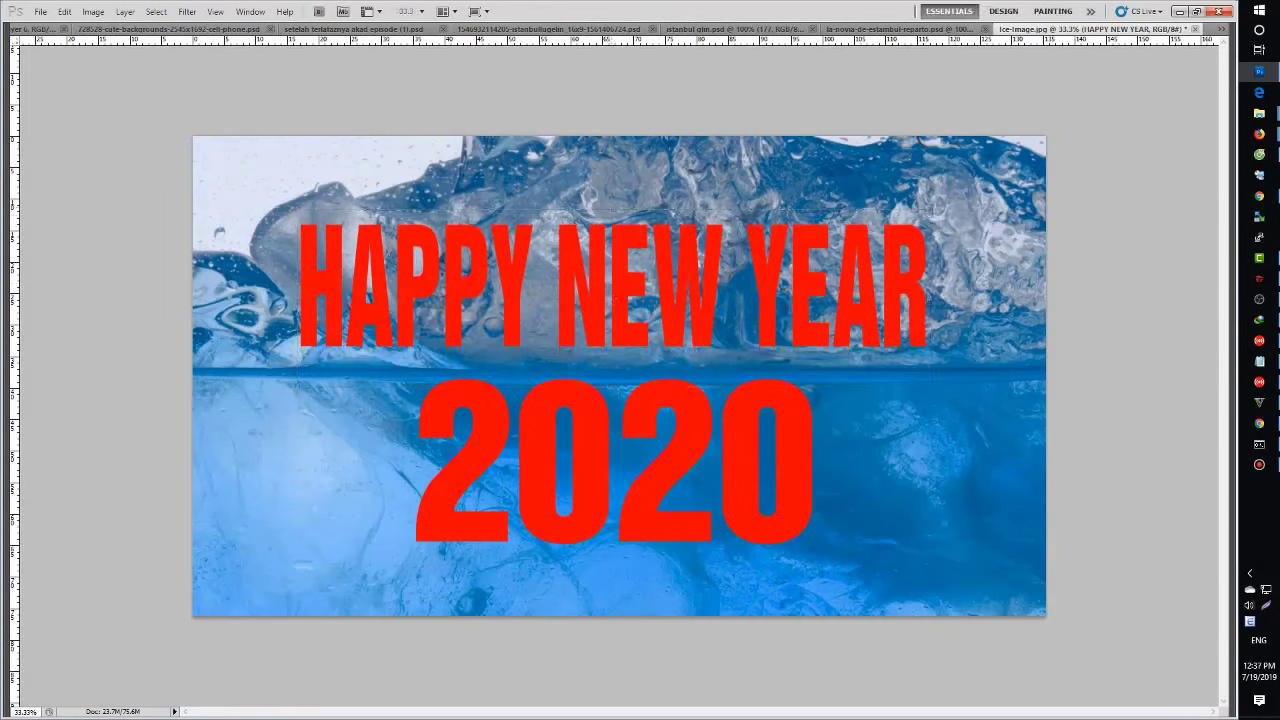
key(Tab)
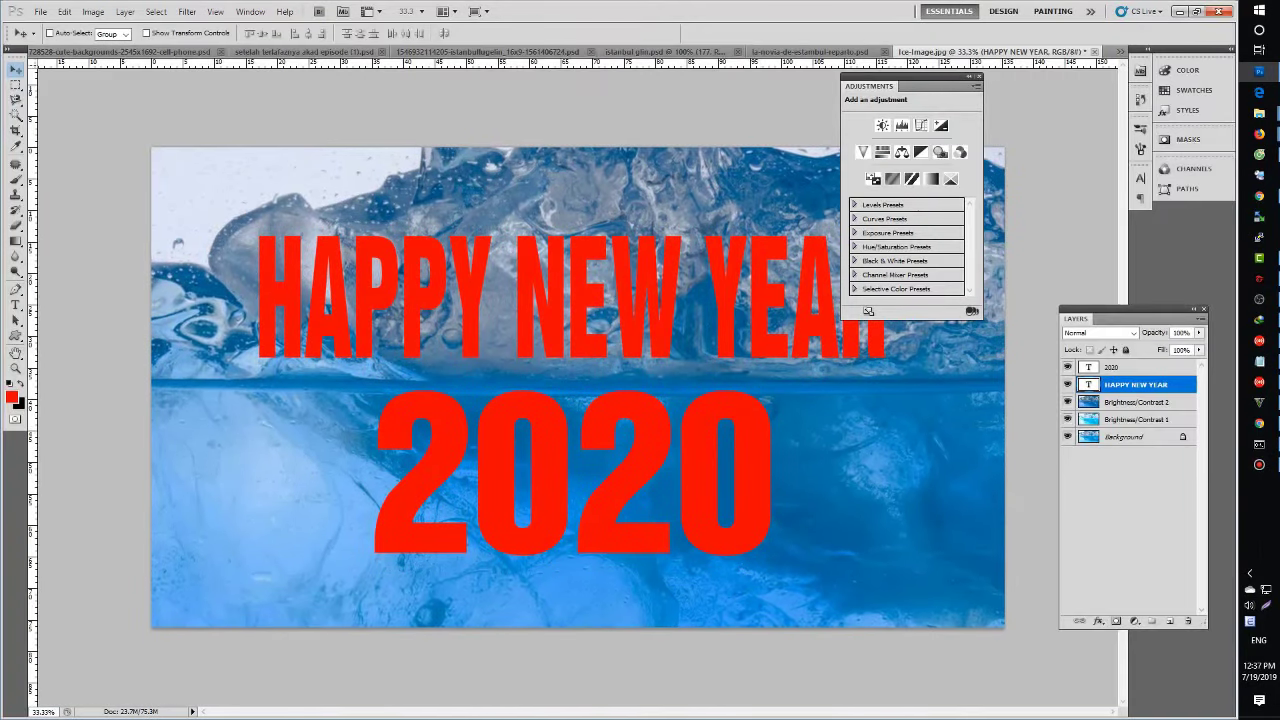
- Merge the two text lines, duplicate the layer, and fill the copy's lettering with black
key(ctrl+e)
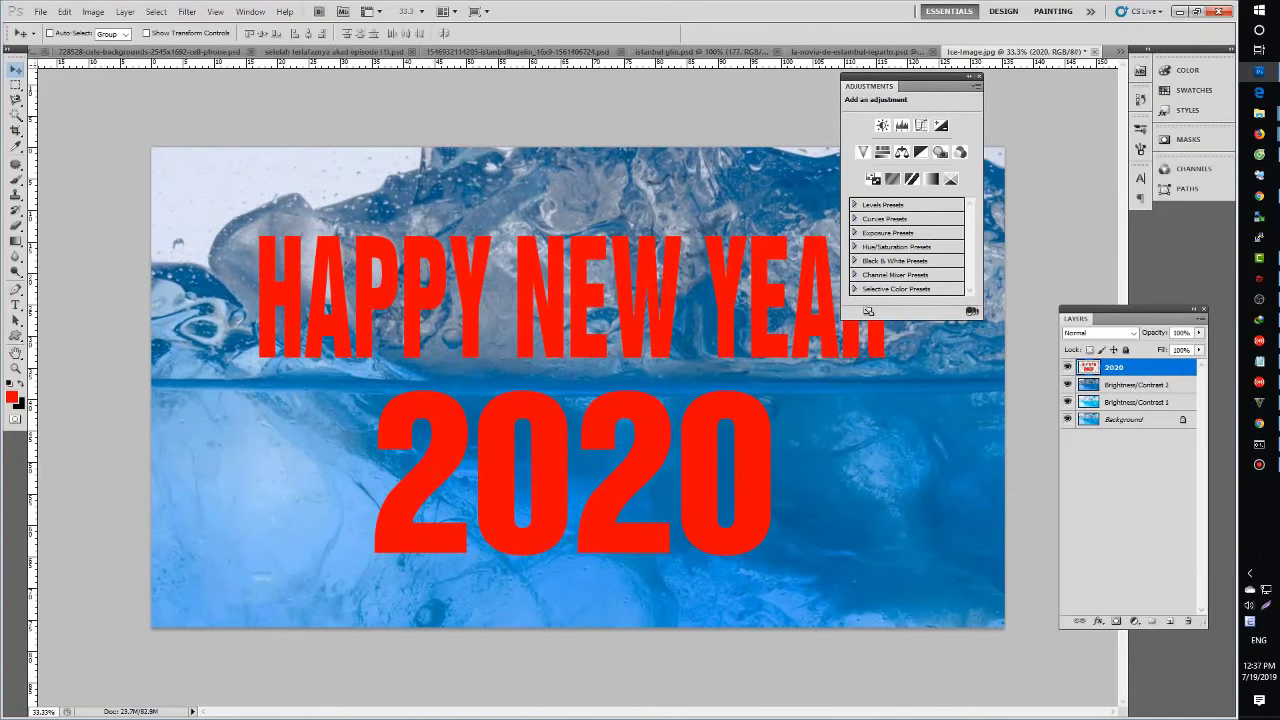
mouse_move(1113, 367)
mouse_down()
mouse_move(1113, 618)
mouse_move(1170, 621)
mouse_up()
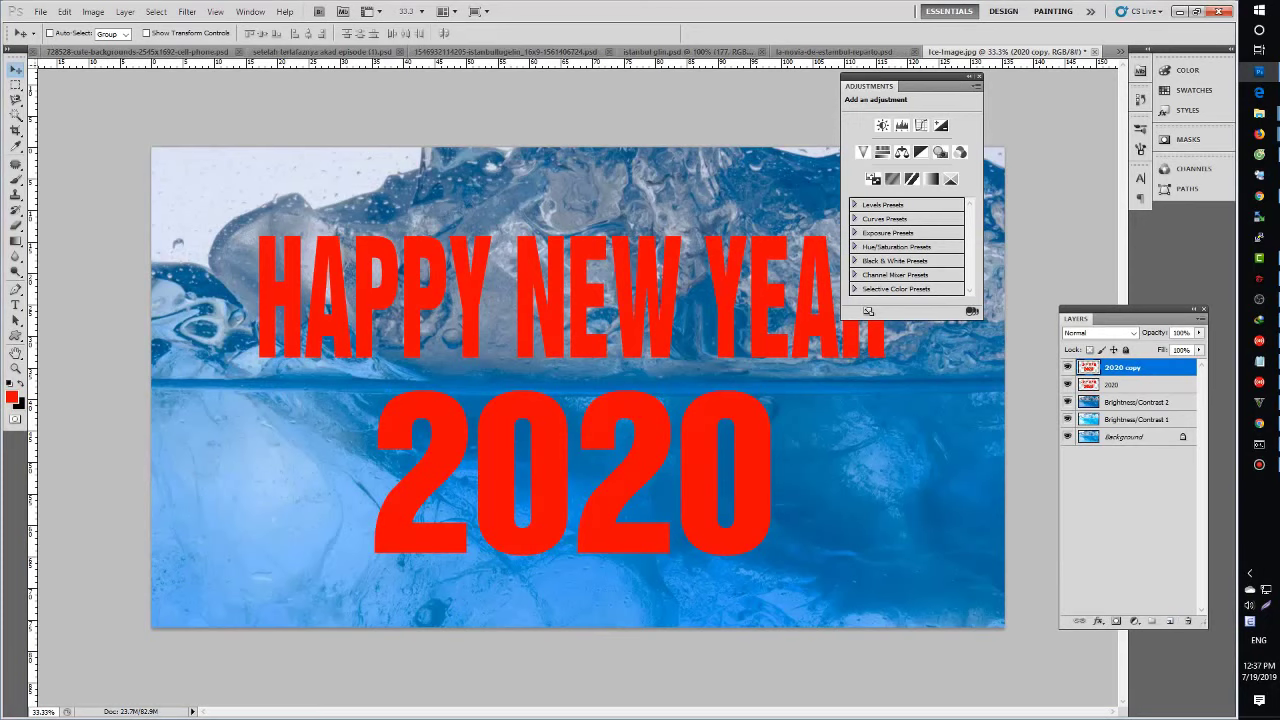
ctrl+click(1088, 367)
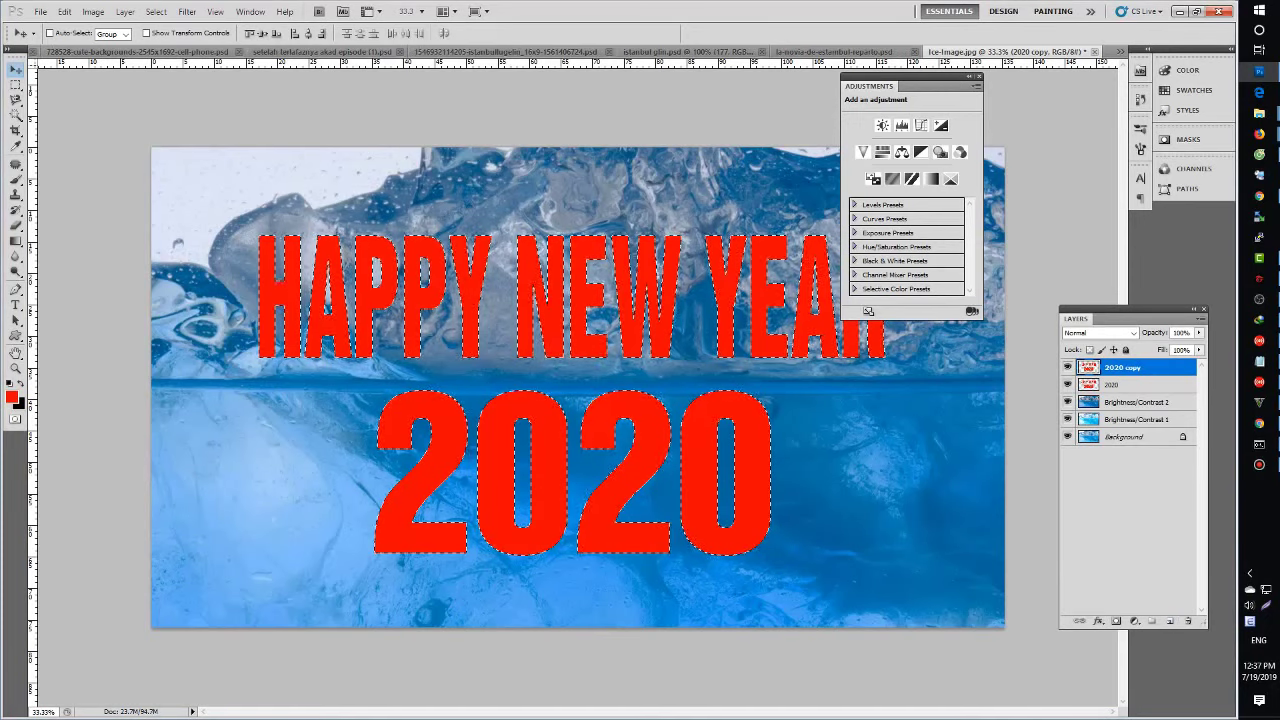
key(ctrl+BackSpace)
key(ctrl+d)
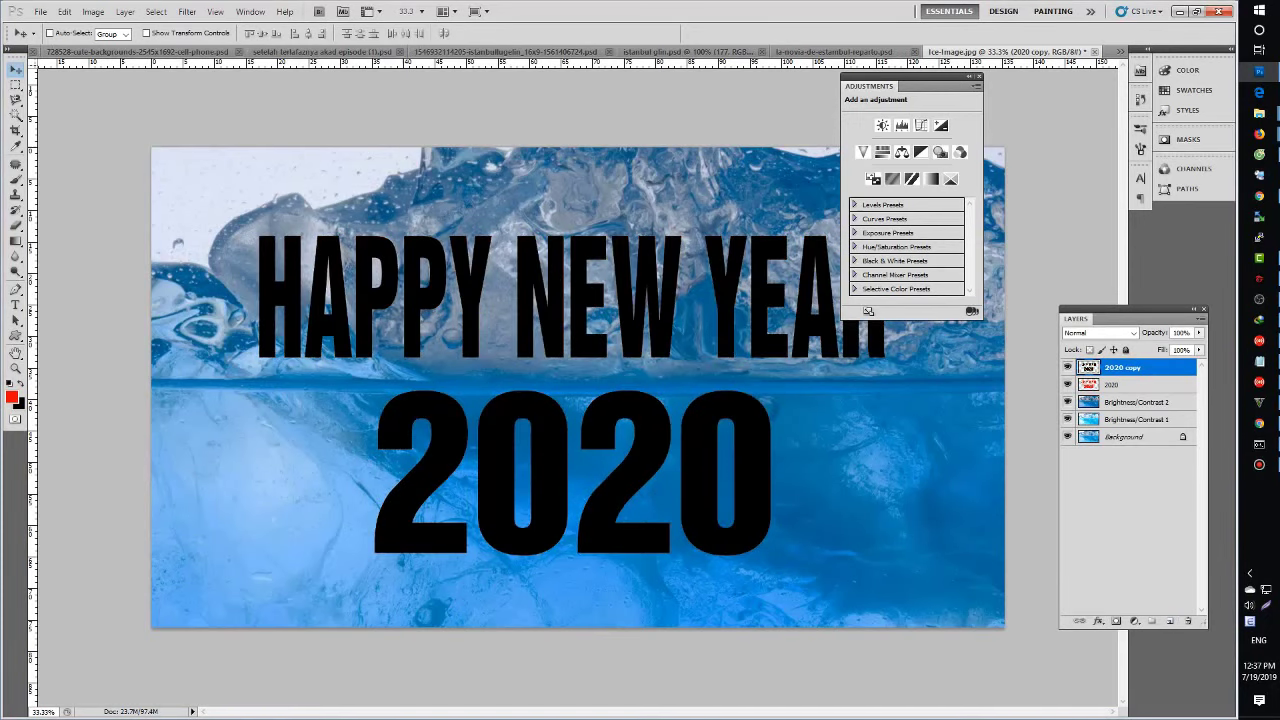
- Offset the red text layer a few pixels right and one pixel down
click(1113, 384)
key(Right)
key(Right)
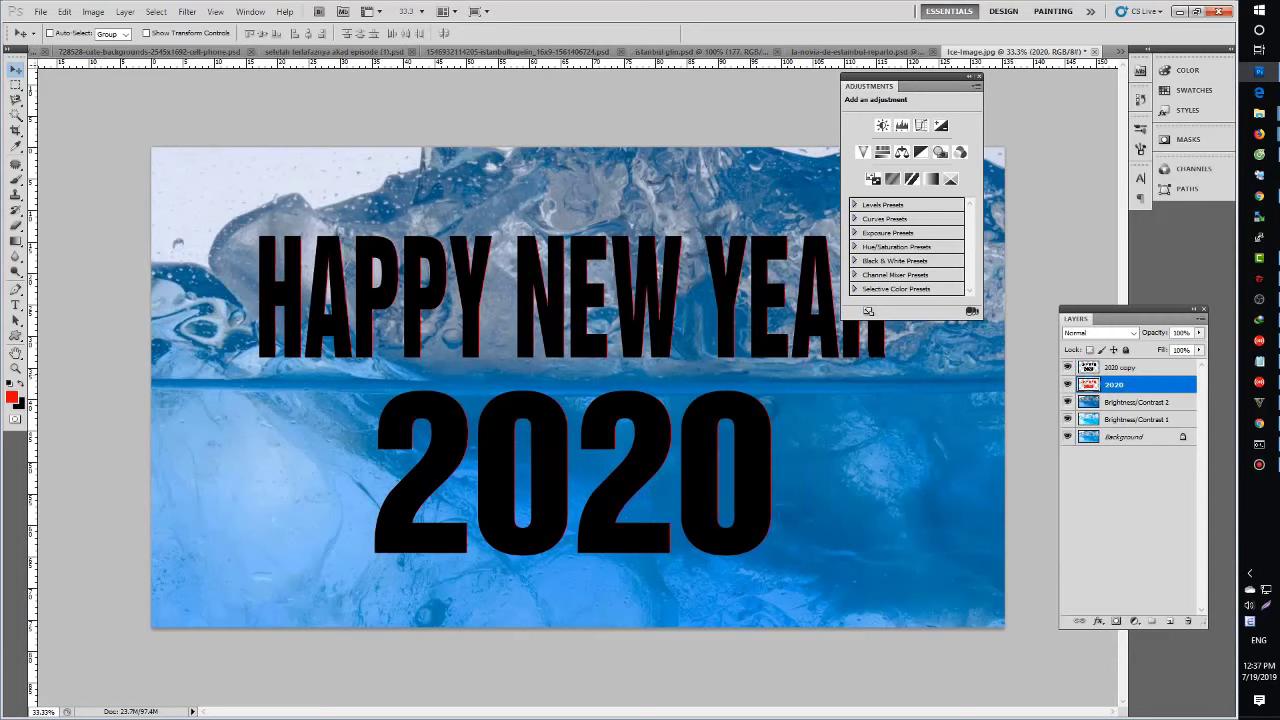
key(Right)
key(Right)
key(Right)
key(Down)
key(Down)
key(Down)
key(Down)
key(Down)
key(Right)
key(Right)
key(Right)
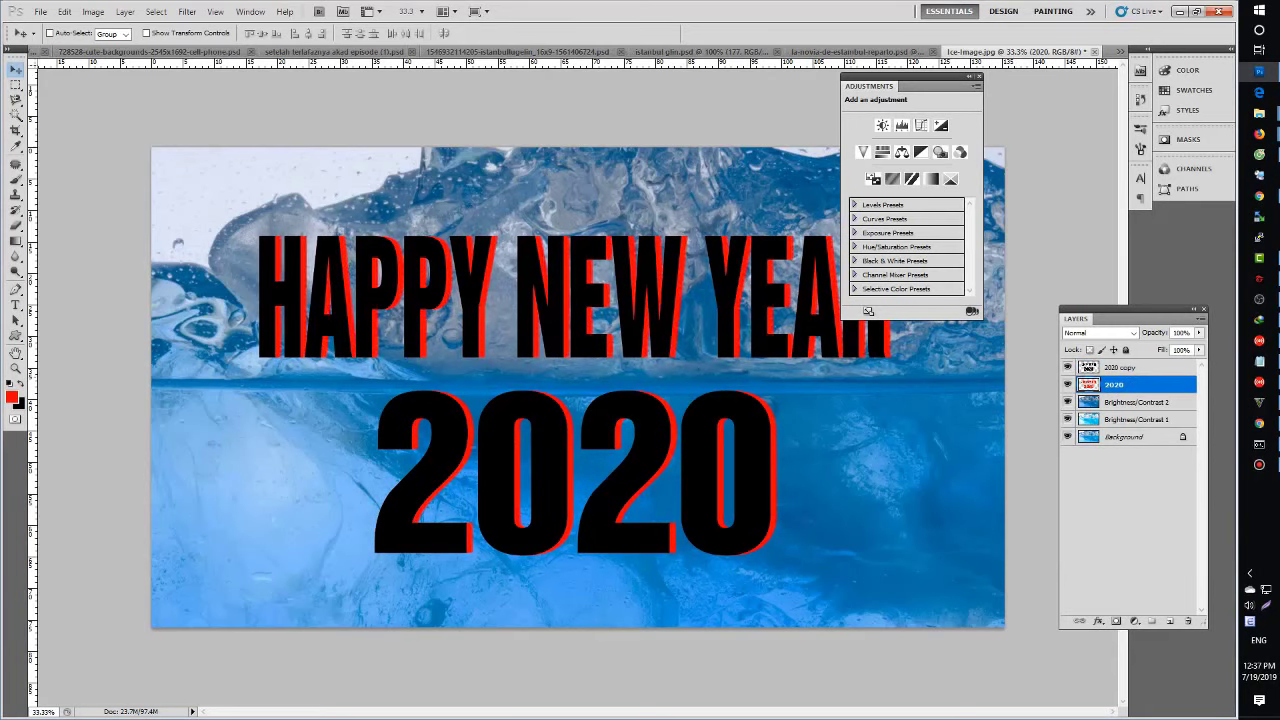
key(Right)
key(Right)
key(Right)
key(Right)
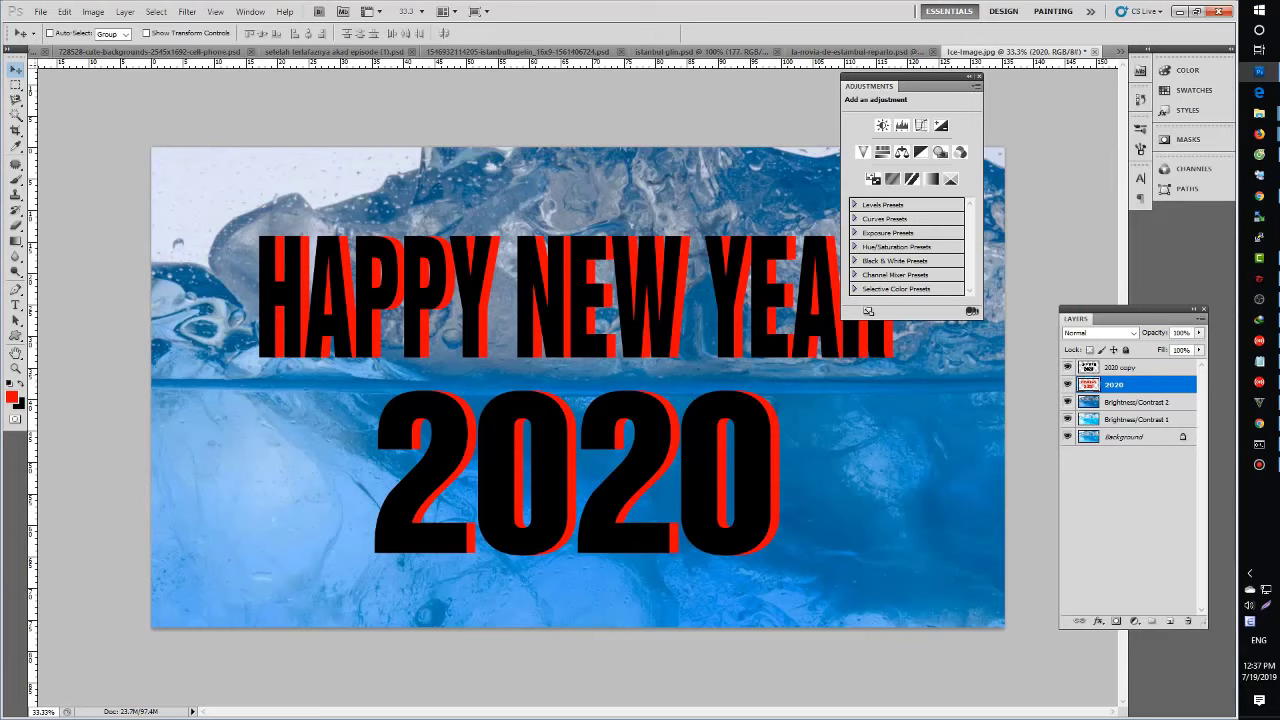
key(alt+bracketleft)
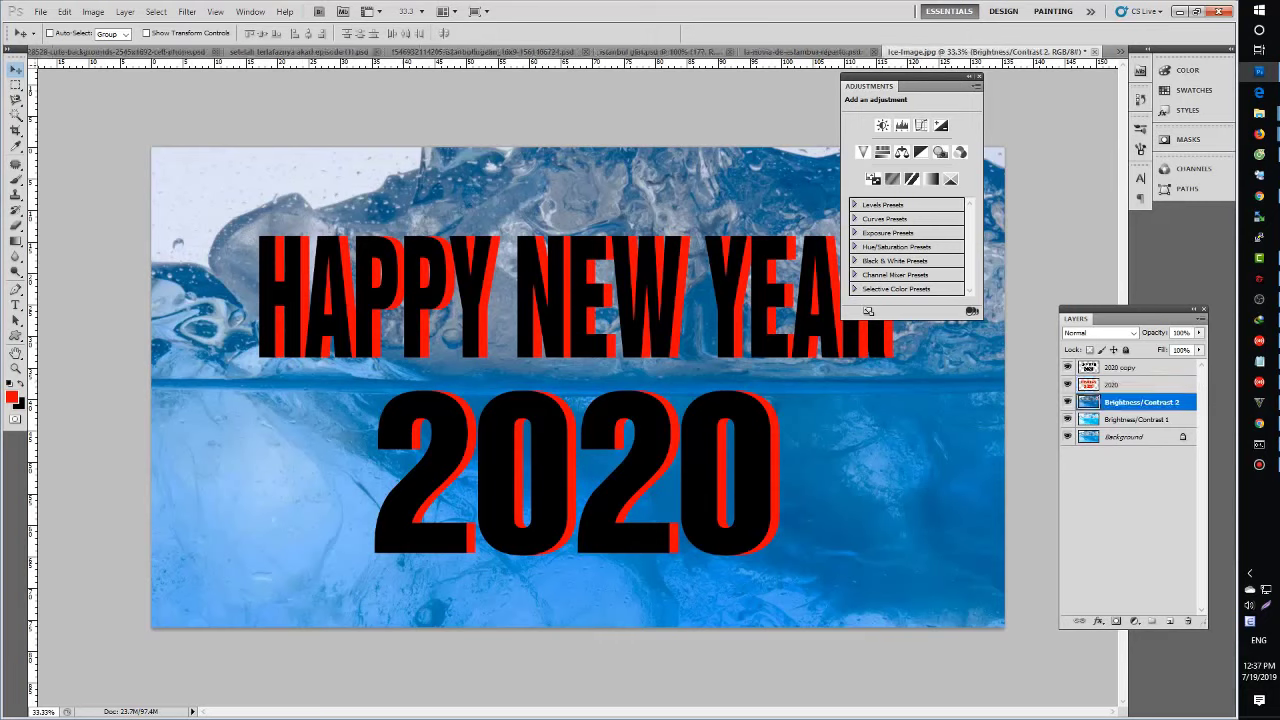
- Reorder the adjustment layers and clip Brightness/Contrast 1 to the 2020 layer
key(ctrl+bracketright)
key(ctrl+bracketright)
key(ctrl+alt+z)
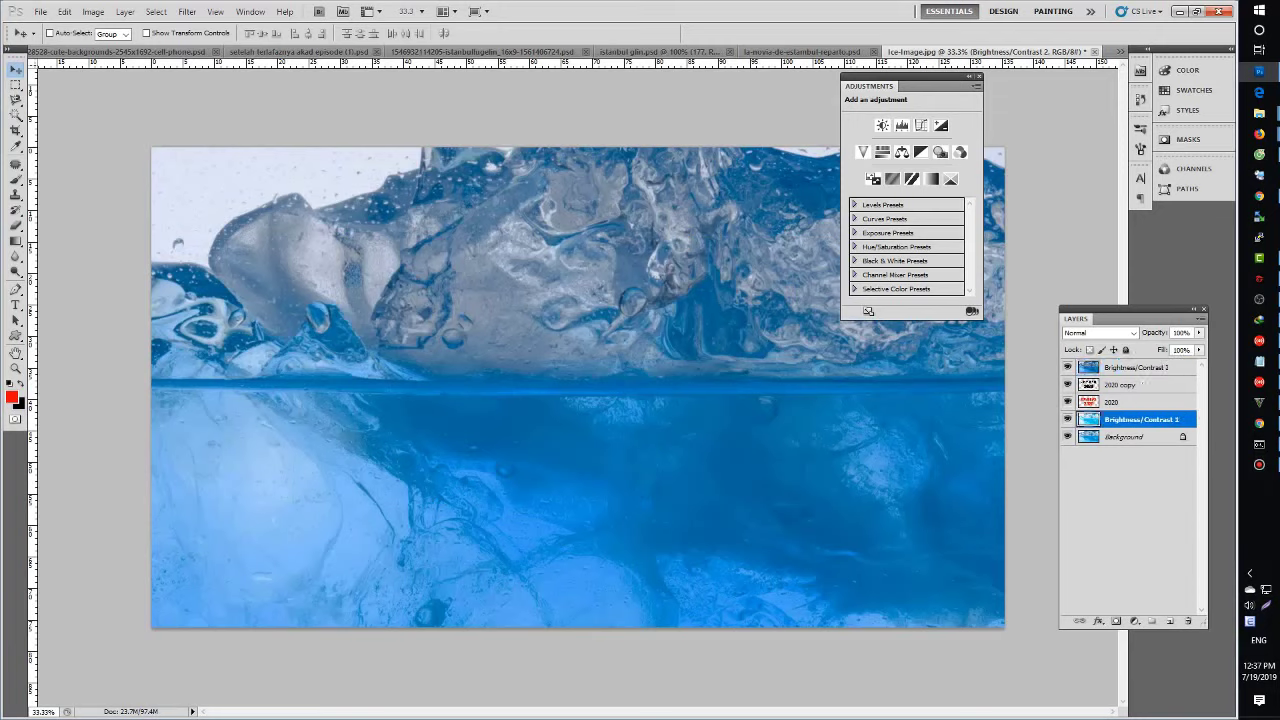
key(ctrl+bracketright)
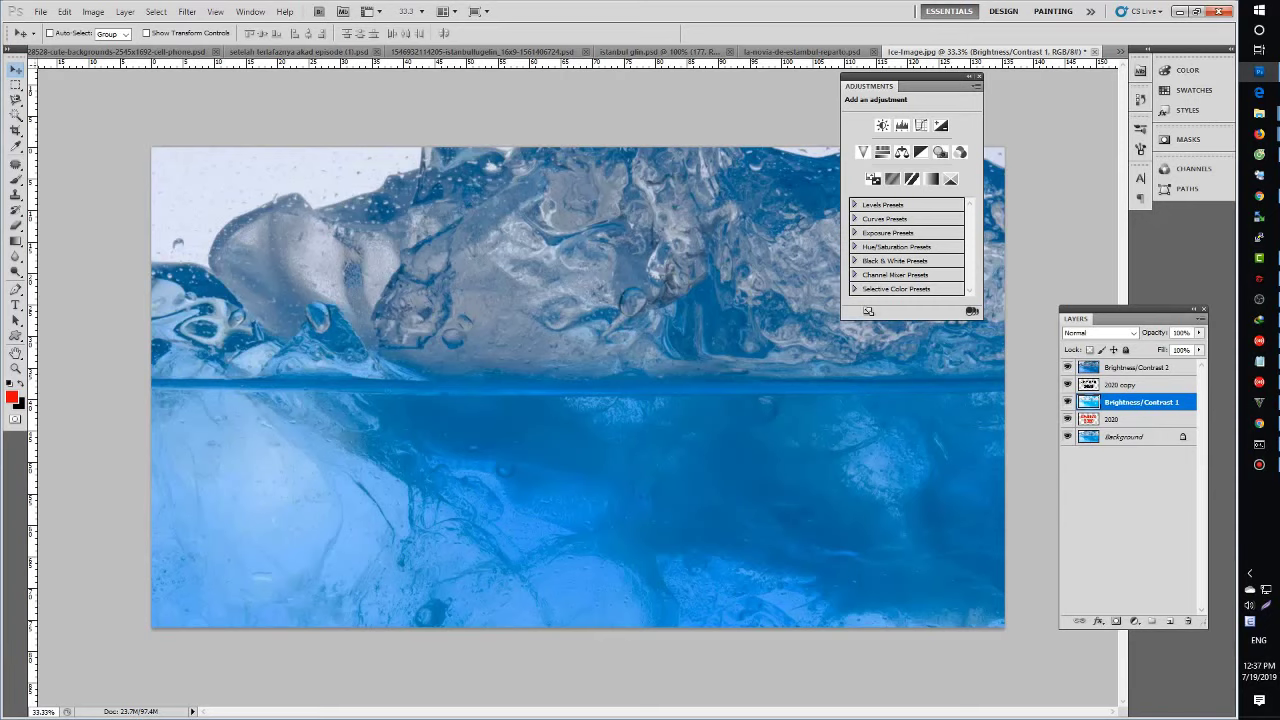
right_click(1140, 401)
click(1160, 240)
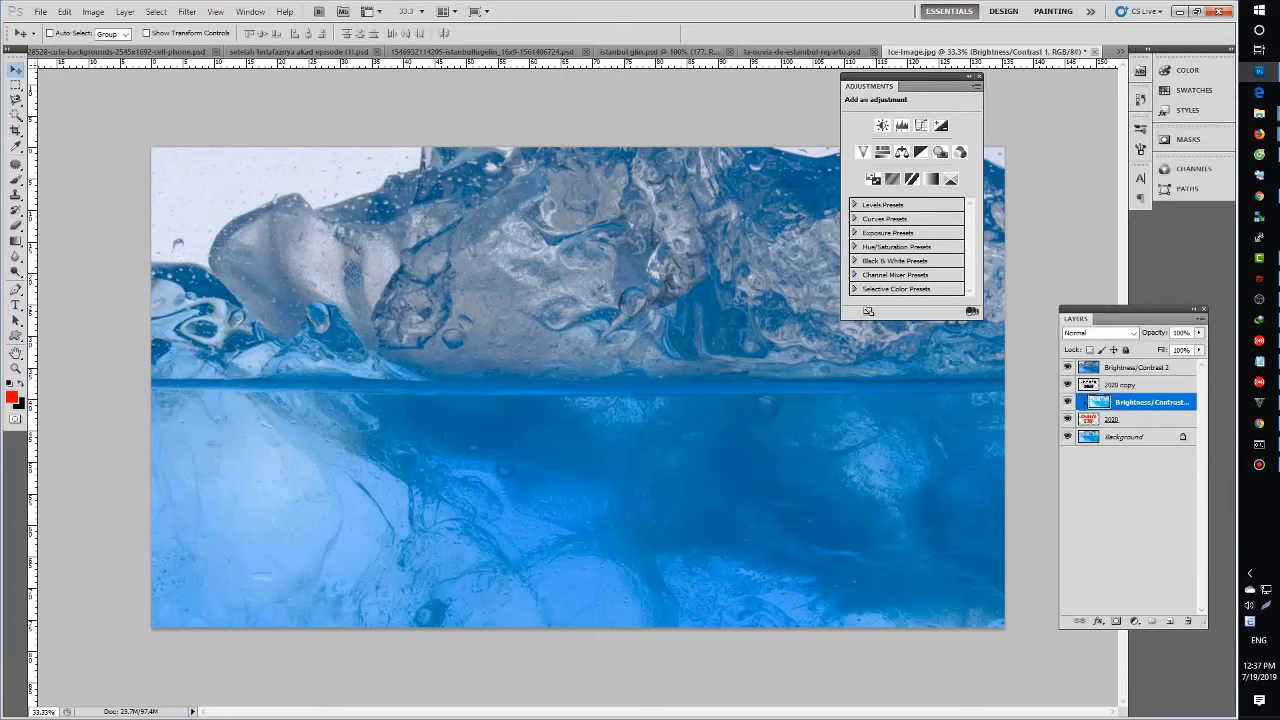
- Clip Brightness/Contrast 2 to the 2020 copy text layer
drag(1067, 384, 1067, 367)
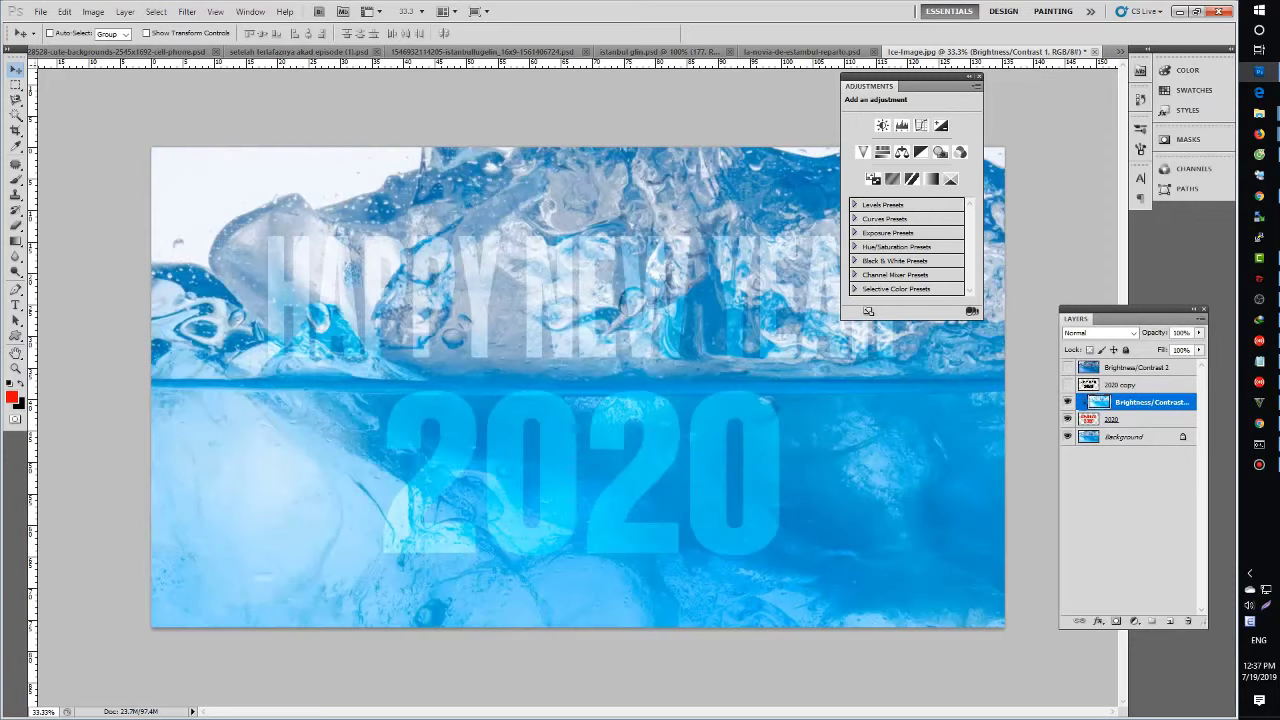
click(1067, 384)
click(1067, 367)
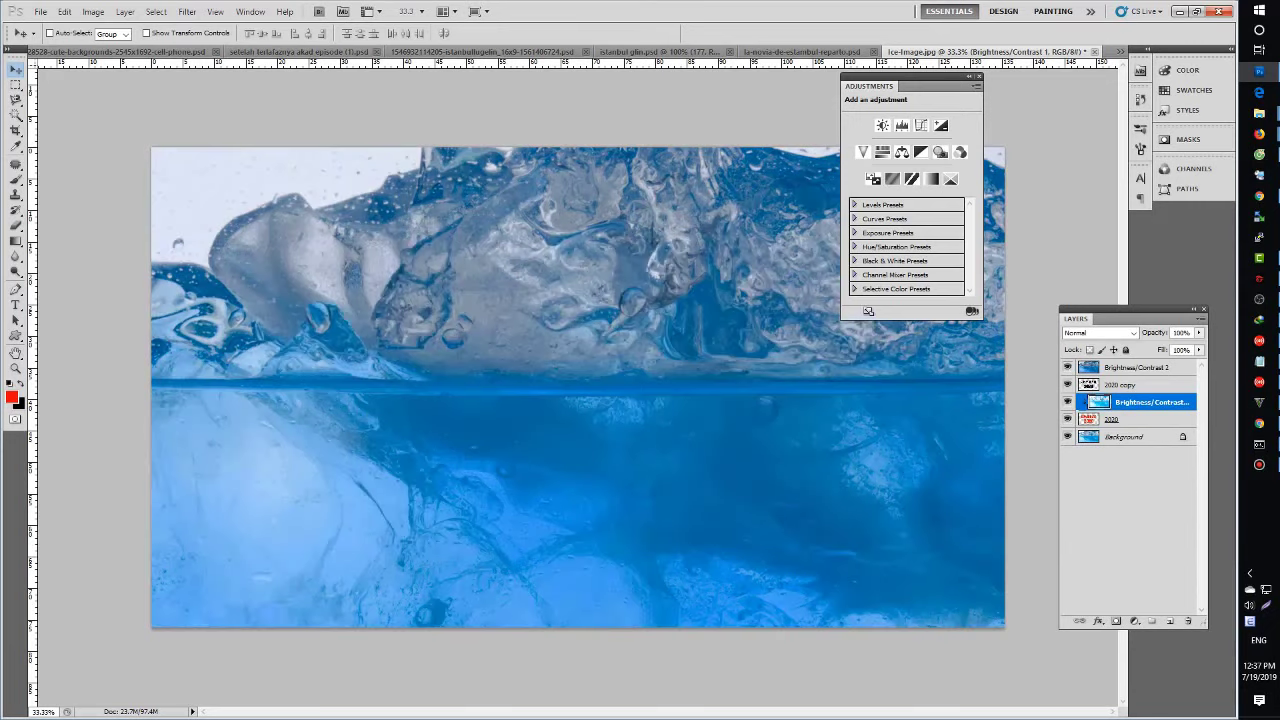
click(1140, 367)
right_click(1140, 368)
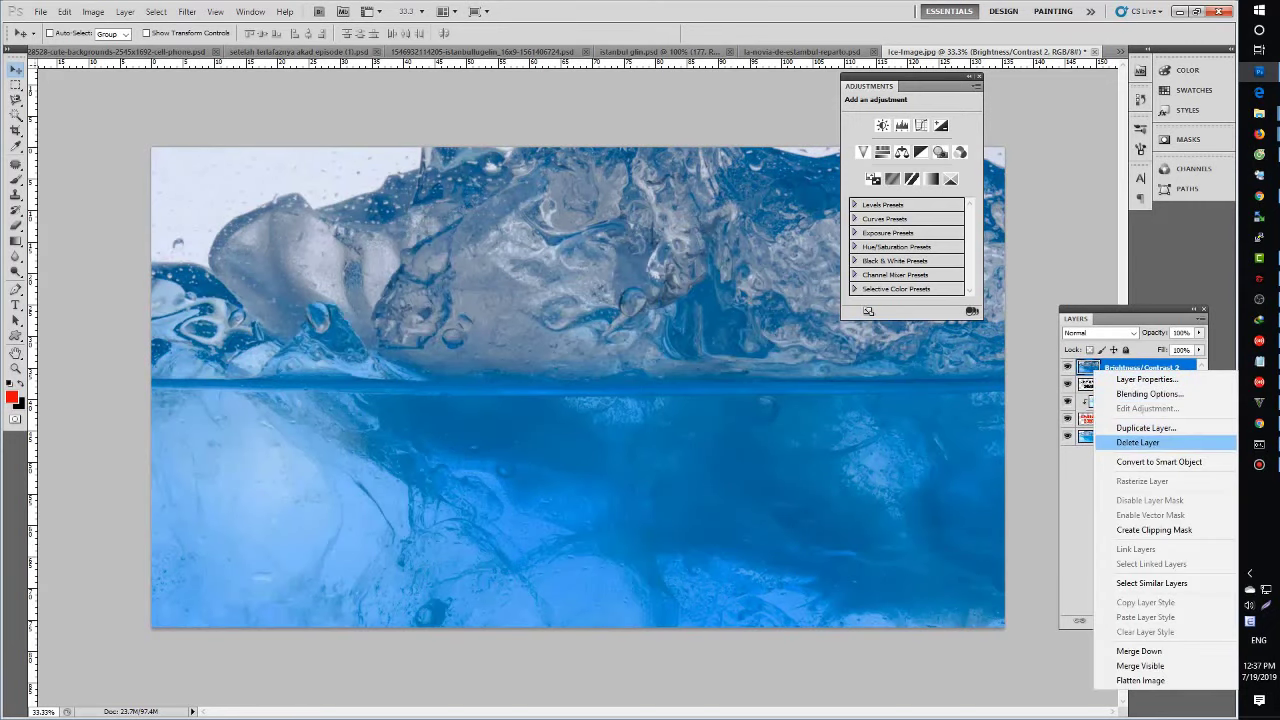
click(1154, 530)
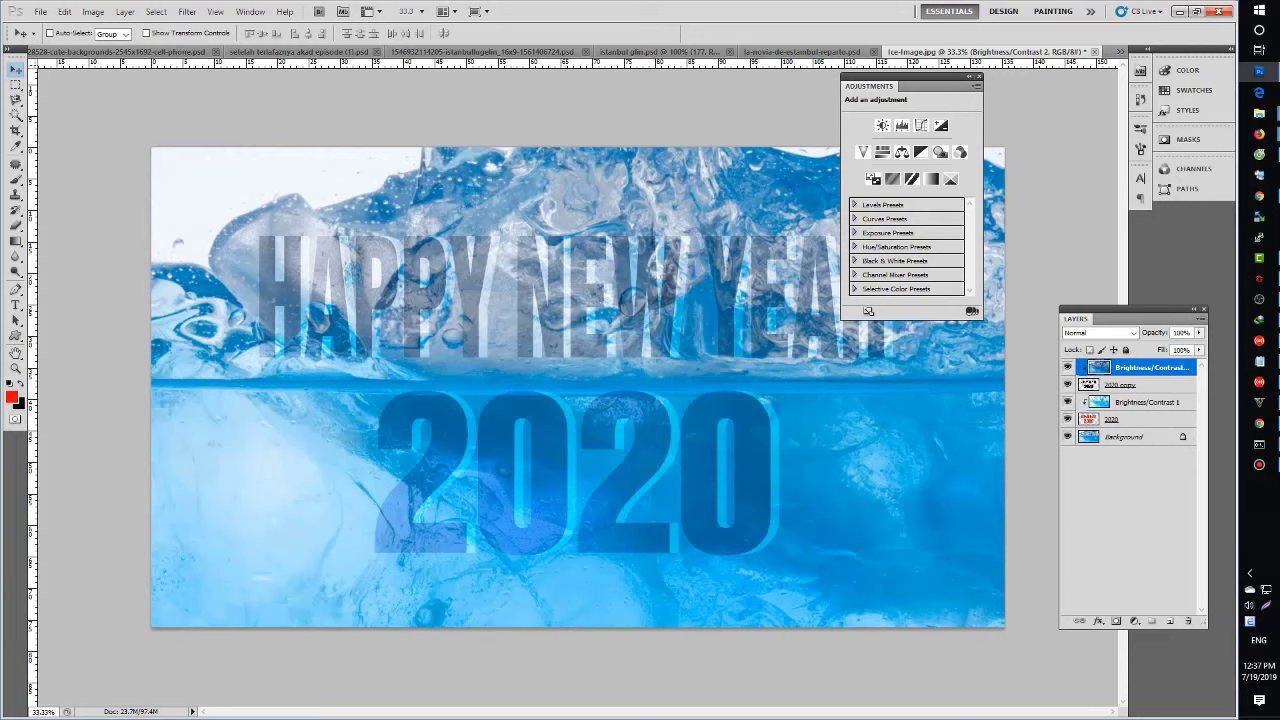
- Hide the Background layer and zoom in to inspect the ice-textured letters on transparency
click(1067, 436)
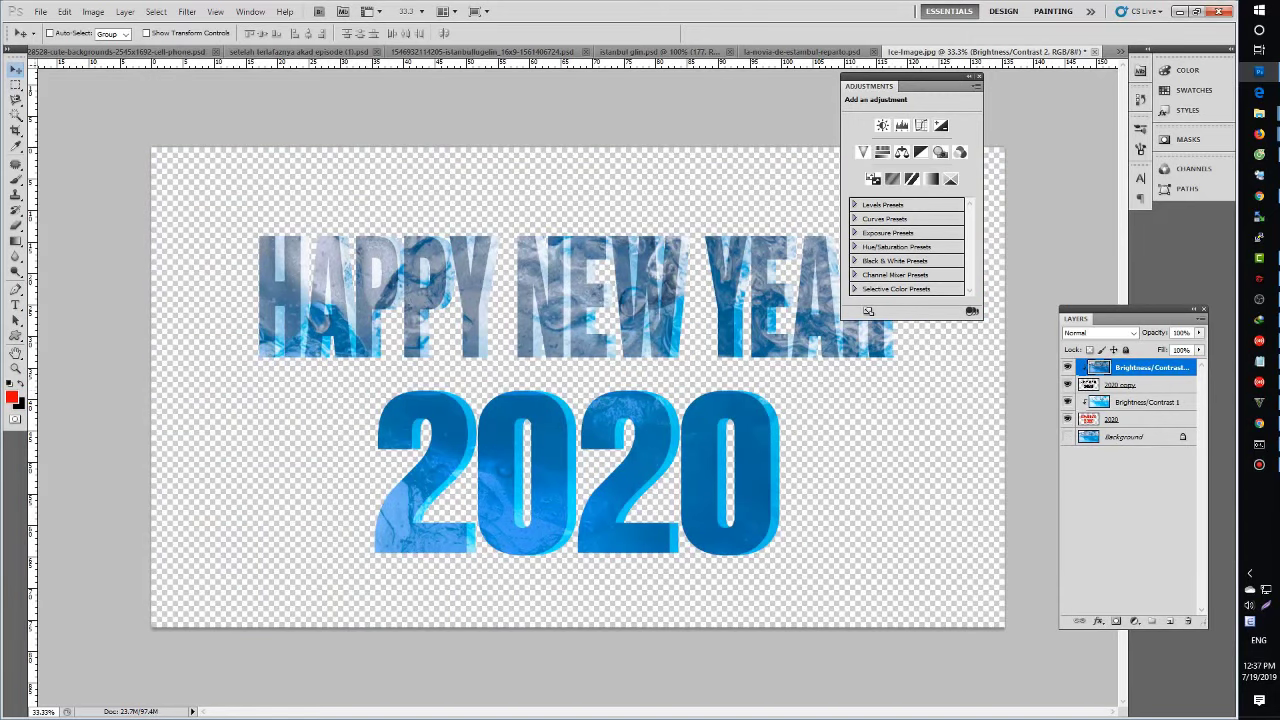
key(Tab)
key(ctrl+plus)
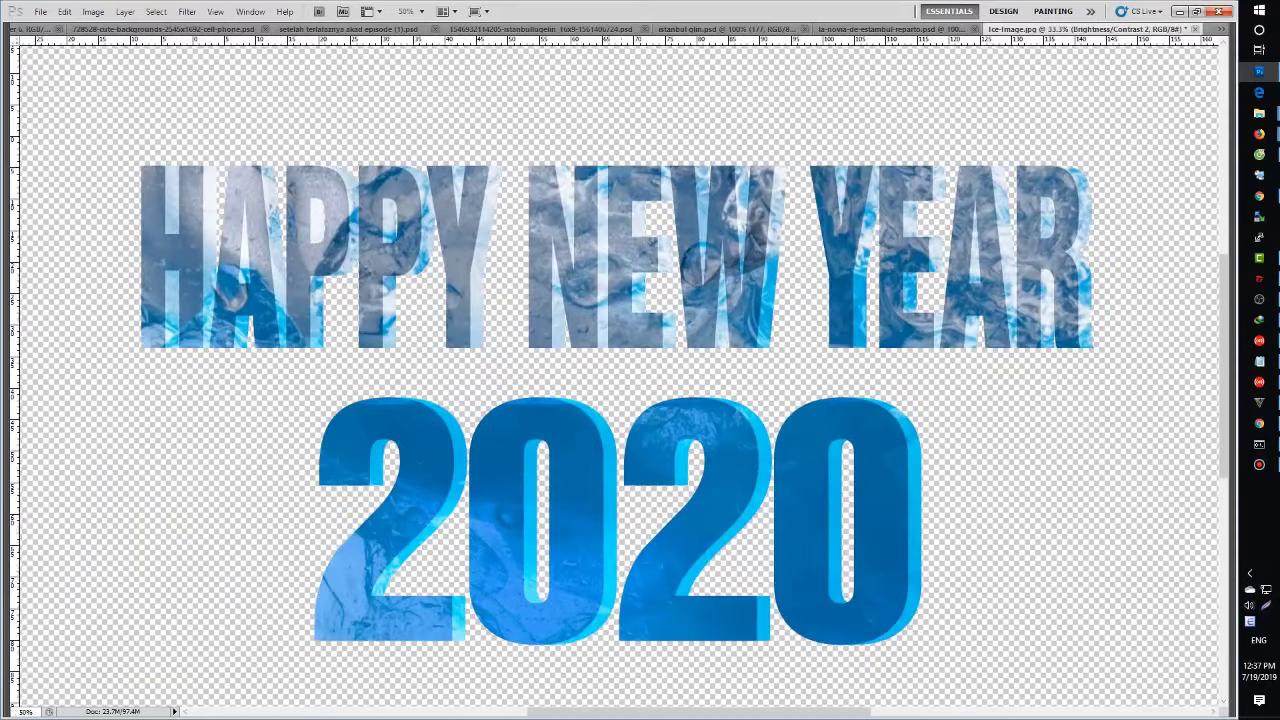
key(ctrl+plus)
key(ctrl+plus)
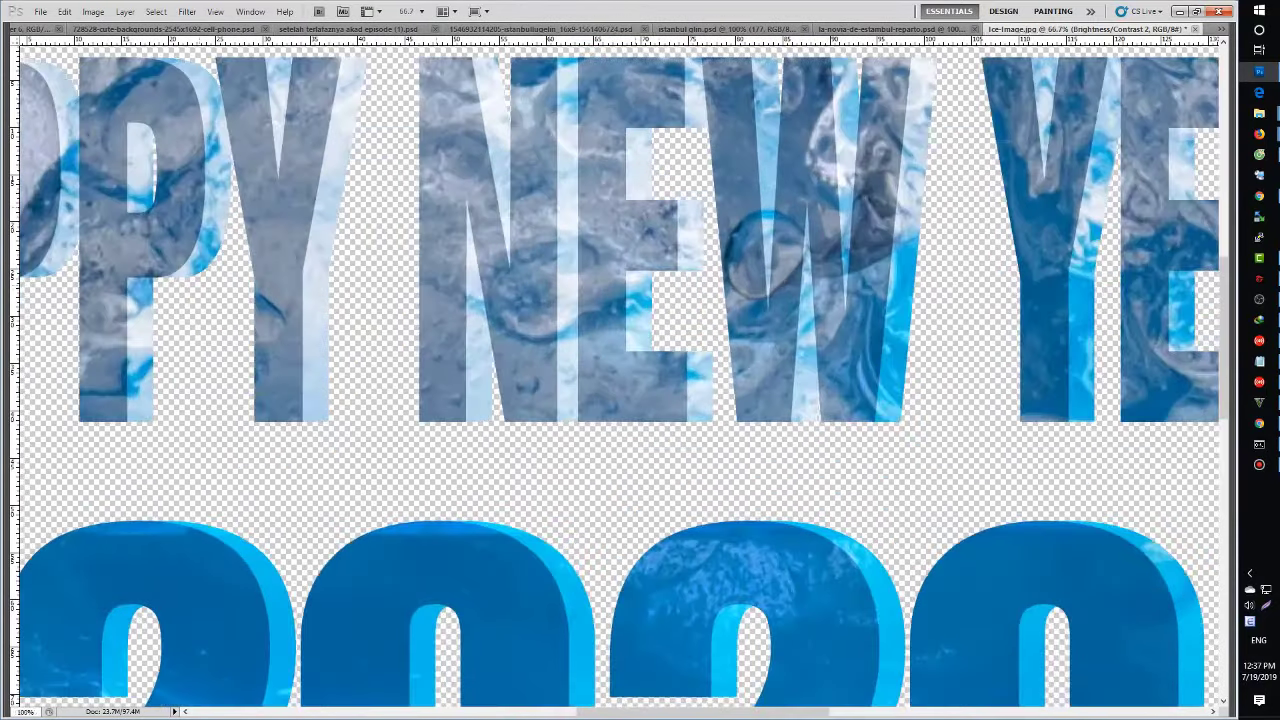
key(ctrl+minus)
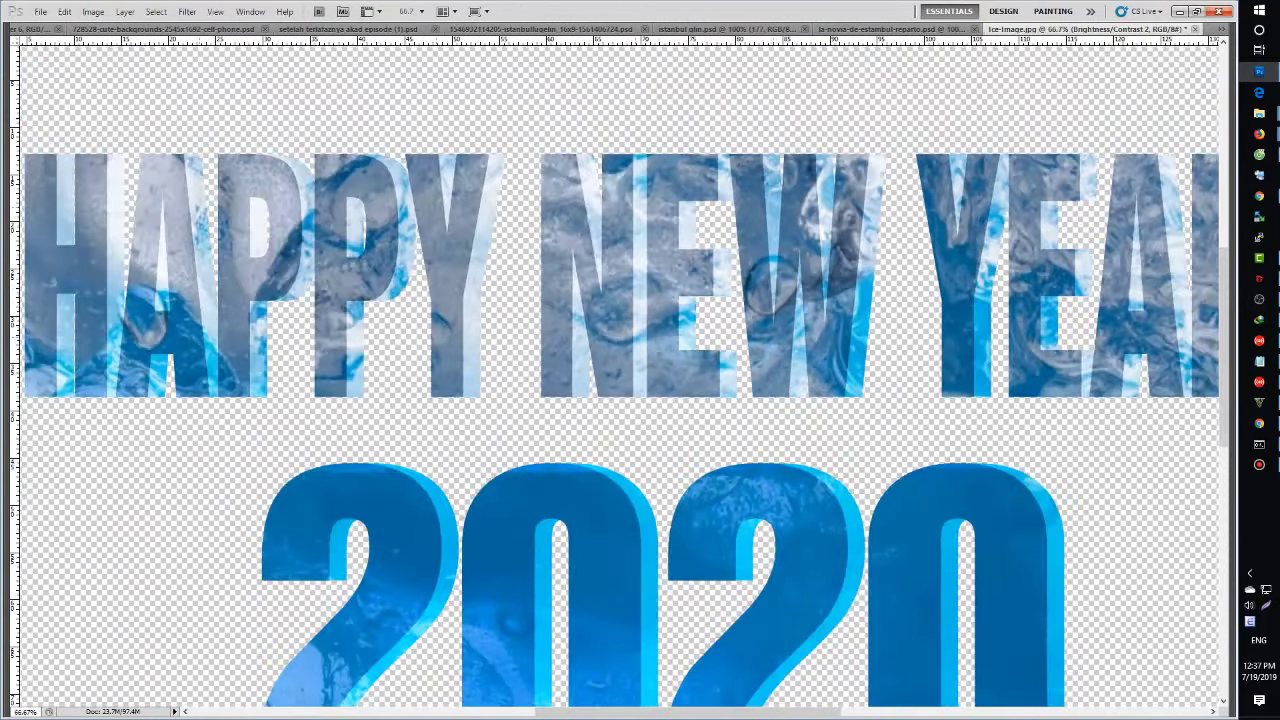
key(ctrl+minus)
key(ctrl+minus)
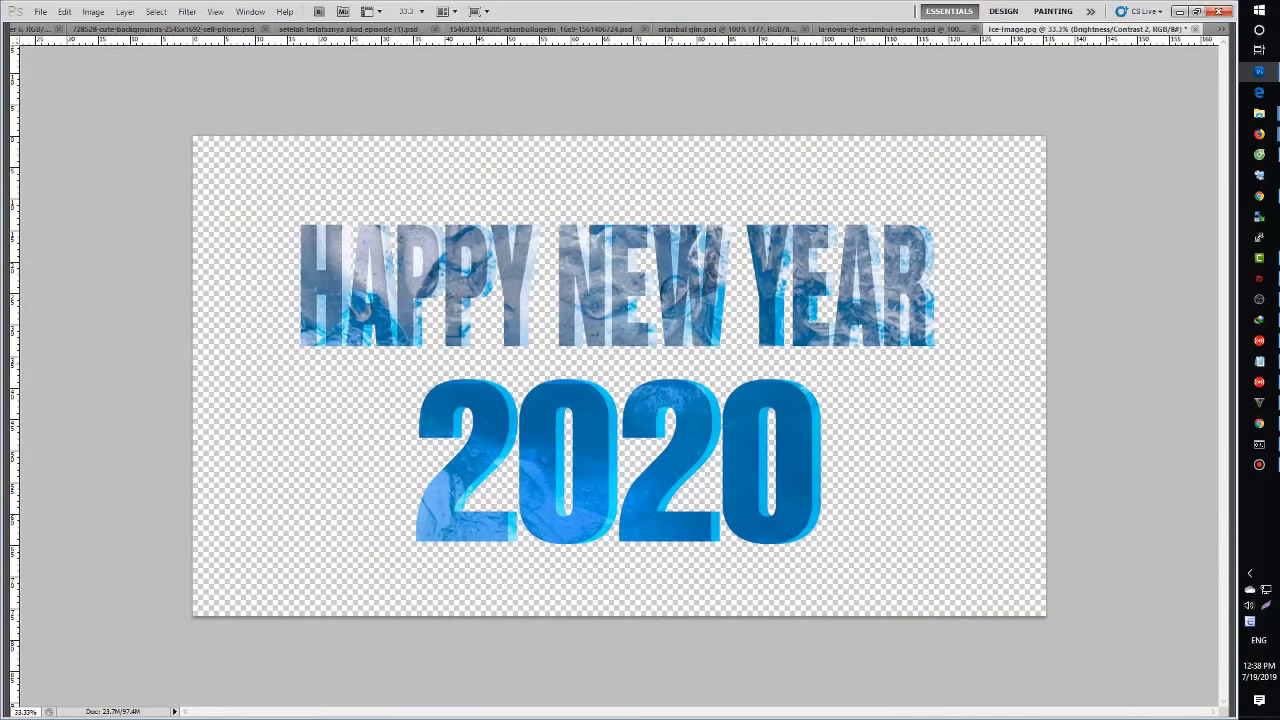
key(ctrl+minus)
key(Tab)
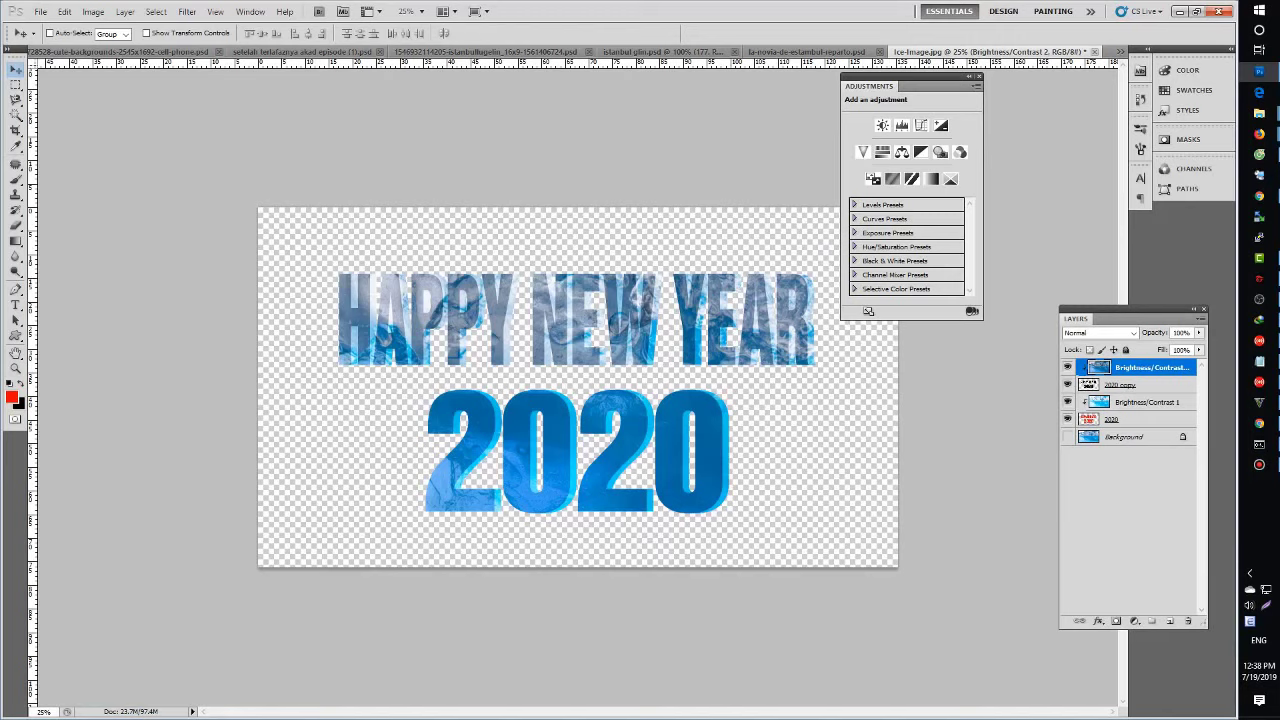
- Add a black-filled layer just above Background and zoom to check the lettering against it
click(1124, 437)
click(1170, 621)
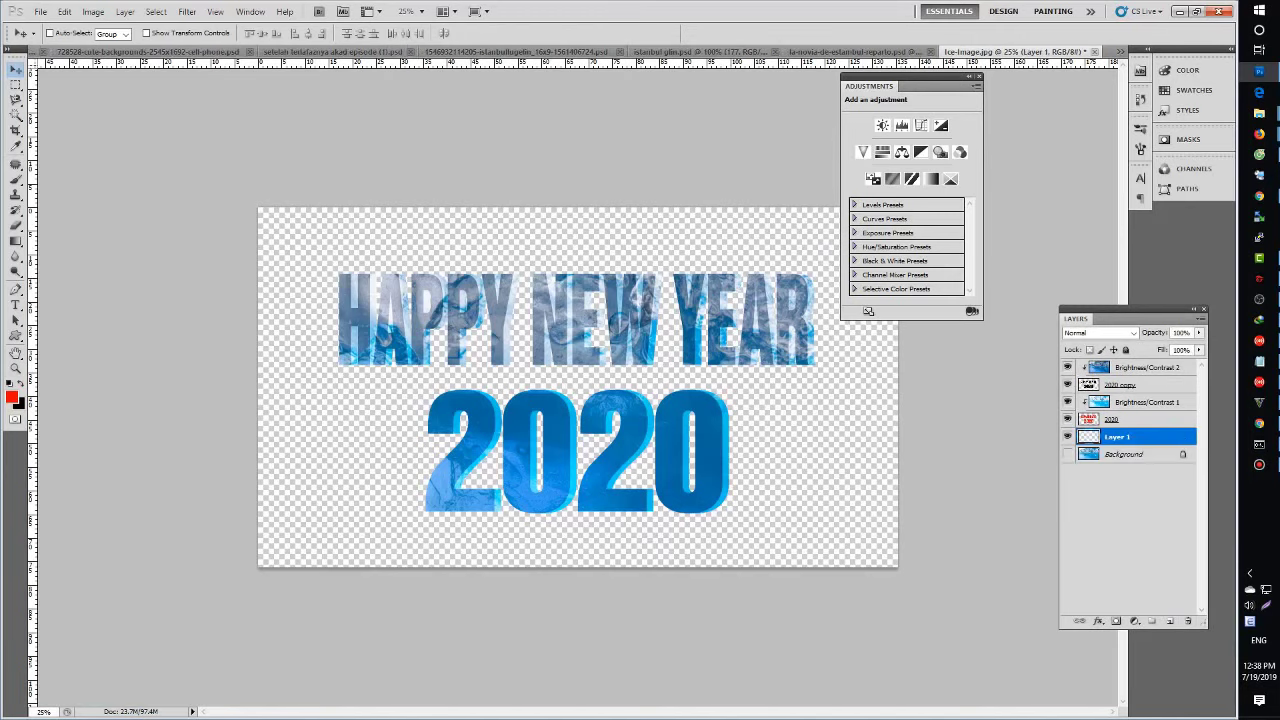
key(ctrl+BackSpace)
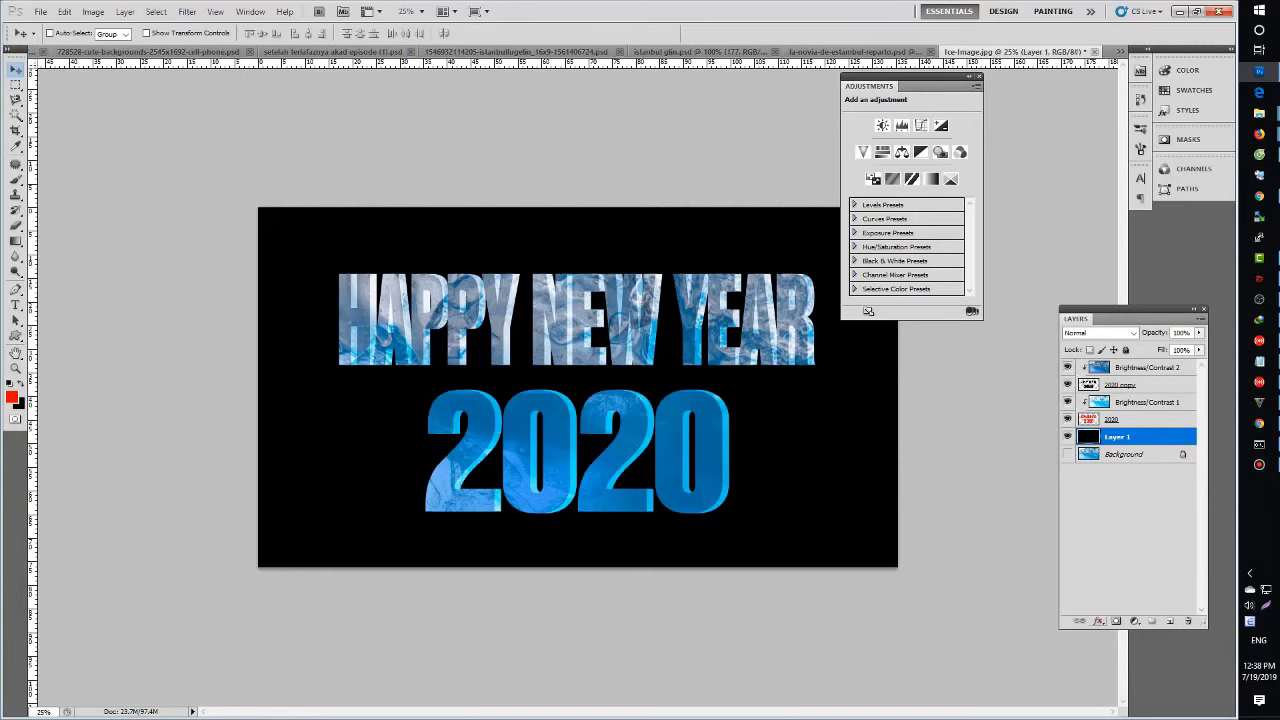
key(ctrl+plus)
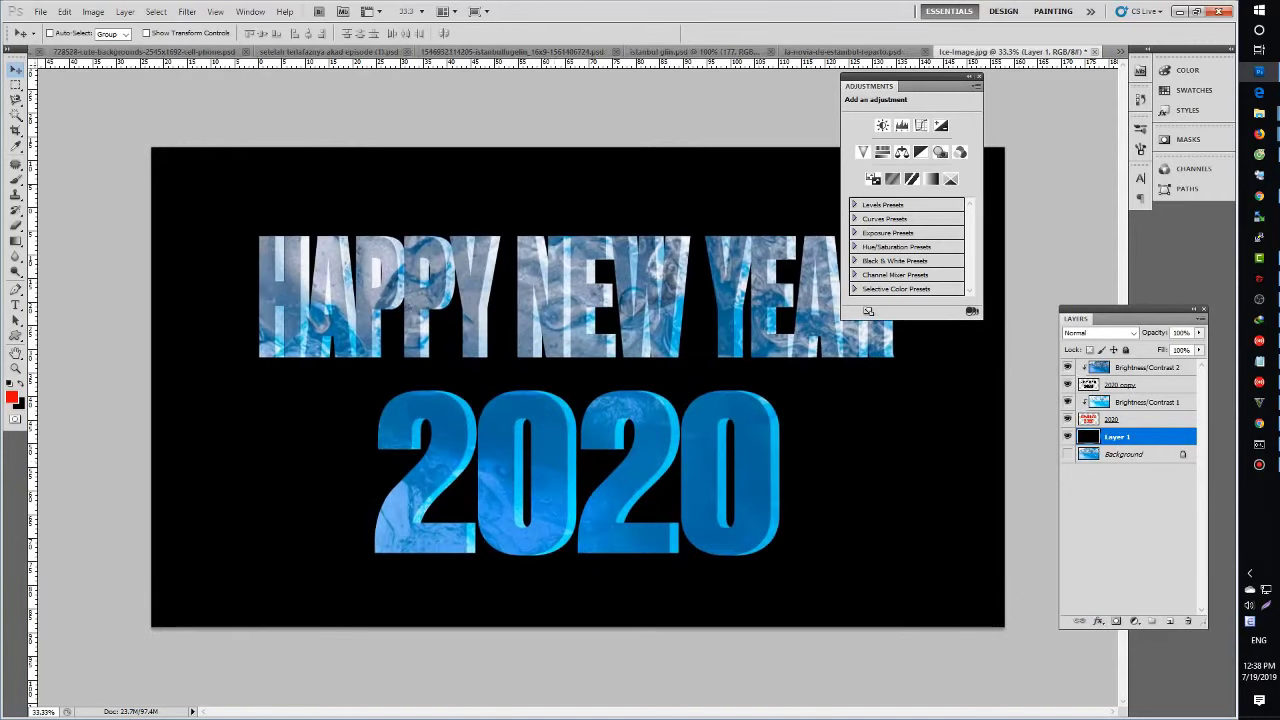
key(ctrl+plus)
key(ctrl+plus)
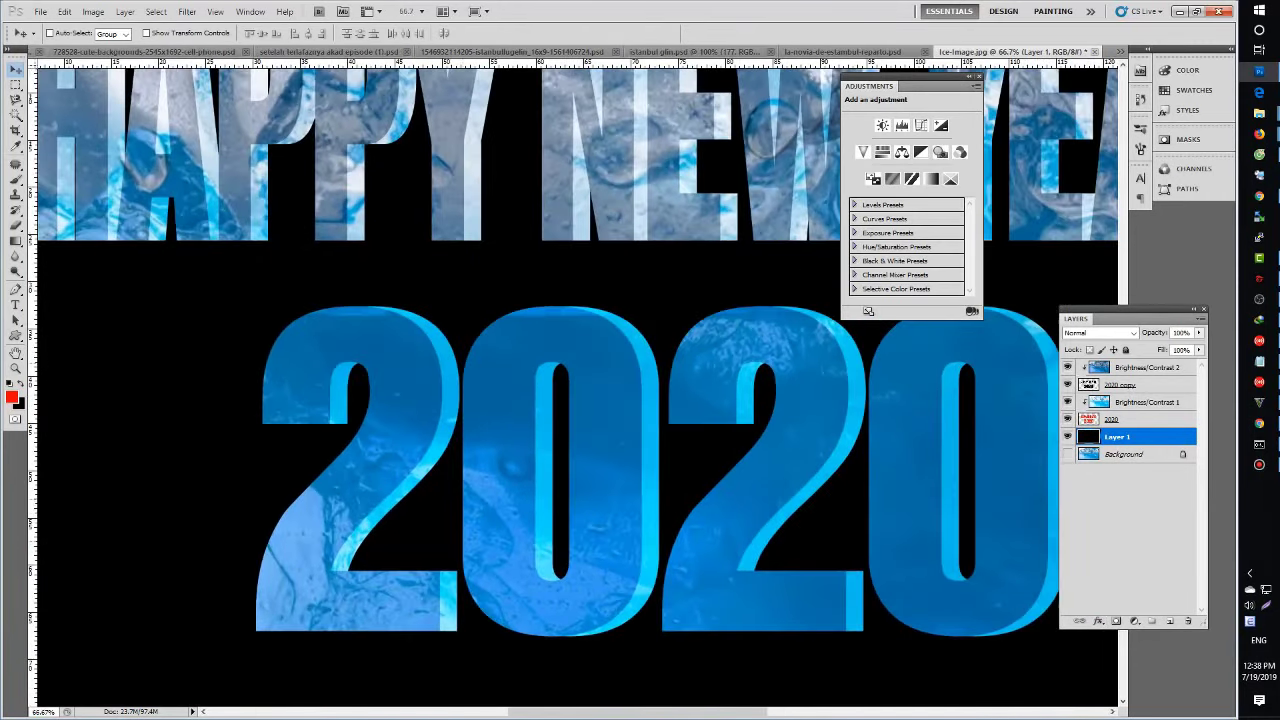
key(ctrl+minus)
key(ctrl+minus)
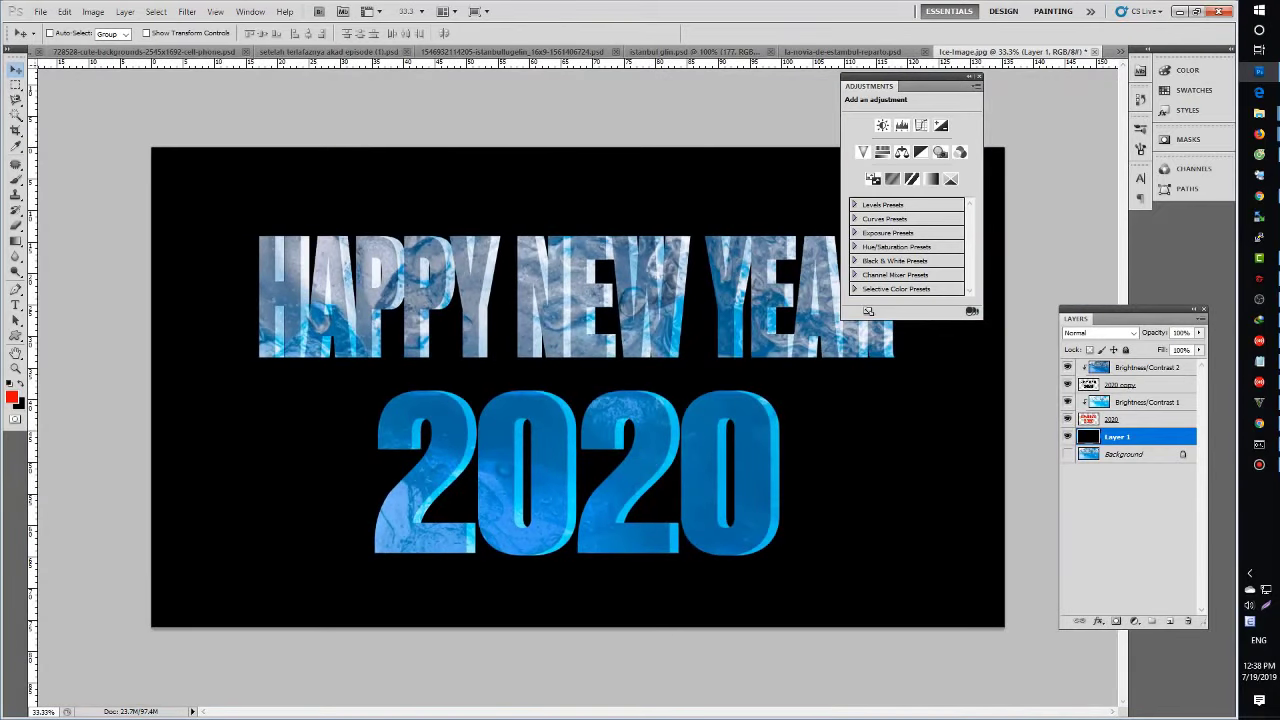
key(ctrl+plus)
key(ctrl+plus)
key(ctrl+plus)
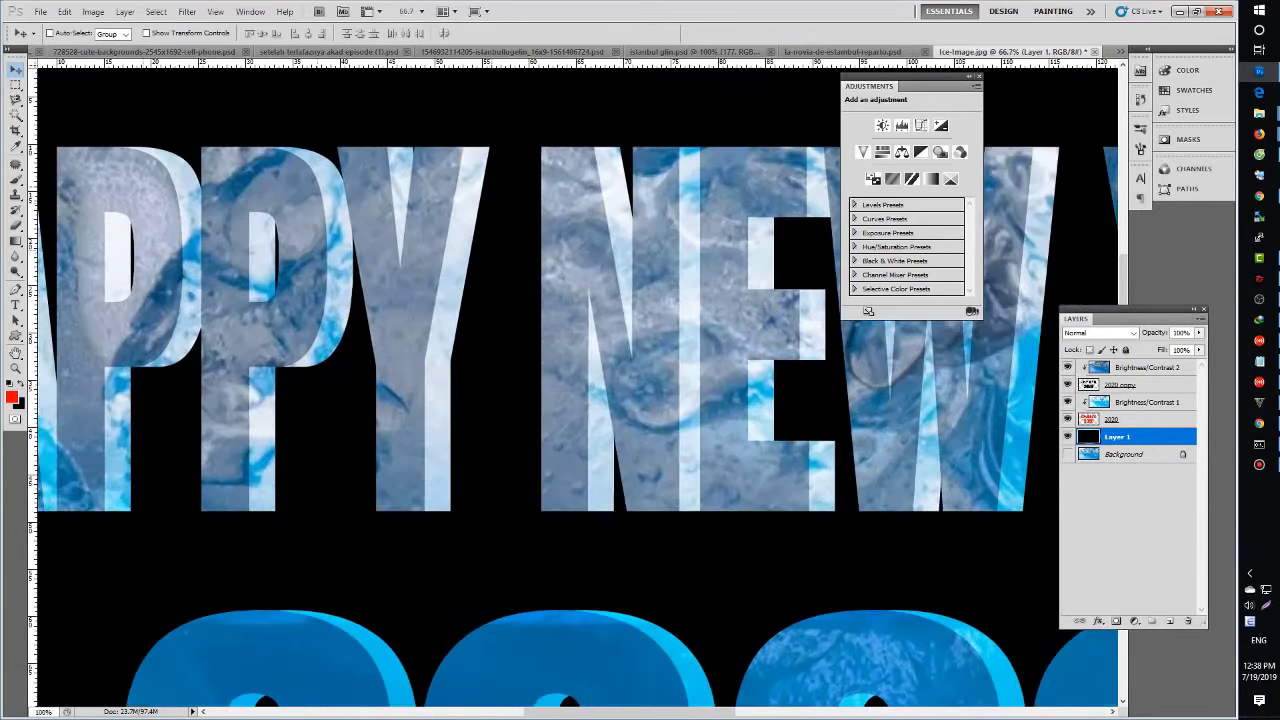
key(ctrl+minus)
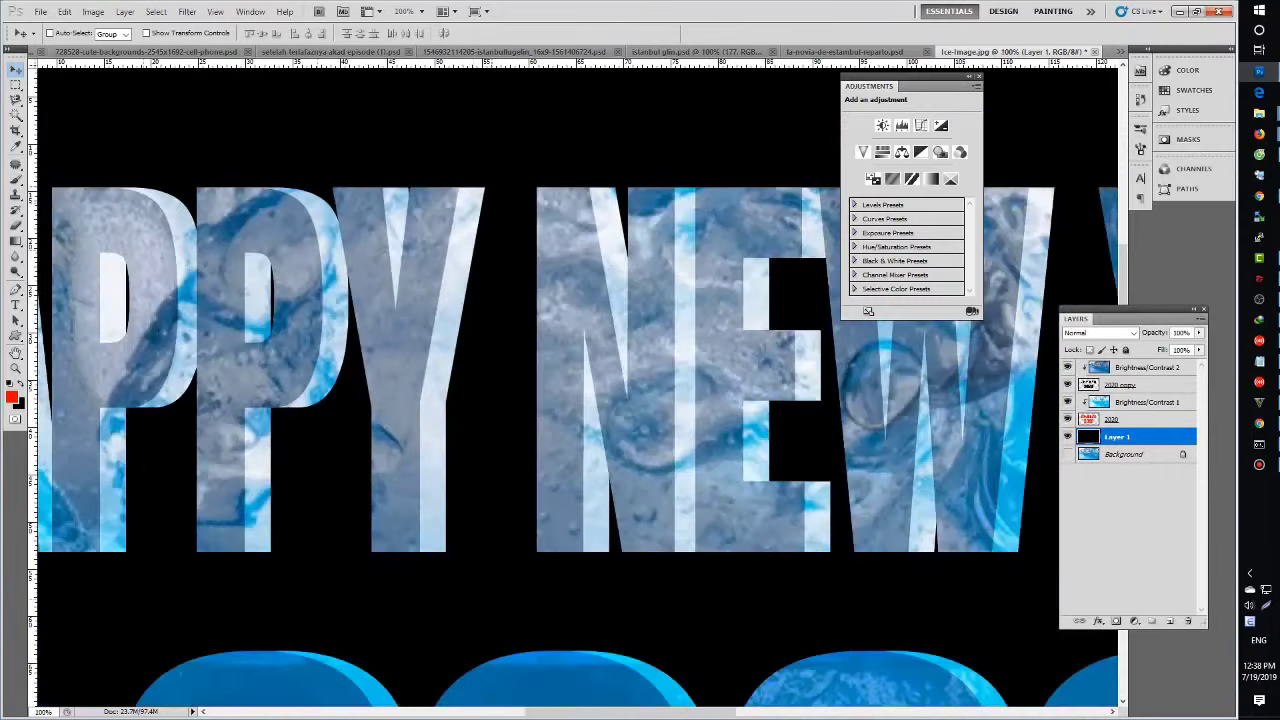
key(ctrl+minus)
key(ctrl+minus)
key(ctrl+minus)
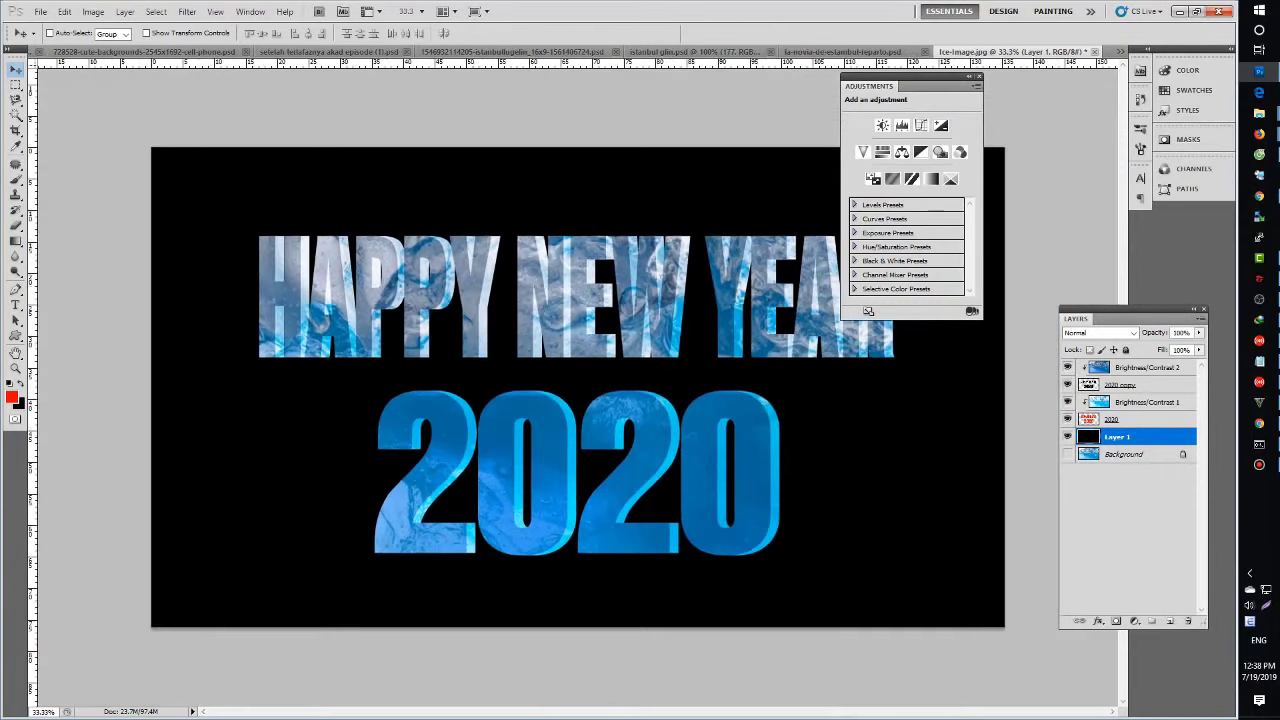
key(Tab)
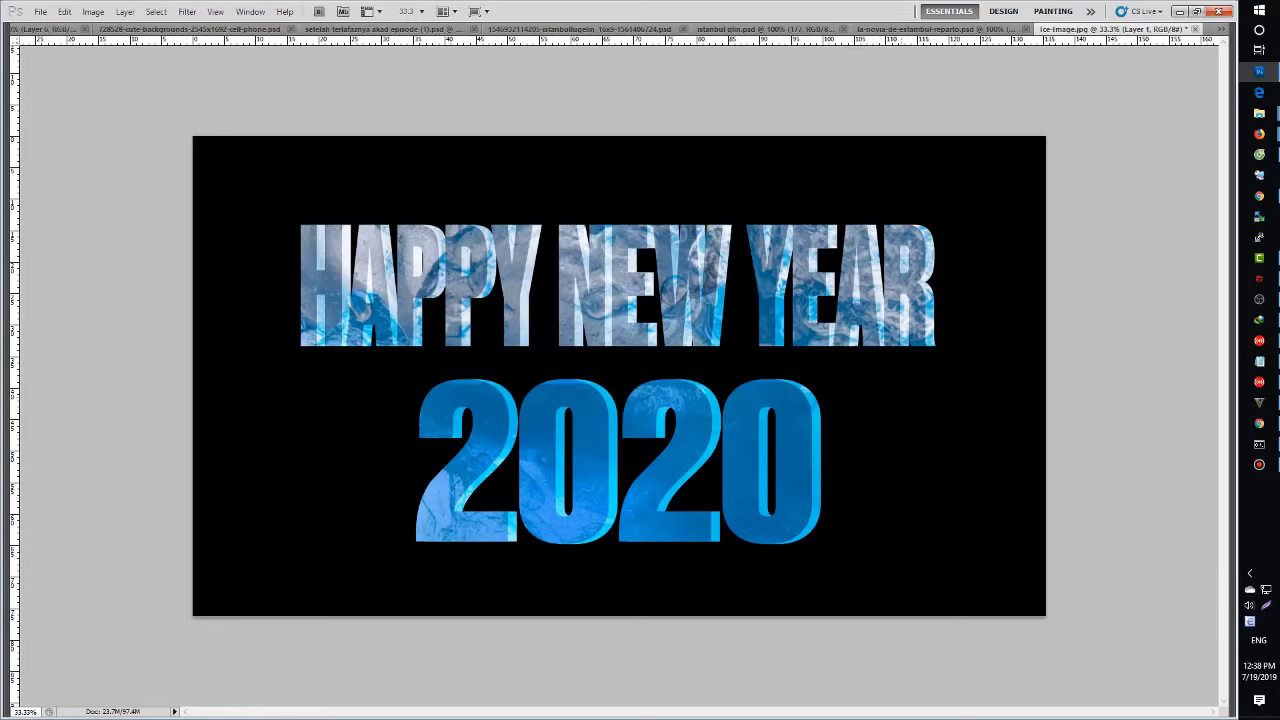
- Select the 2020 layer with its brightness adjustment and nudge it a pixel into alignment
right_click(526, 310)
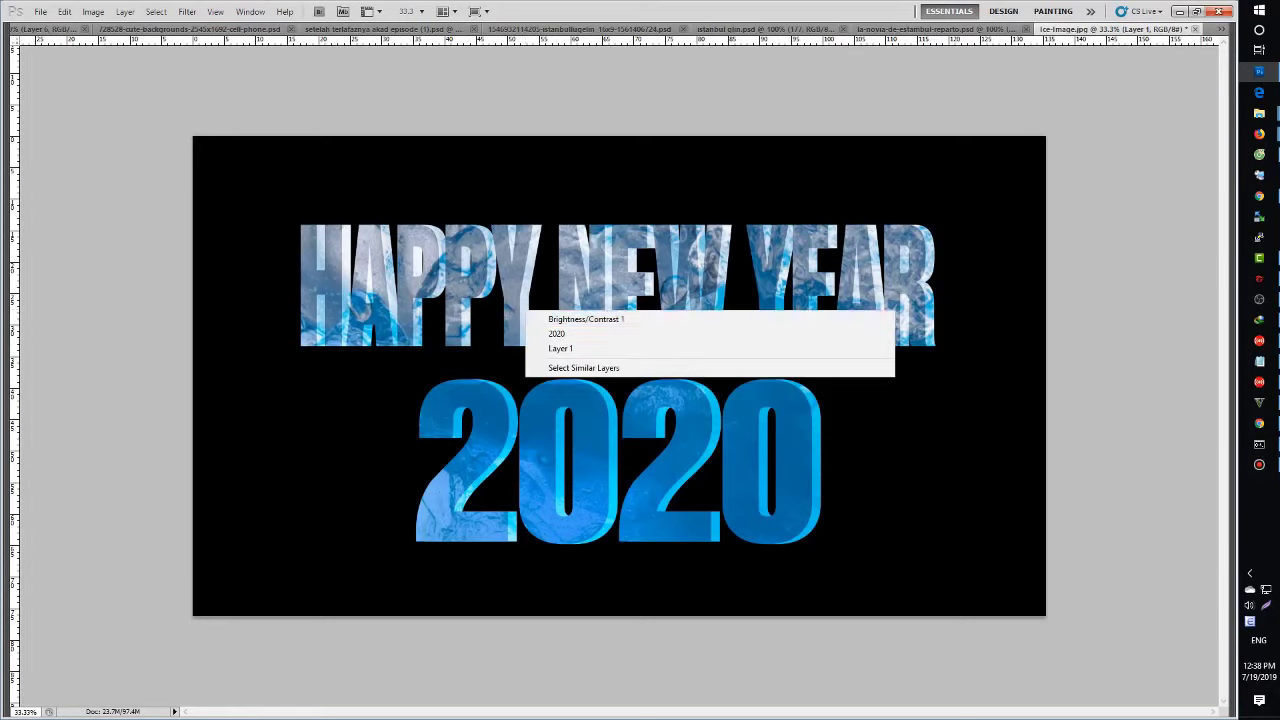
click(580, 319)
key(Tab)
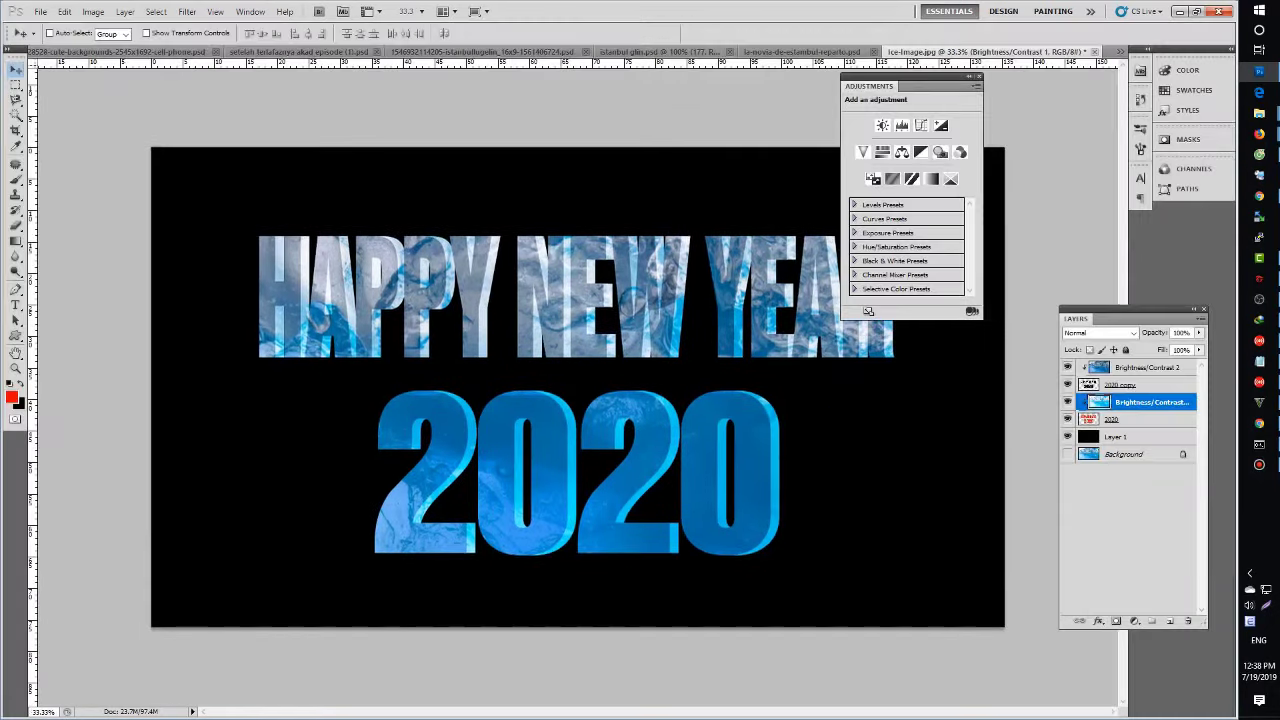
shift+click(1113, 419)
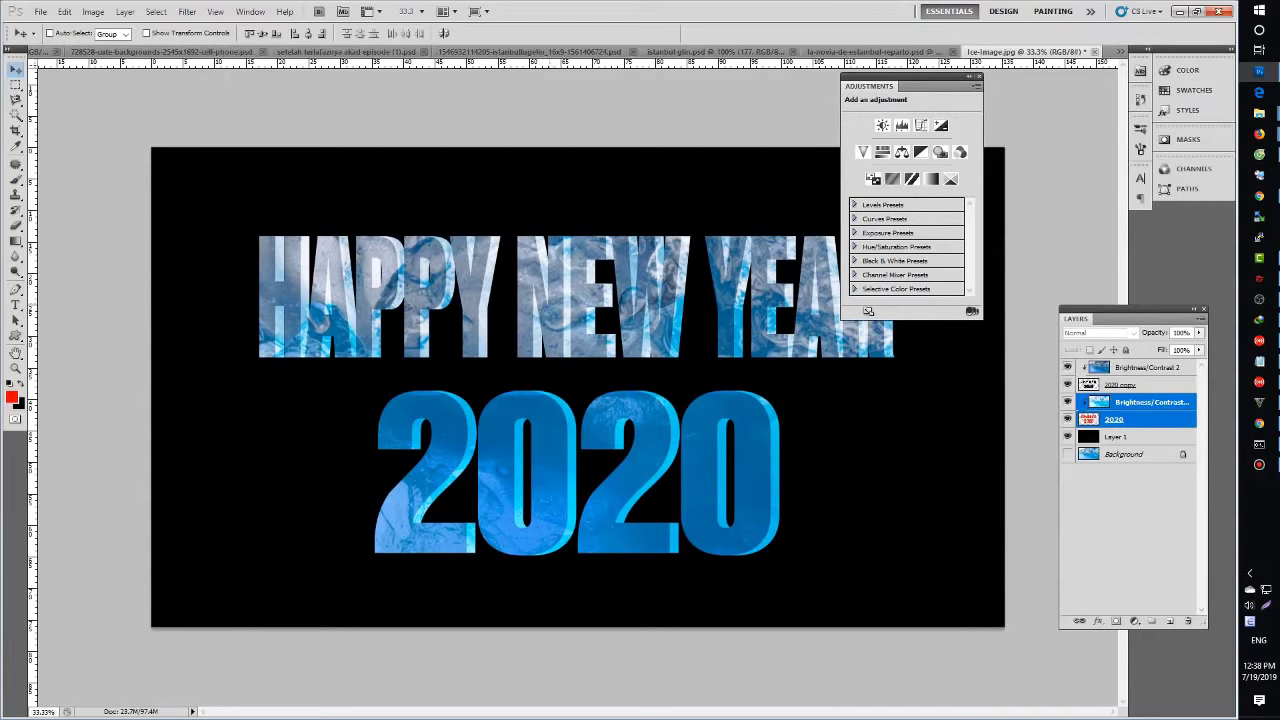
key(Left)
key(Left)
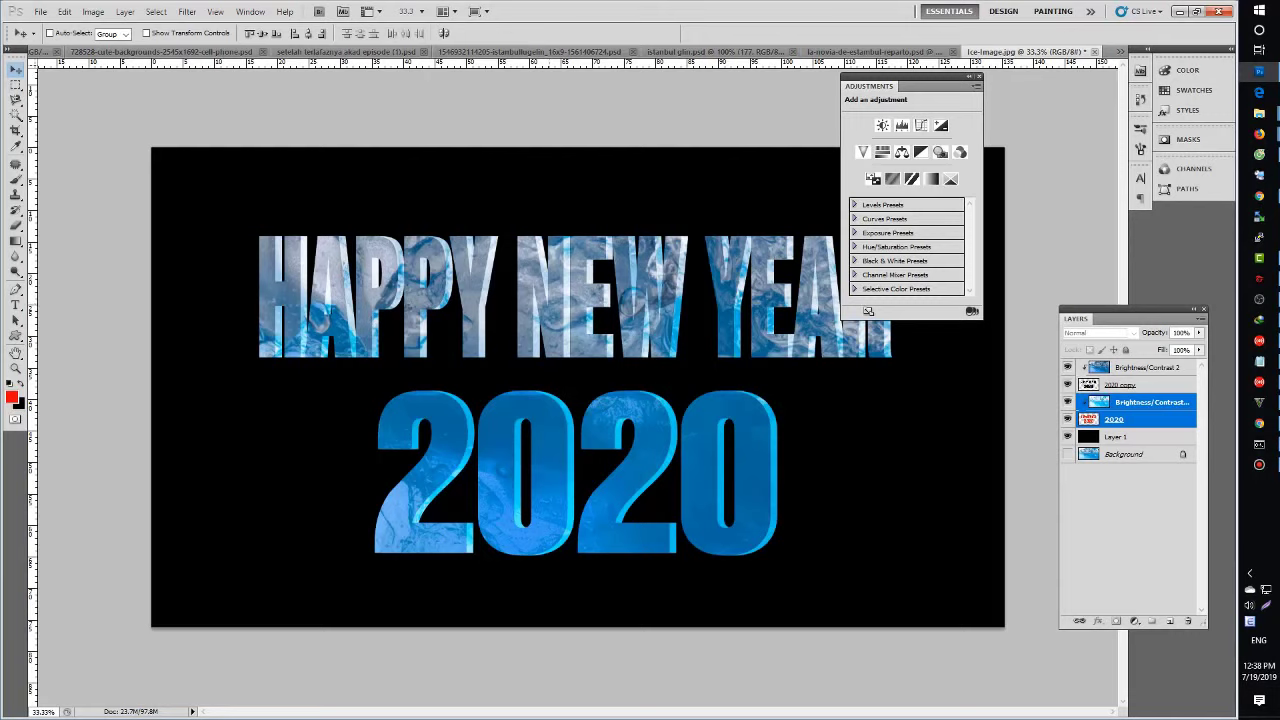
key(Right)
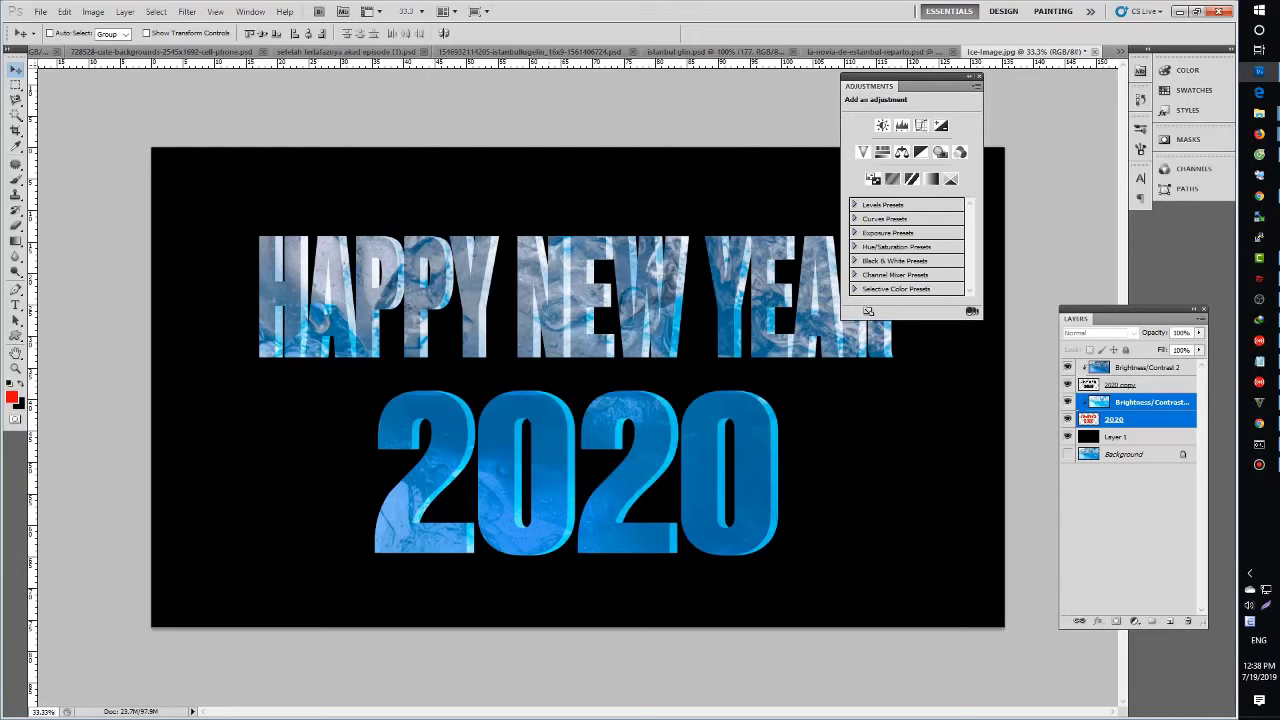
key(Left)
key(Left)
key(Left)
key(Left)
key(Left)
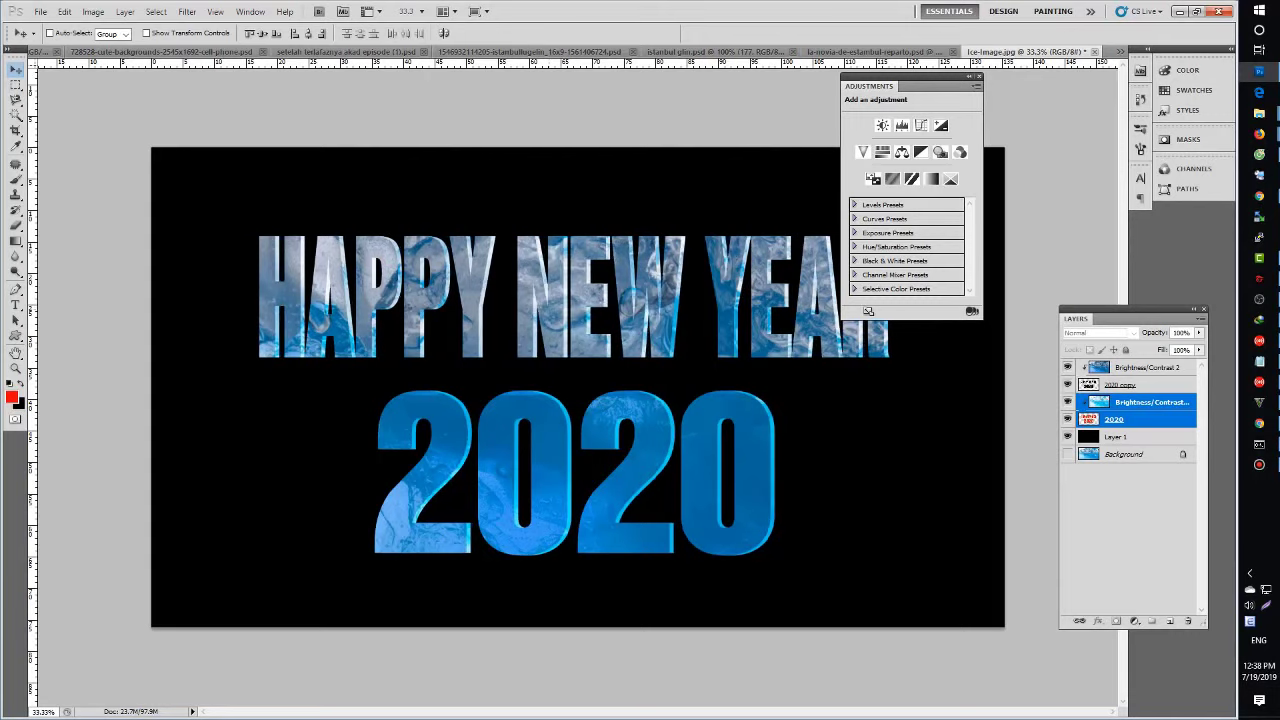
key(Right)
key(Right)
key(Right)
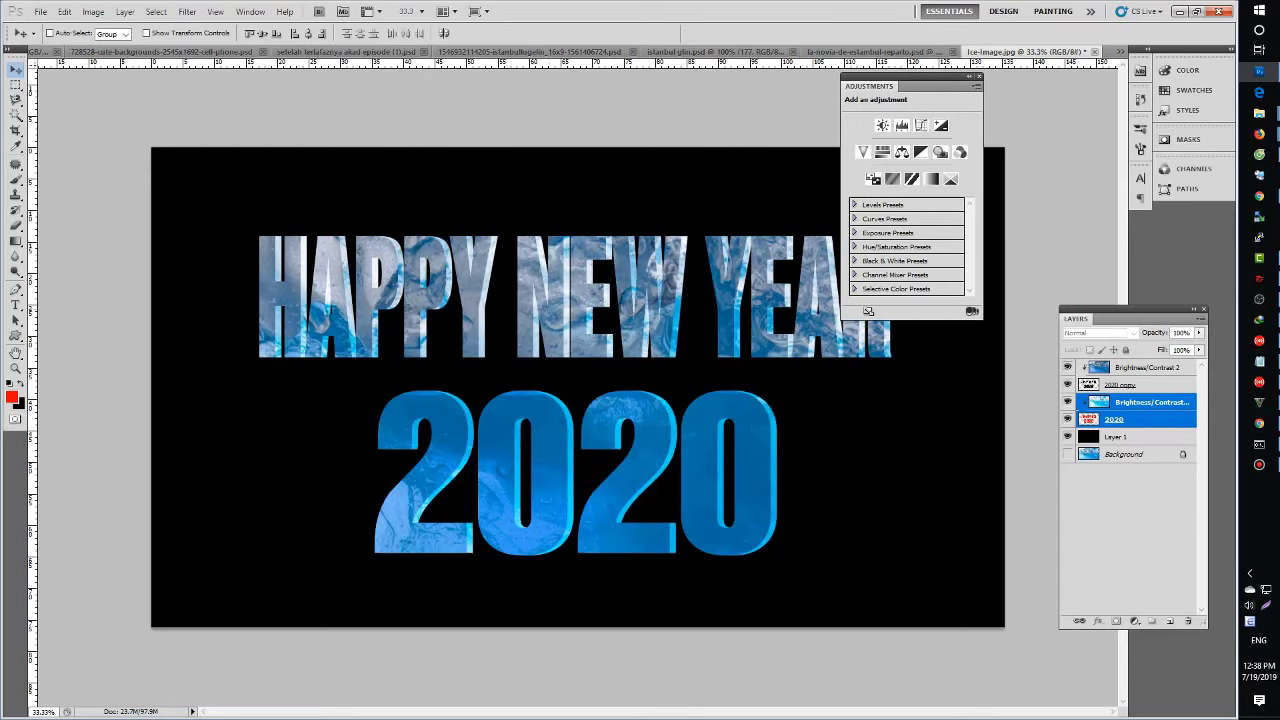
key(Right)
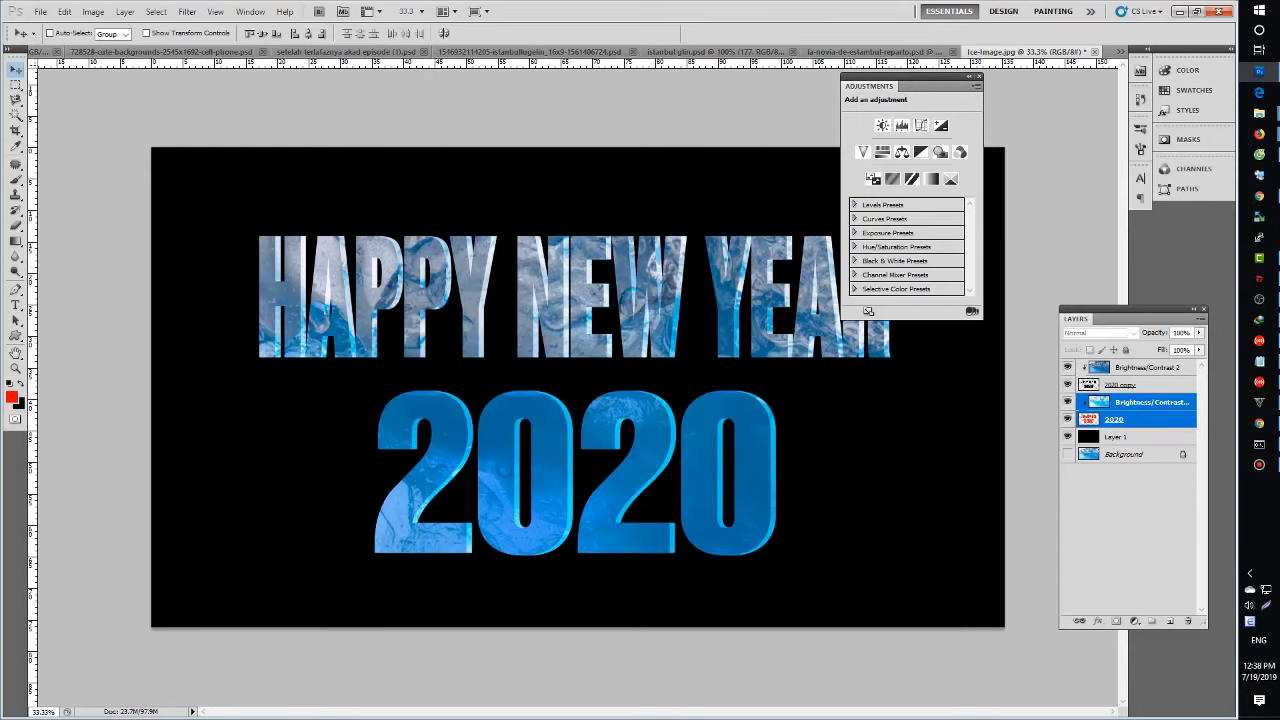
- Preview the design with all panels hidden, zoomed to 50%
key(Tab)
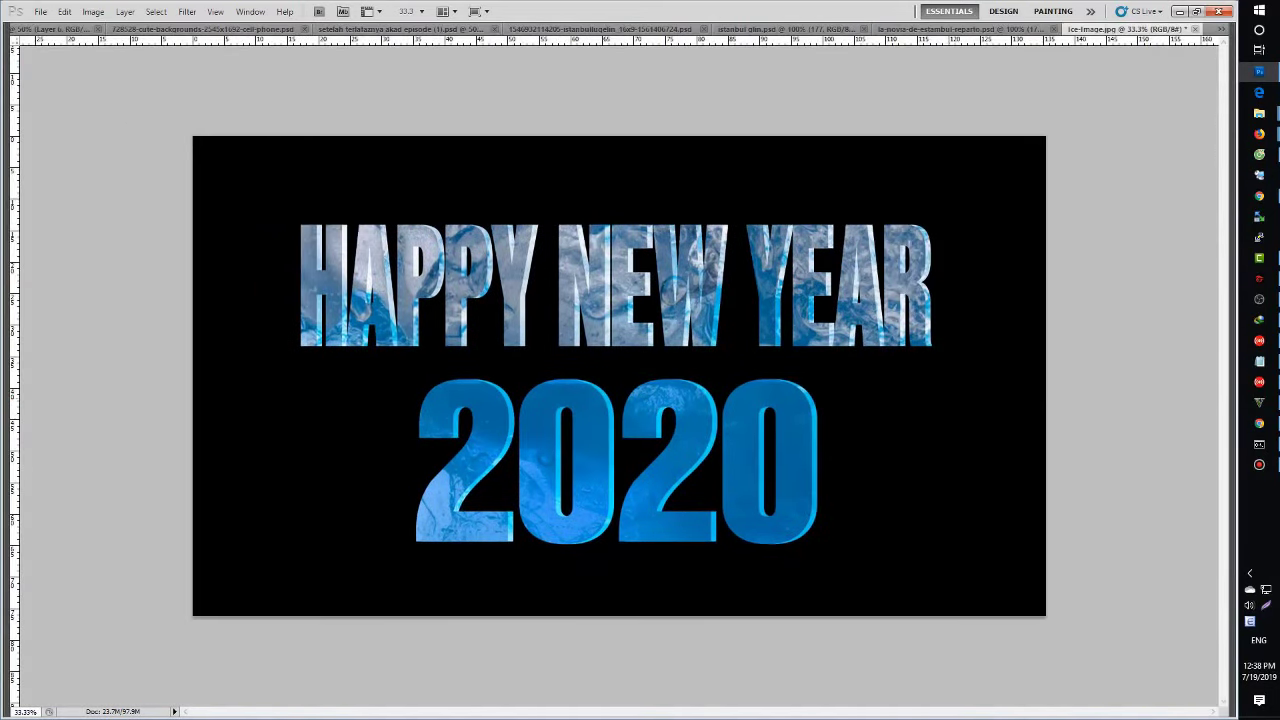
key(ctrl+minus)
key(ctrl+minus)
key(ctrl+plus)
key(ctrl+plus)
key(ctrl+plus)
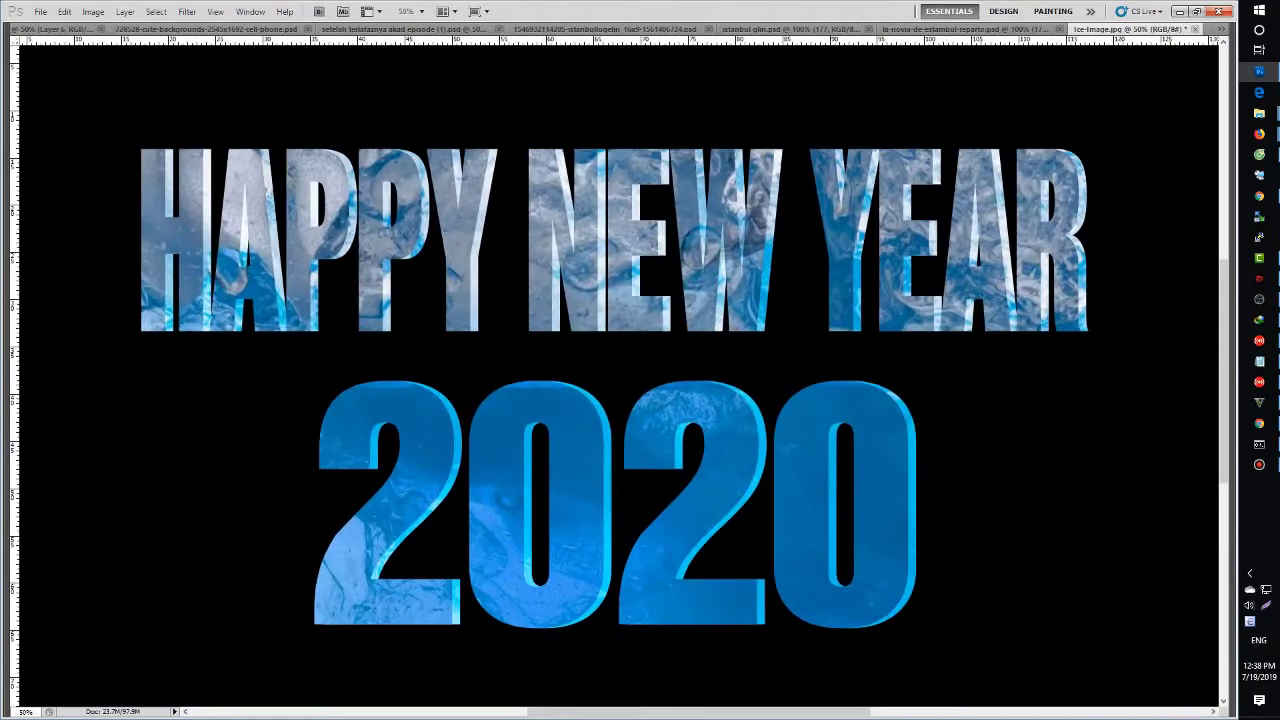
key(Tab)
- Add a Gradient Overlay effect to the black Layer 1
click(1117, 437)
click(1116, 621)
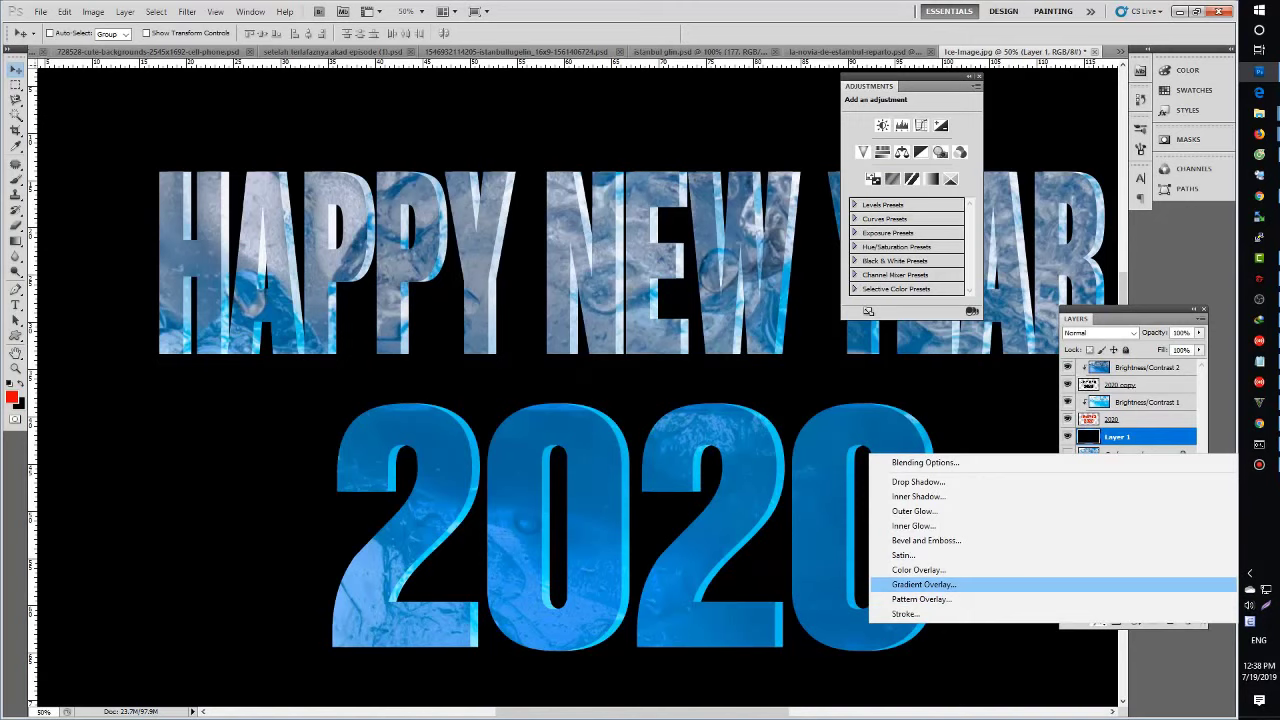
click(923, 584)
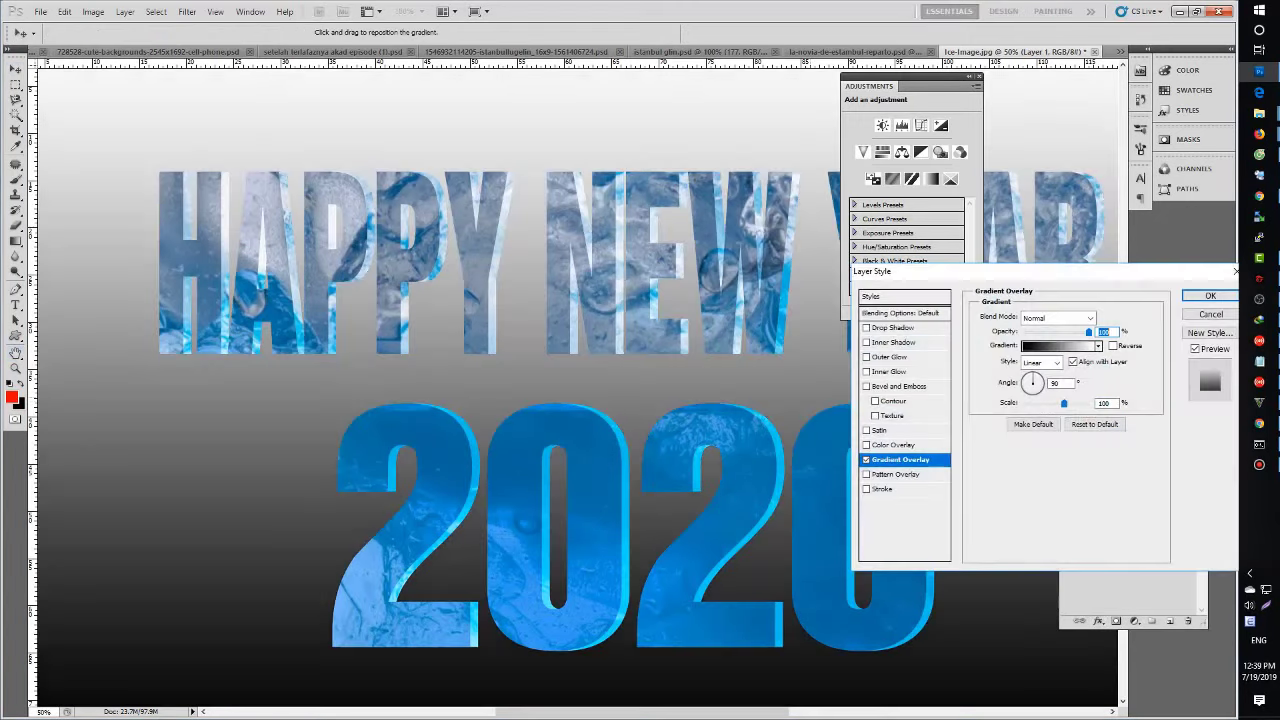
key(ctrl+minus)
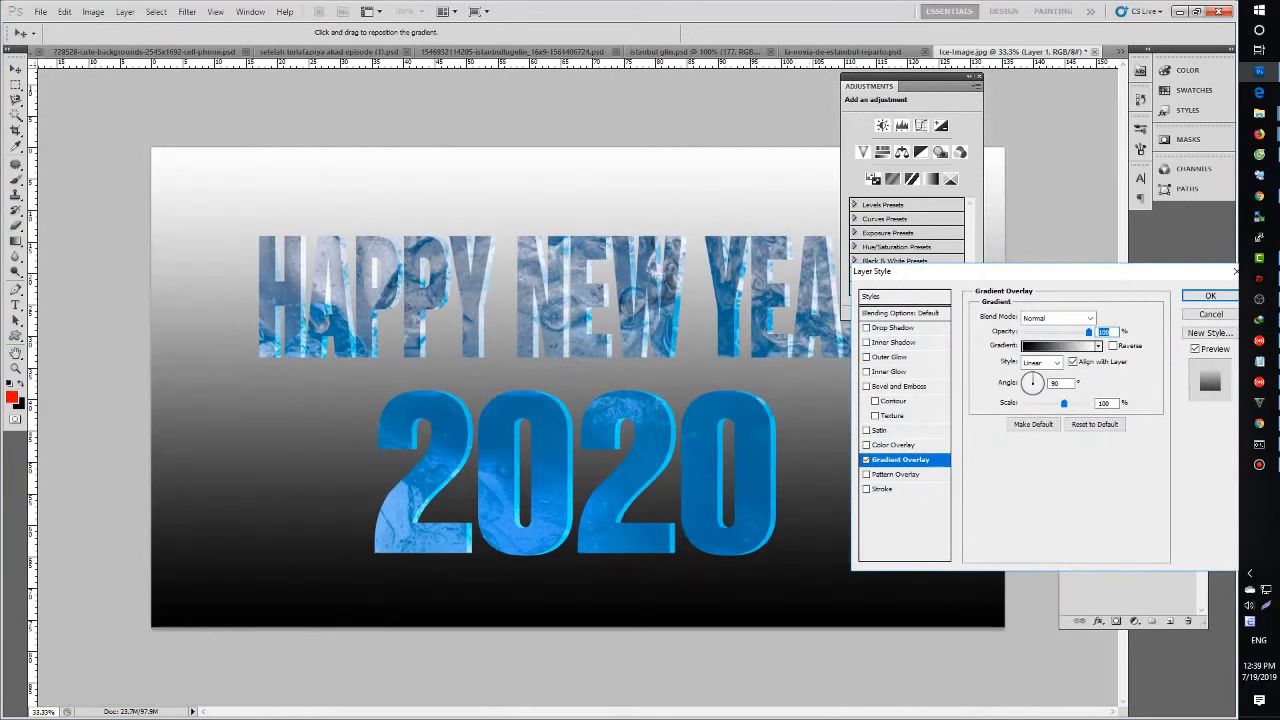
click(1057, 345)
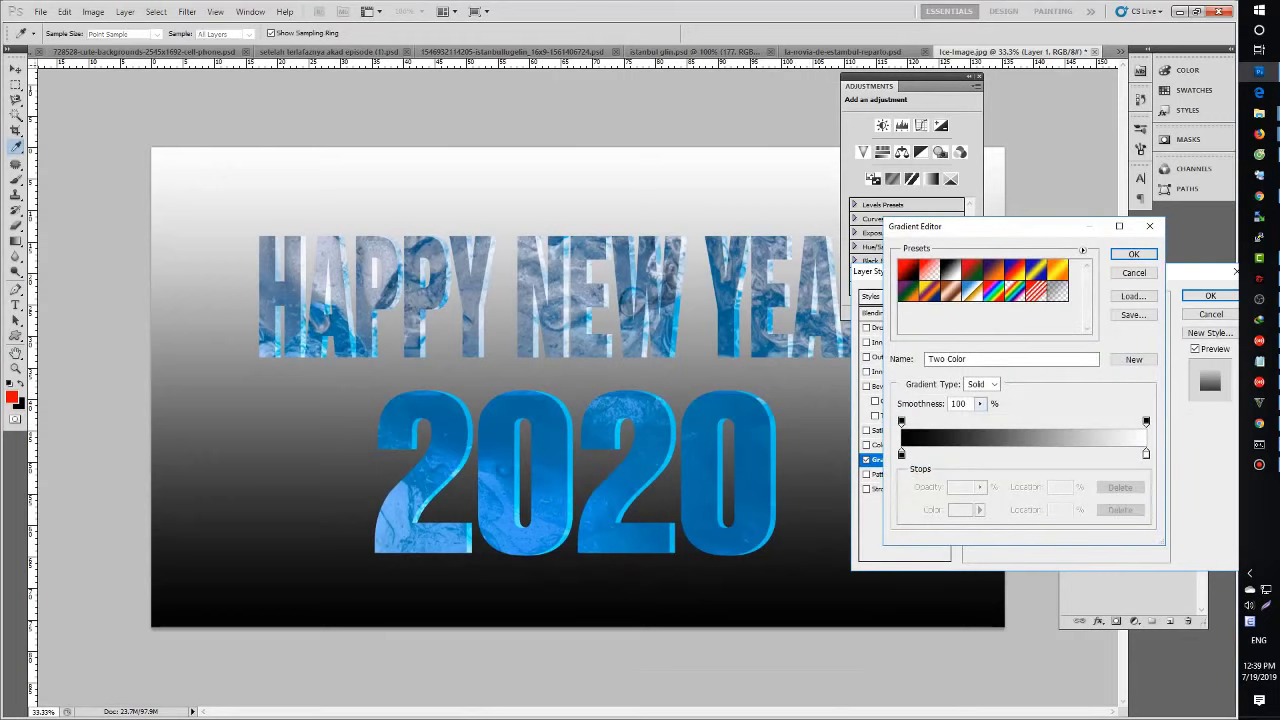
- Set the gradient's first colour stop to blue #0070a4
click(901, 453)
click(960, 509)
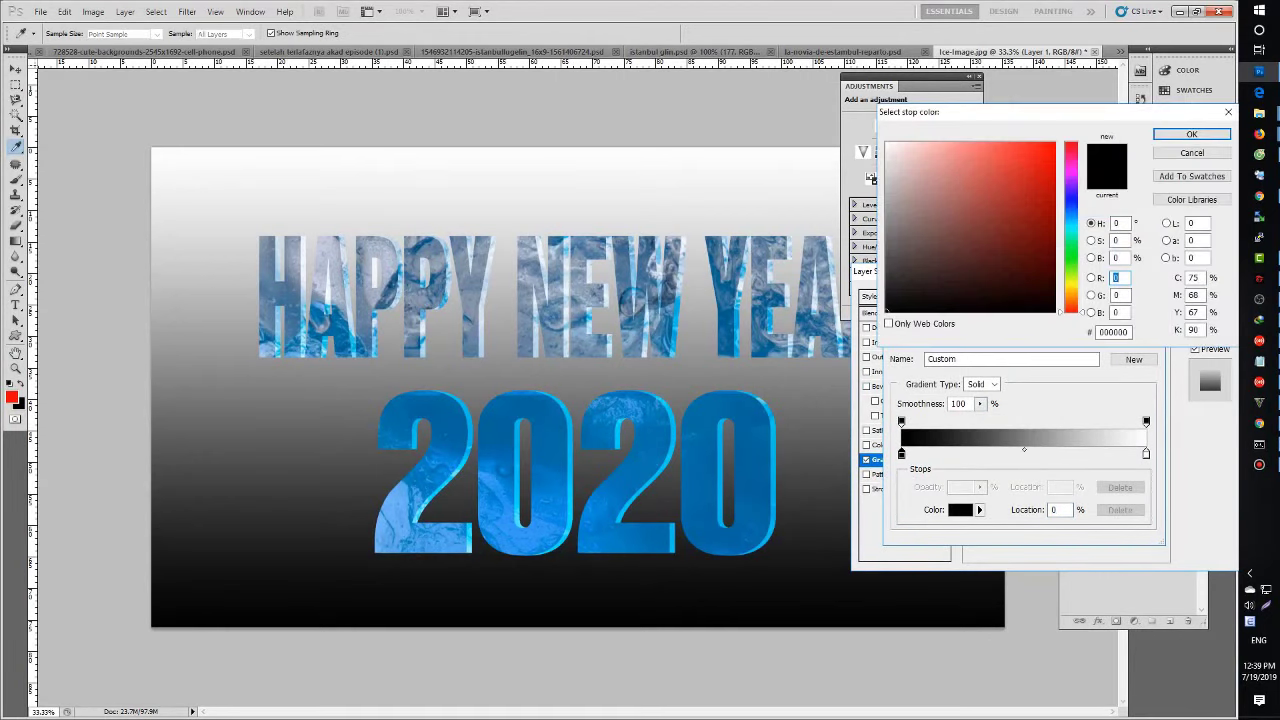
click(1071, 199)
drag(1071, 199, 1071, 219)
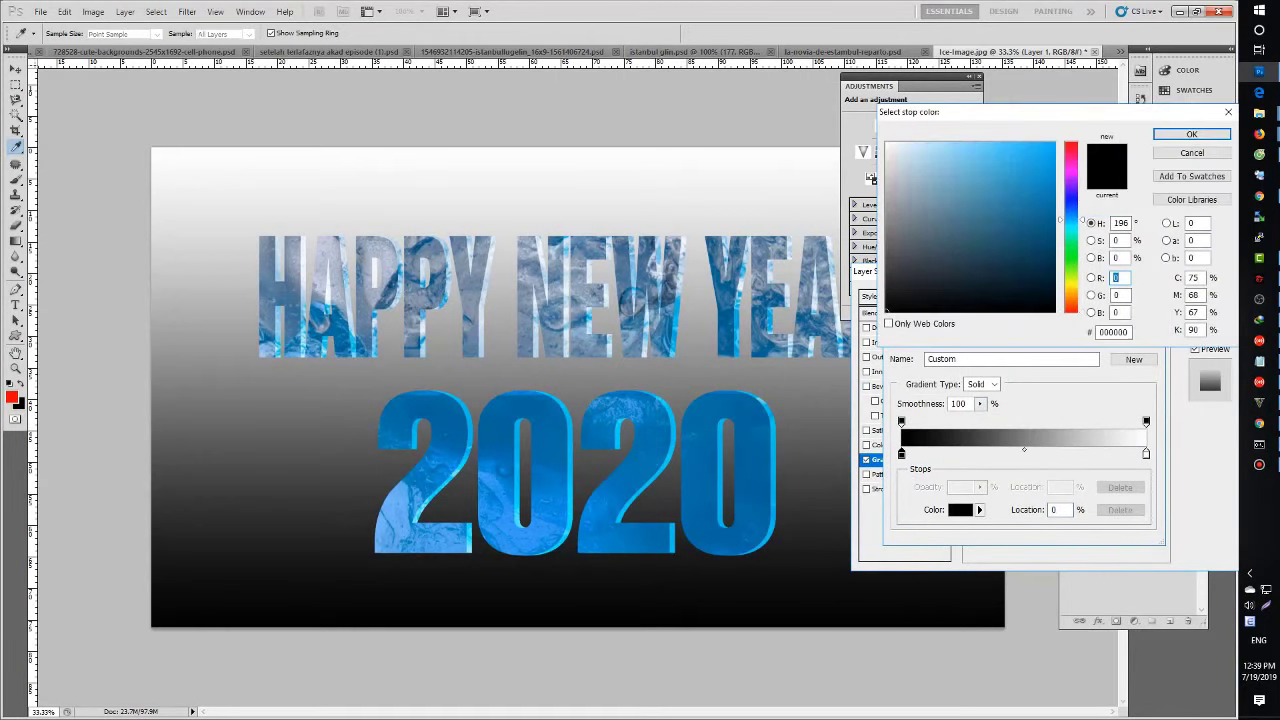
click(1054, 203)
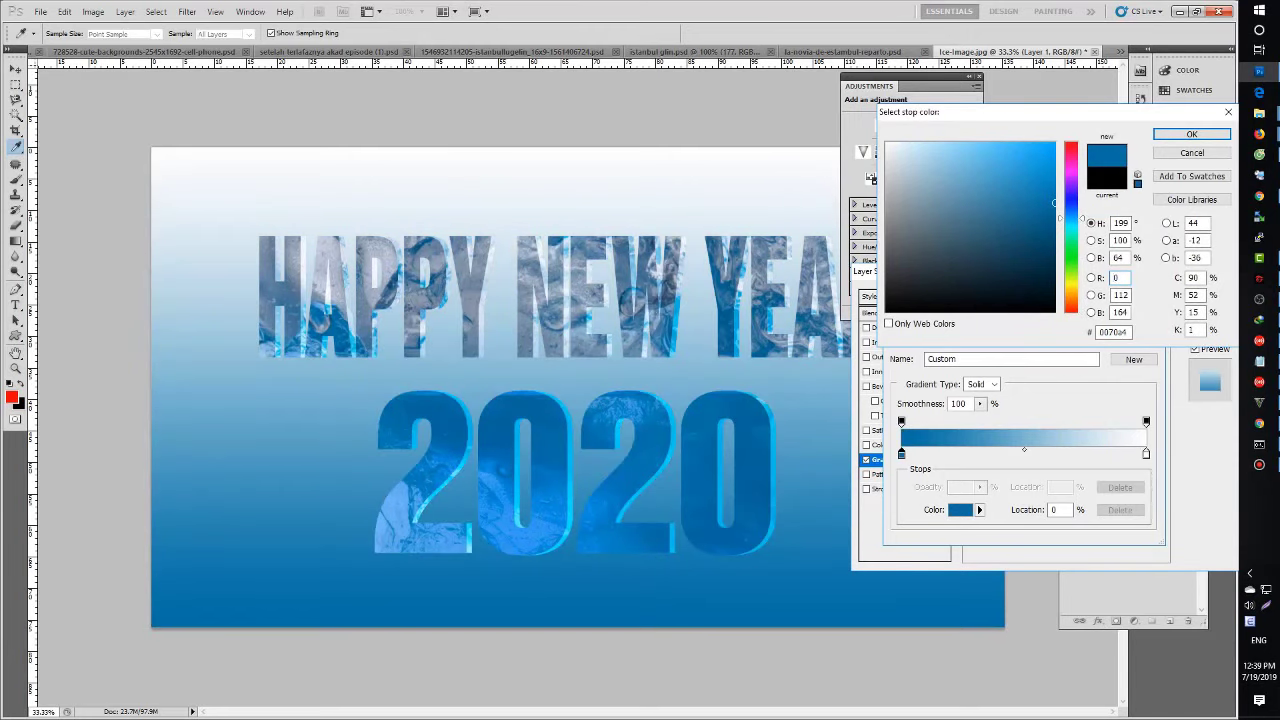
double_click(1115, 278)
key(Return)
- Set the gradient's other colour stop to black
click(1146, 453)
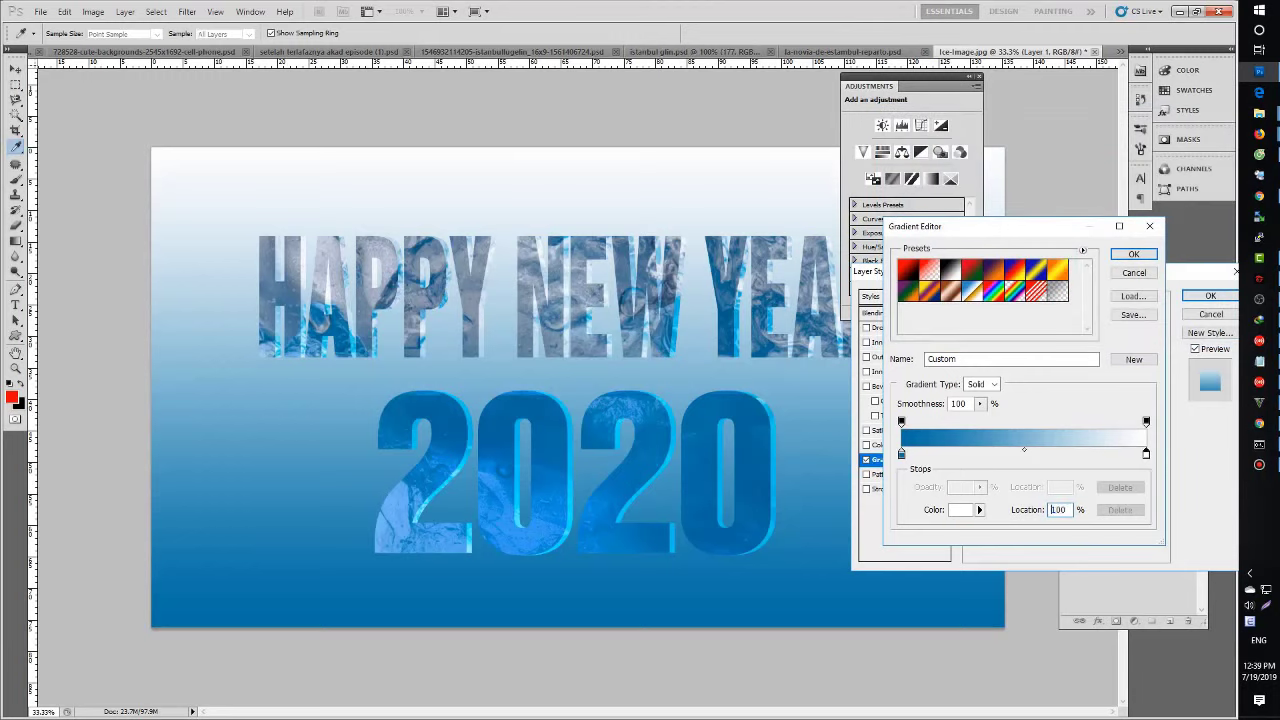
click(960, 509)
click(1055, 311)
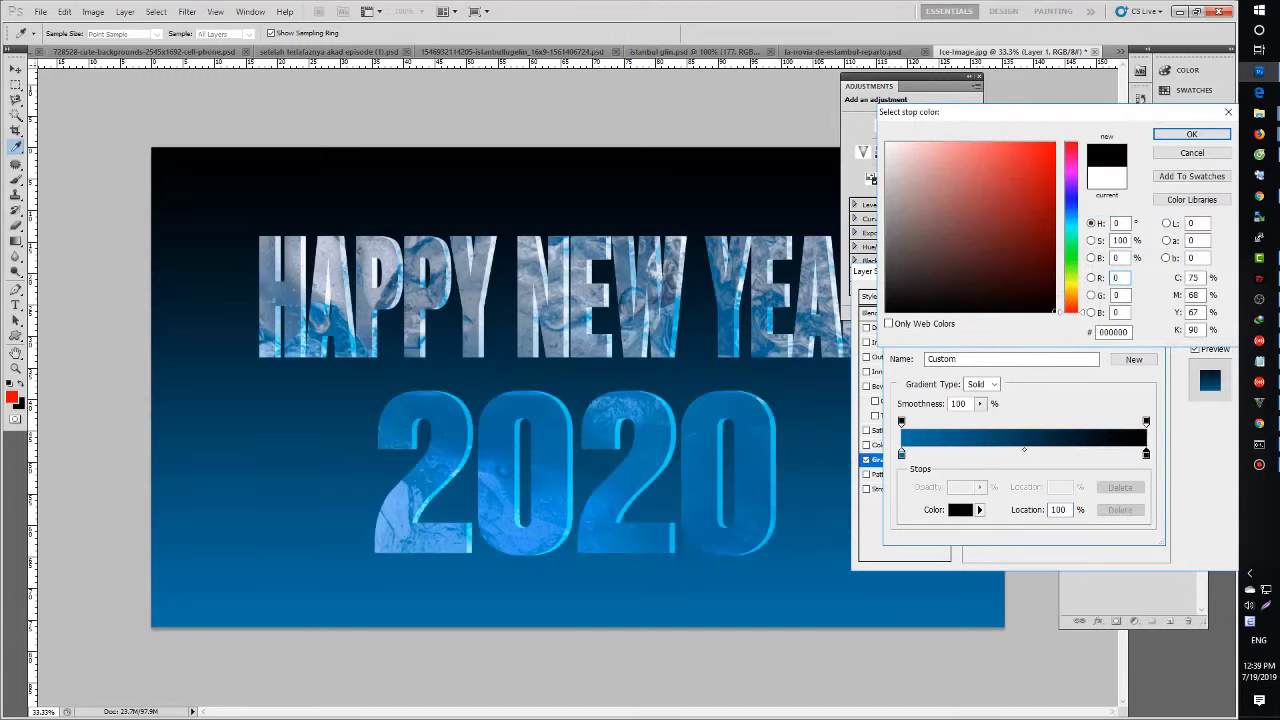
key(Return)
key(Return)
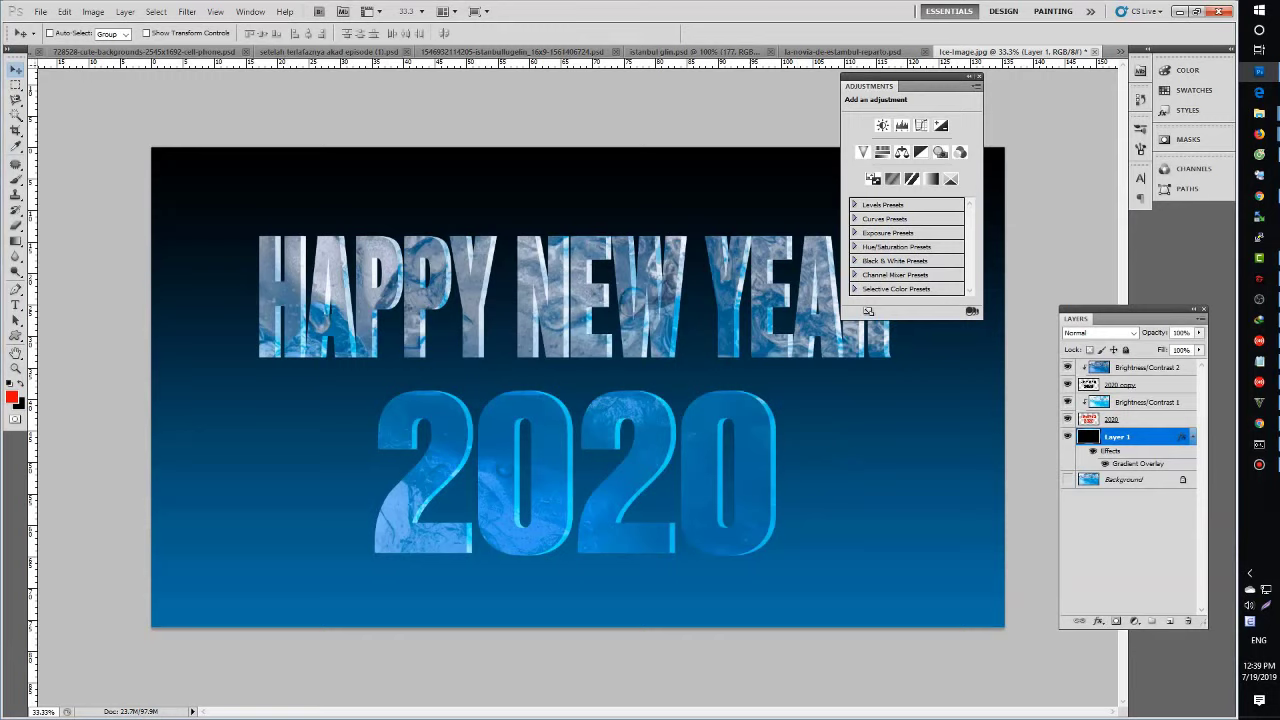
- On a new layer, draw a flat elliptical selection below HAPPY
click(1170, 621)
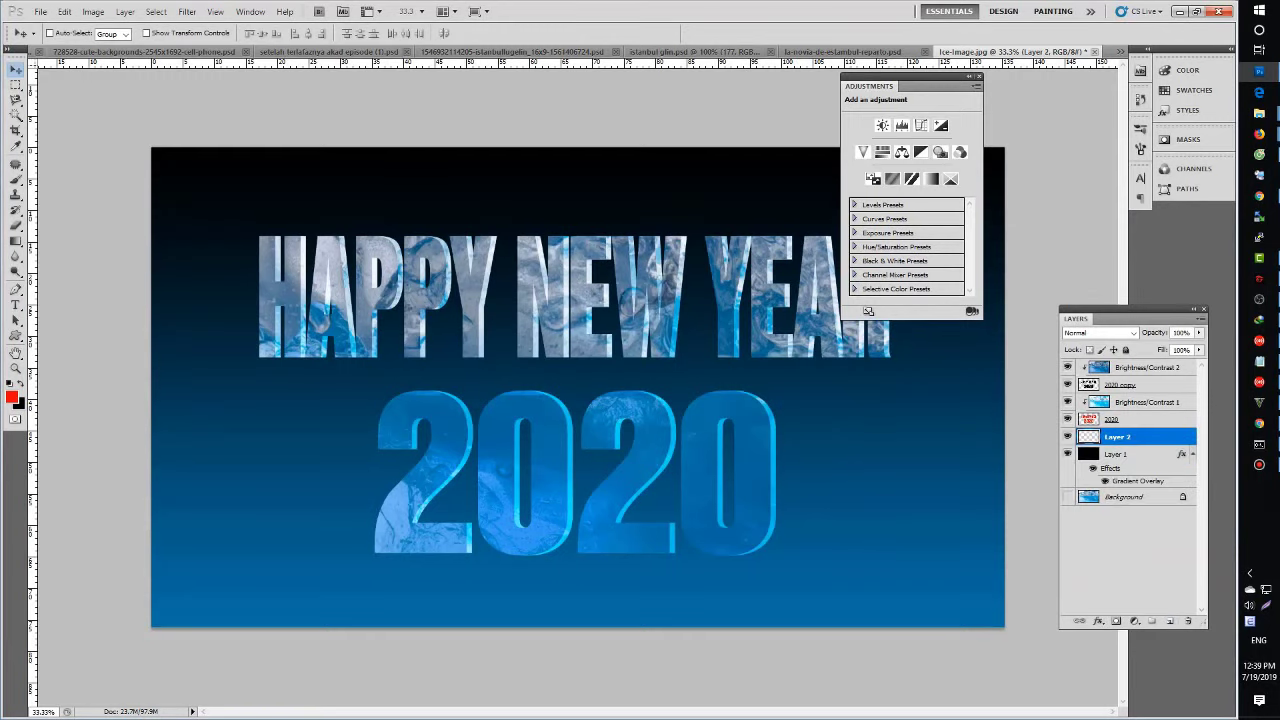
key(m)
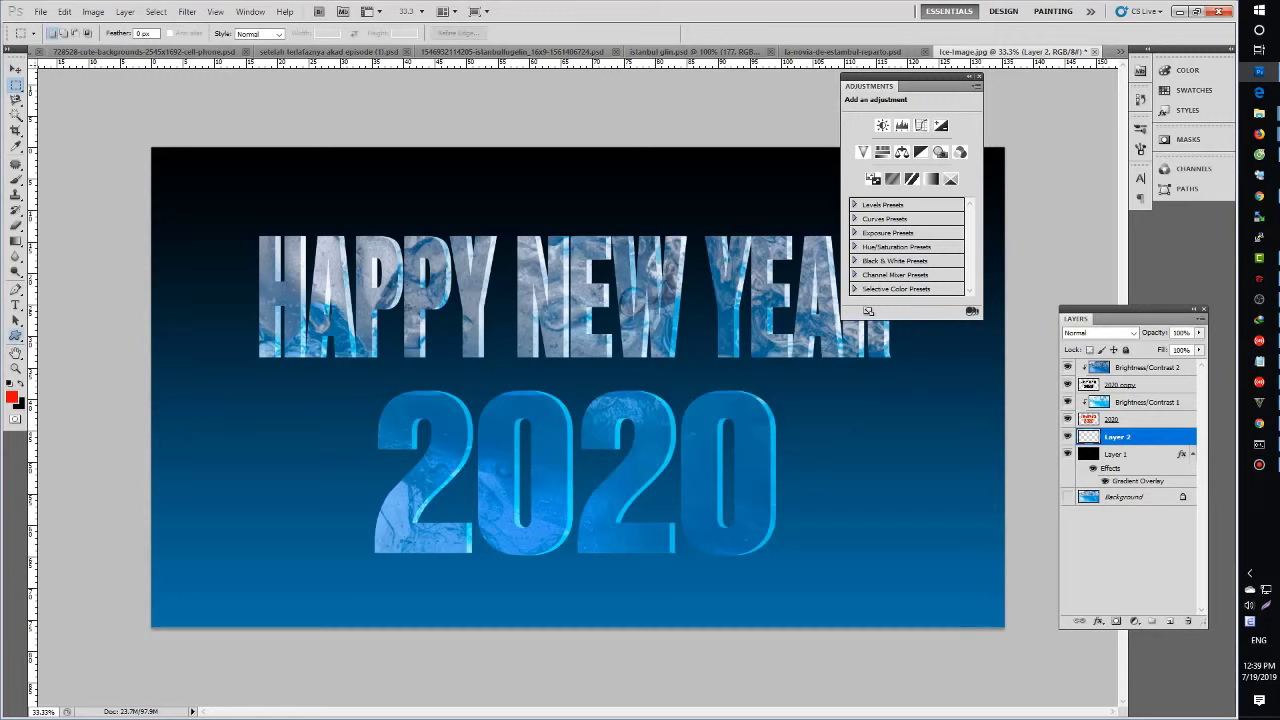
right_click(15, 86)
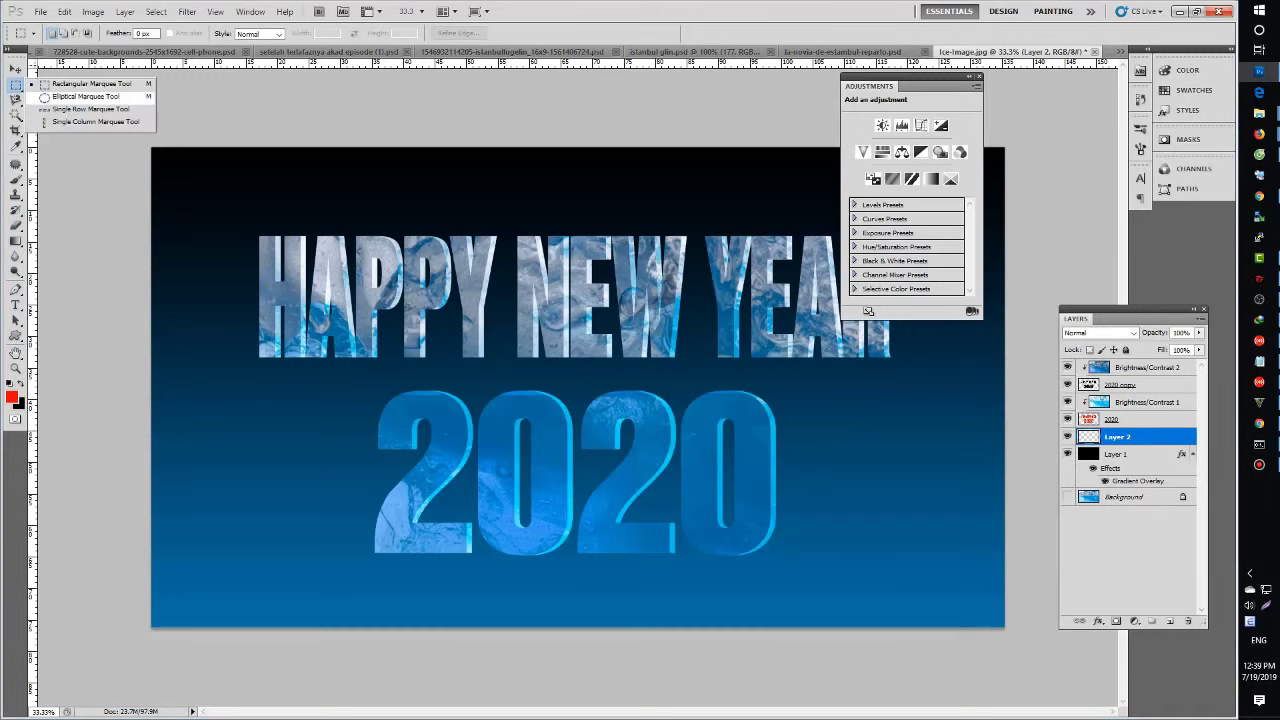
click(60, 99)
drag(268, 368, 298, 372)
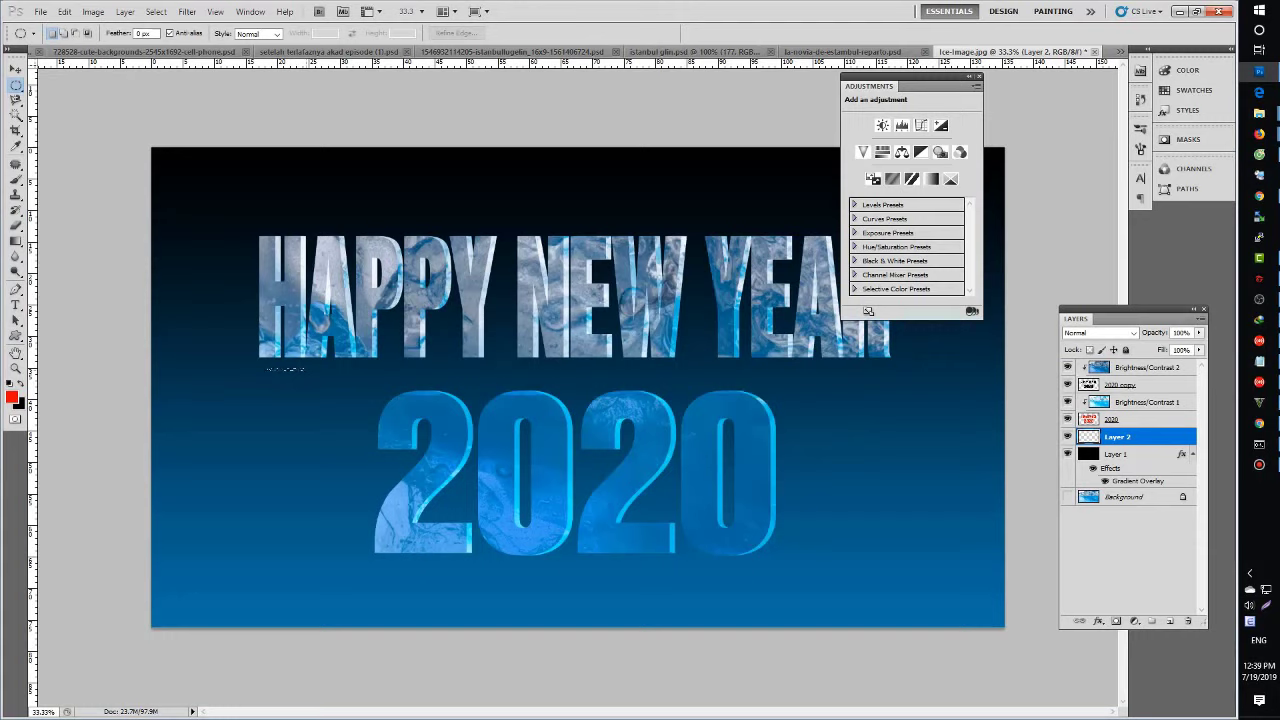
drag(306, 372, 348, 374)
- Feather the oval by 10 pixels and move the dark shadow beneath the 2020
key(shift+F6)
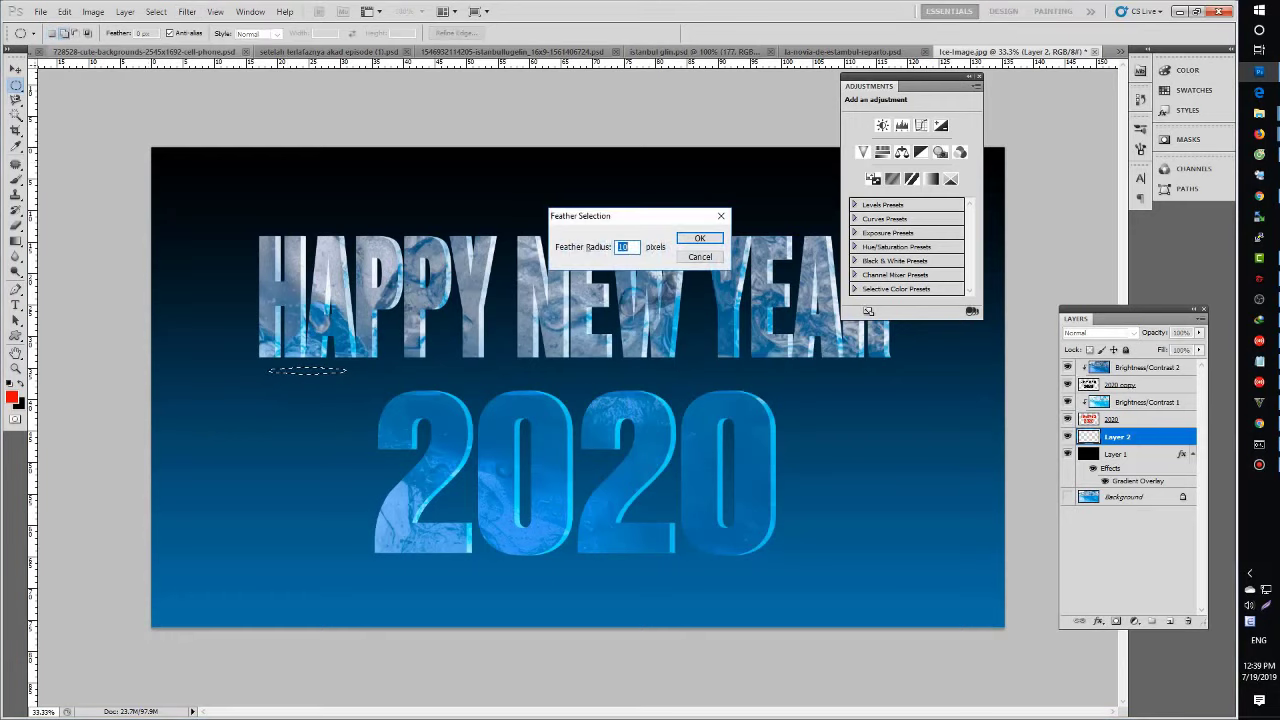
key(Return)
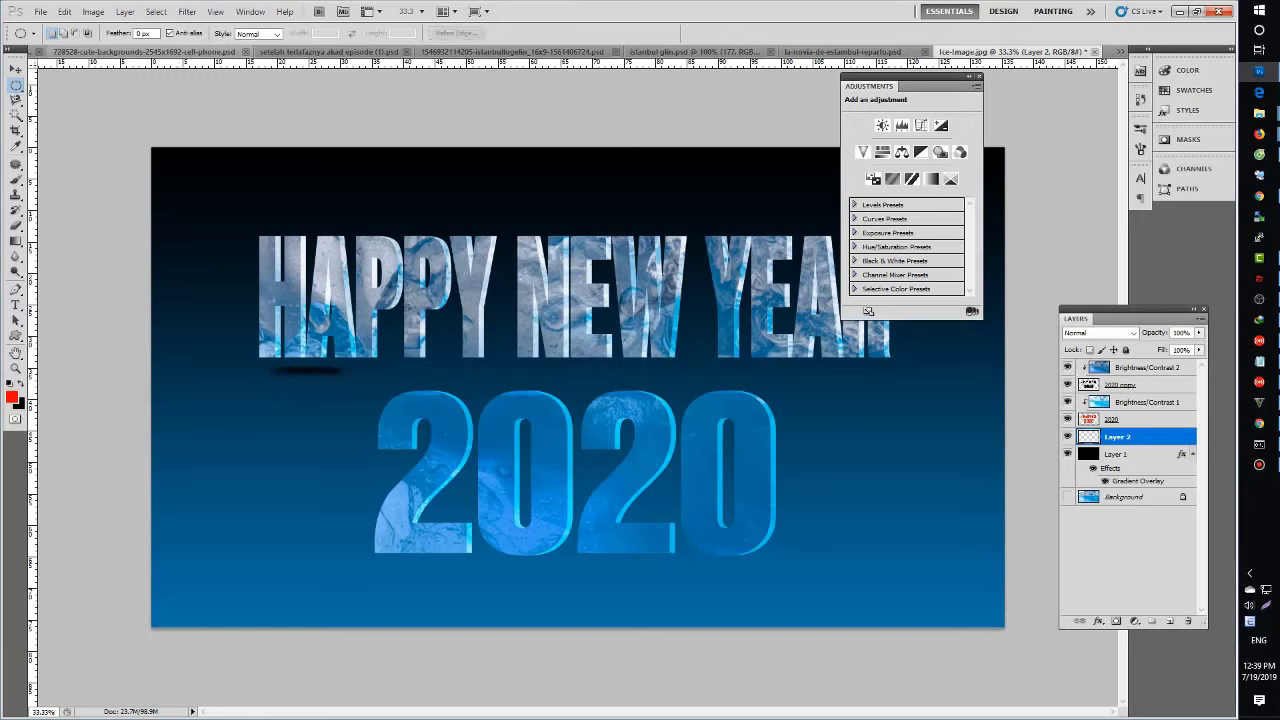
key(v)
mouse_move(307, 371)
mouse_down()
mouse_move(405, 563)
mouse_move(485, 559)
mouse_up()
- Widen the shadow blob, then place copies under the second 2 and the final 0
key(ctrl+t)
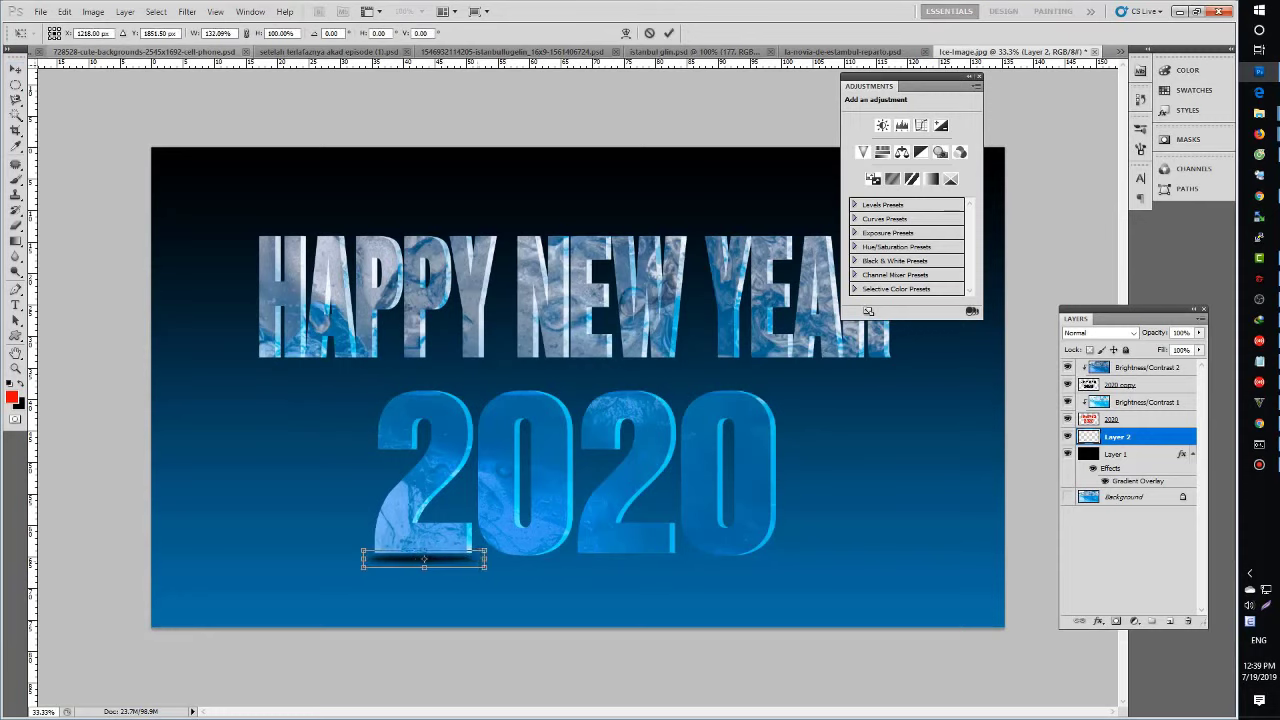
key(Return)
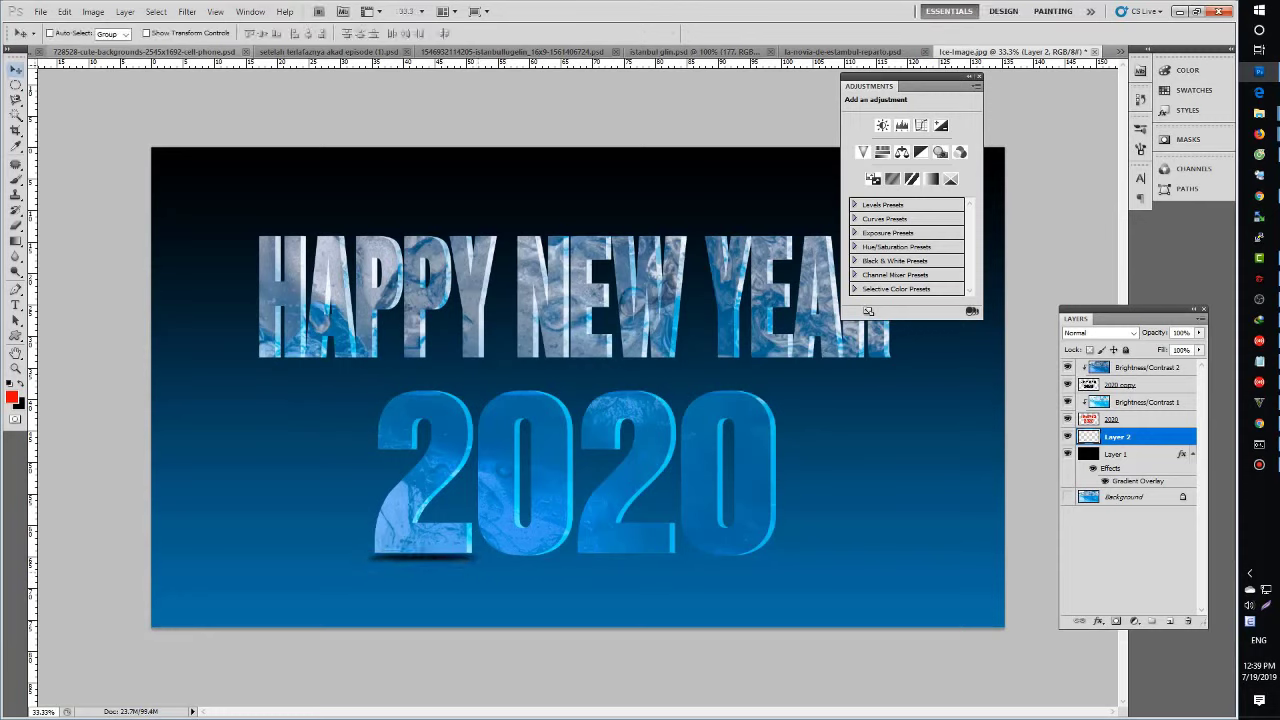
drag(422, 557, 615, 557)
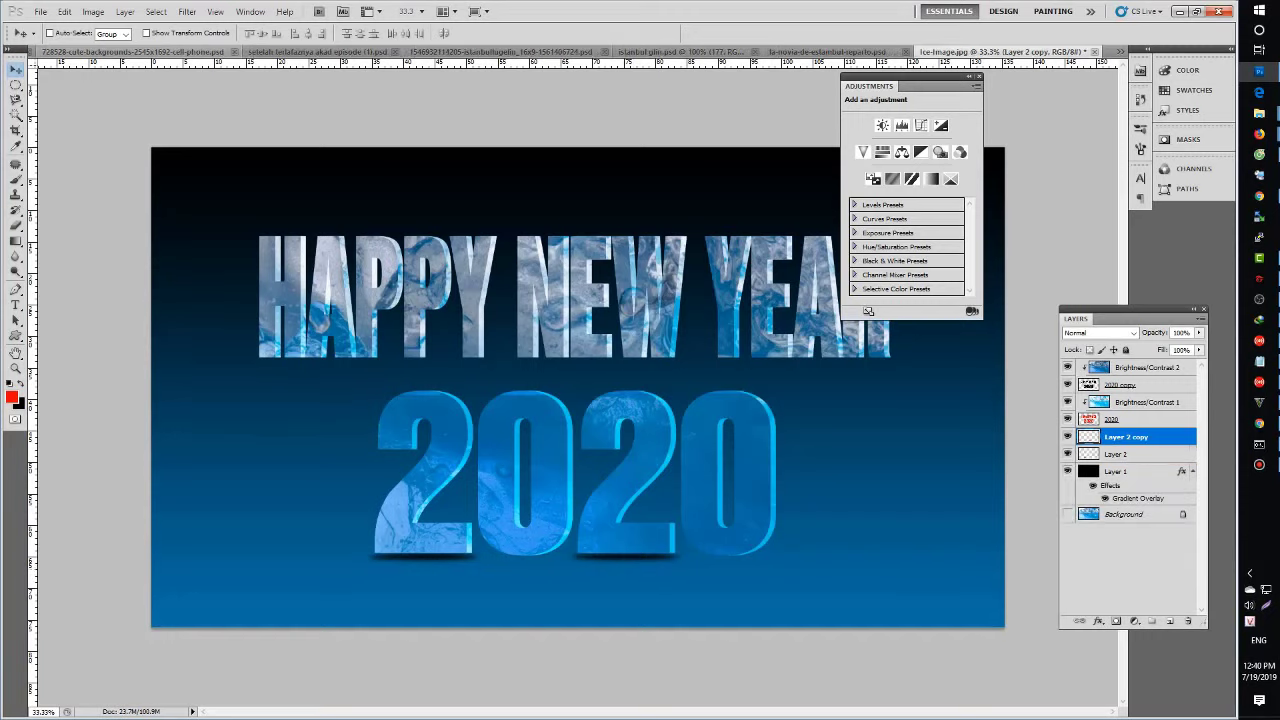
drag(627, 557, 730, 557)
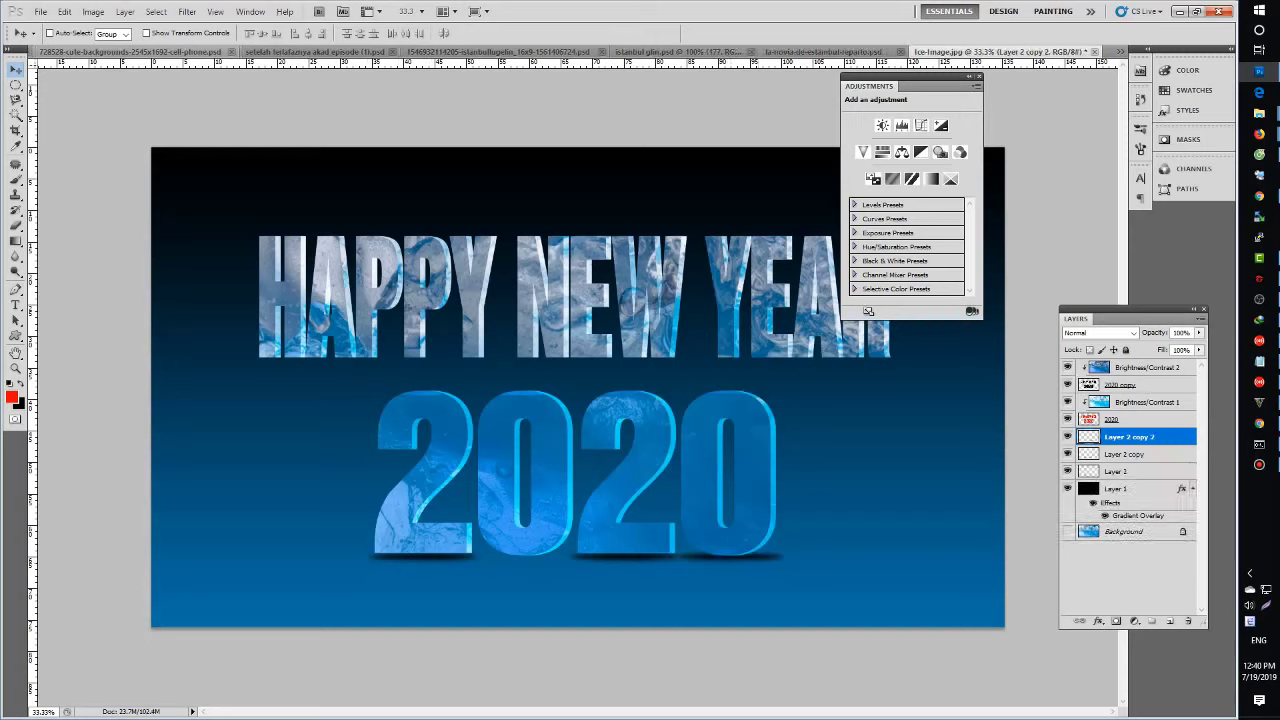
- Resize the shadow under the last 0 and duplicate a copy slid left under the digits
key(ctrl+t)
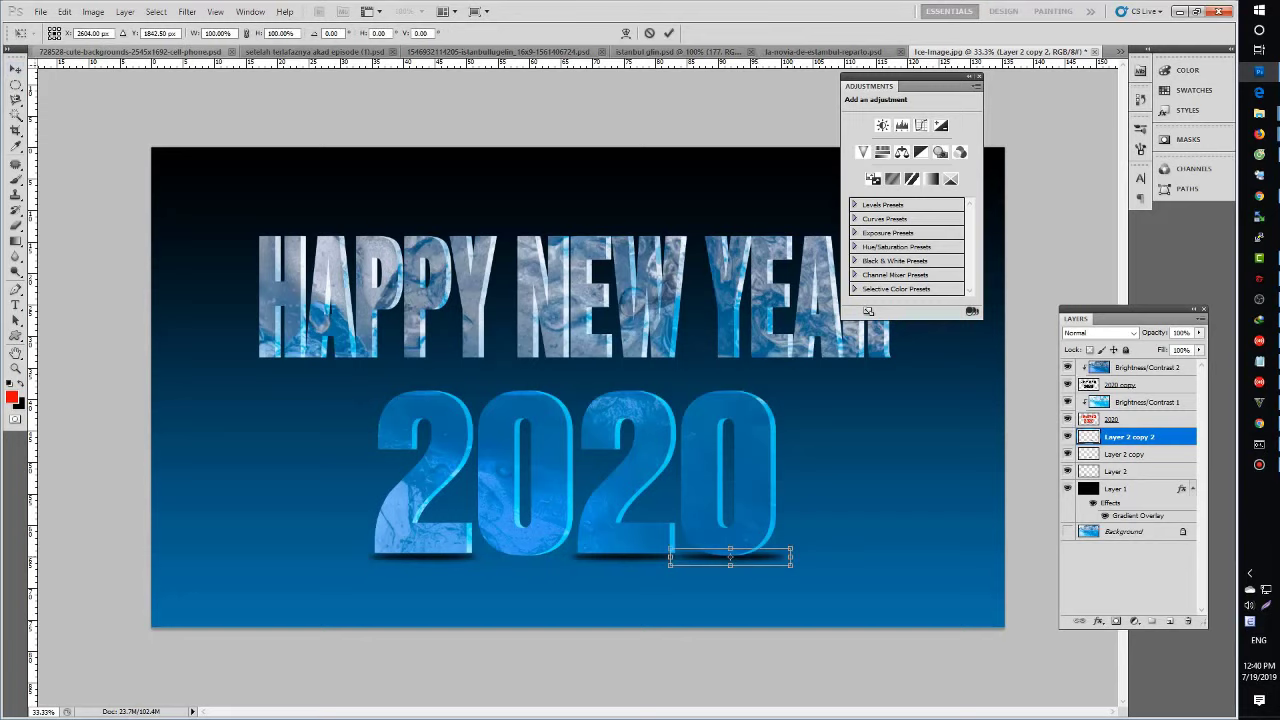
key(Return)
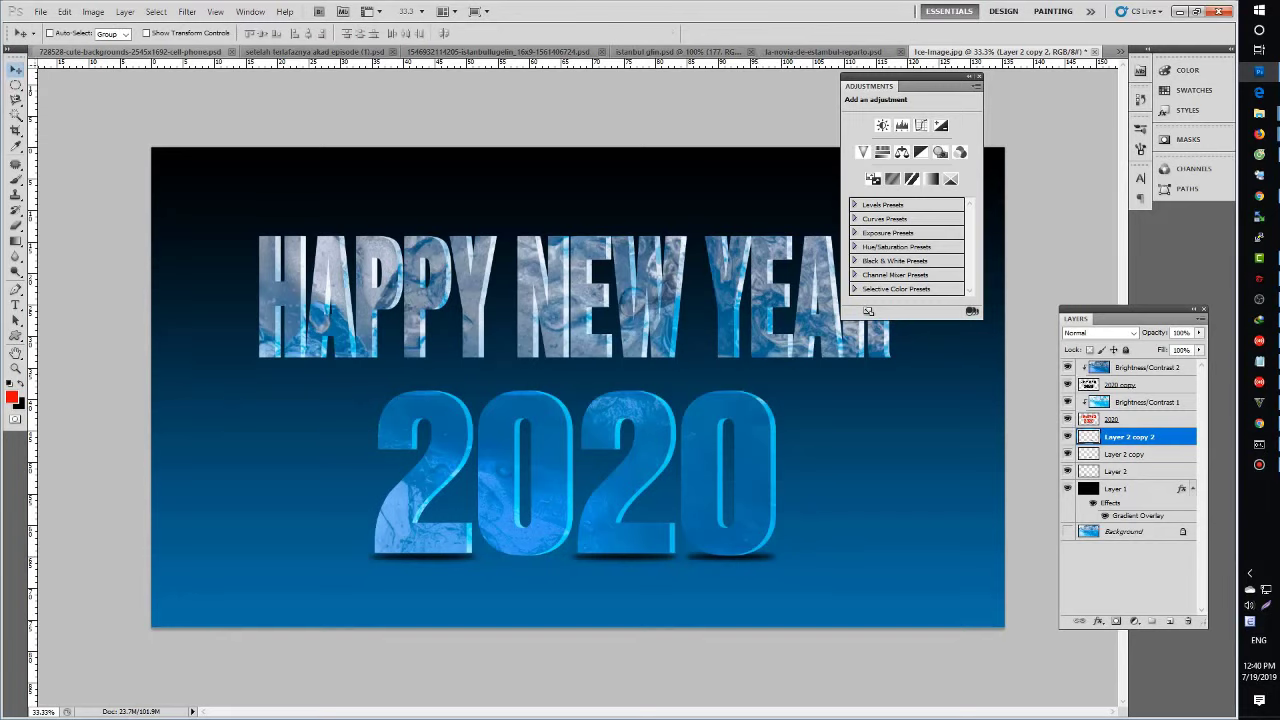
drag(710, 557, 523, 557)
key(ctrl+j)
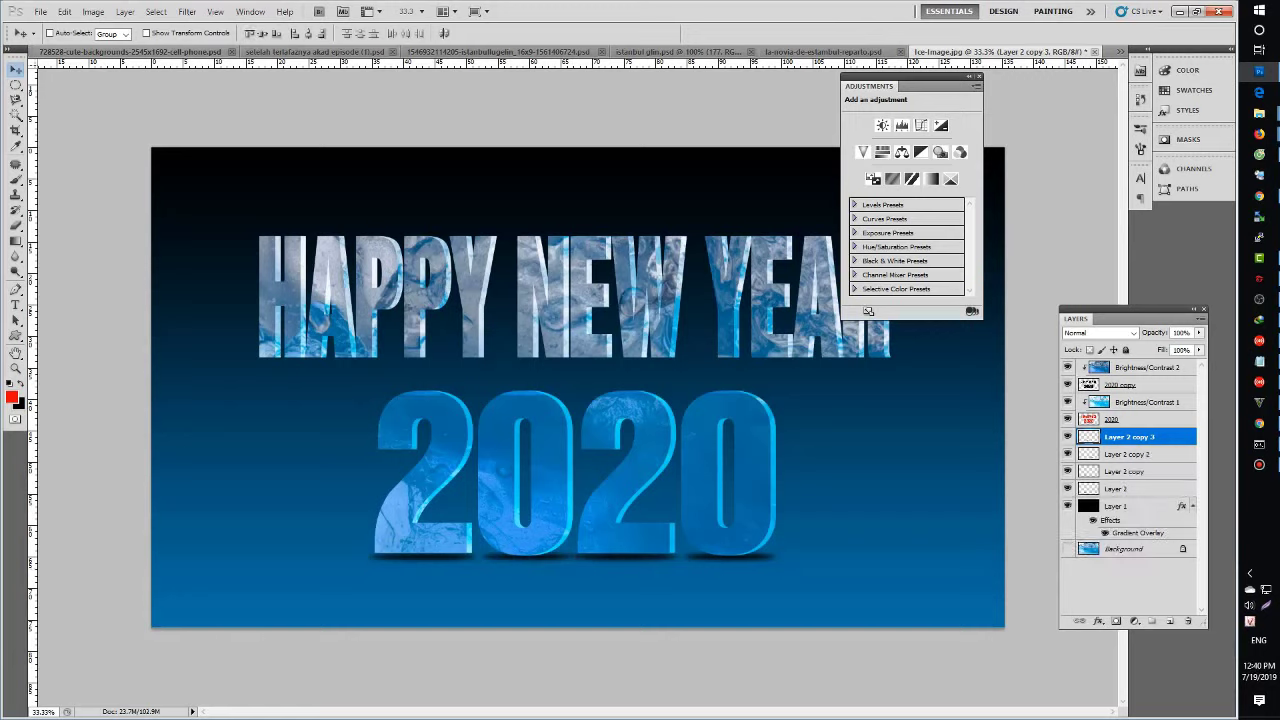
- Select all four shadow layers plus the top Brightness/Contrast 2 layer, and check the whole image
shift+click(1116, 488)
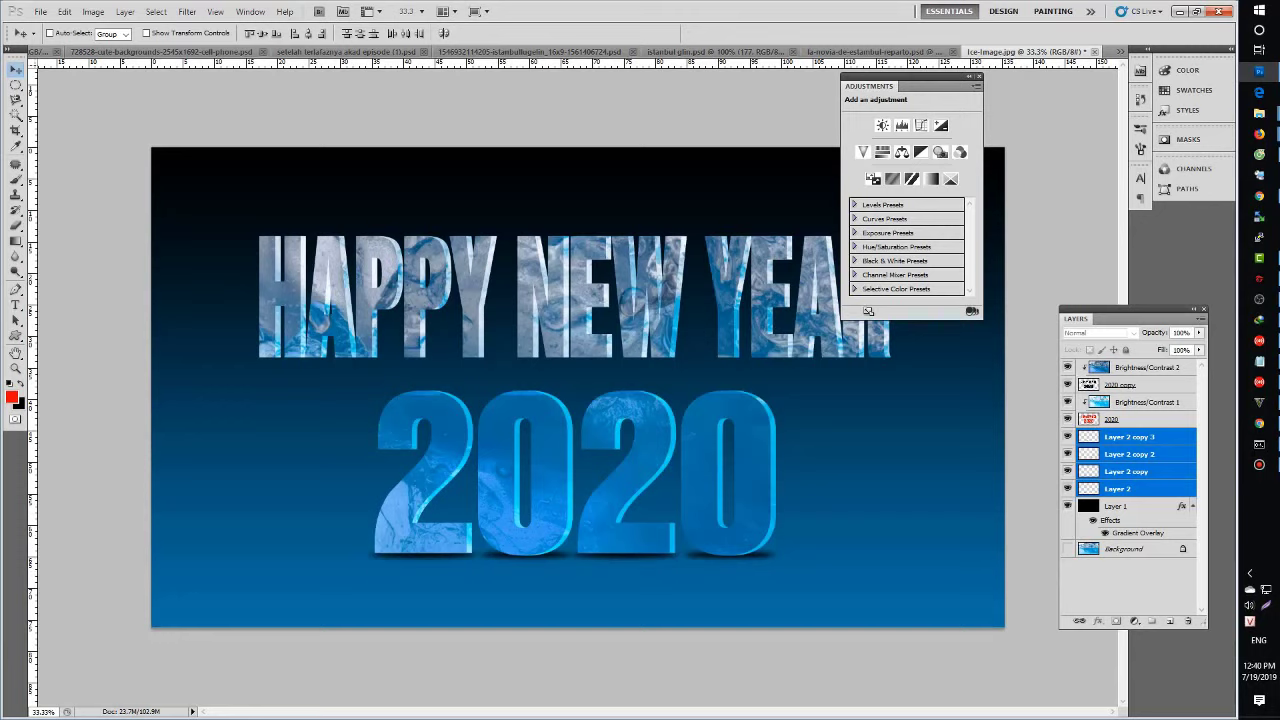
click(1150, 367)
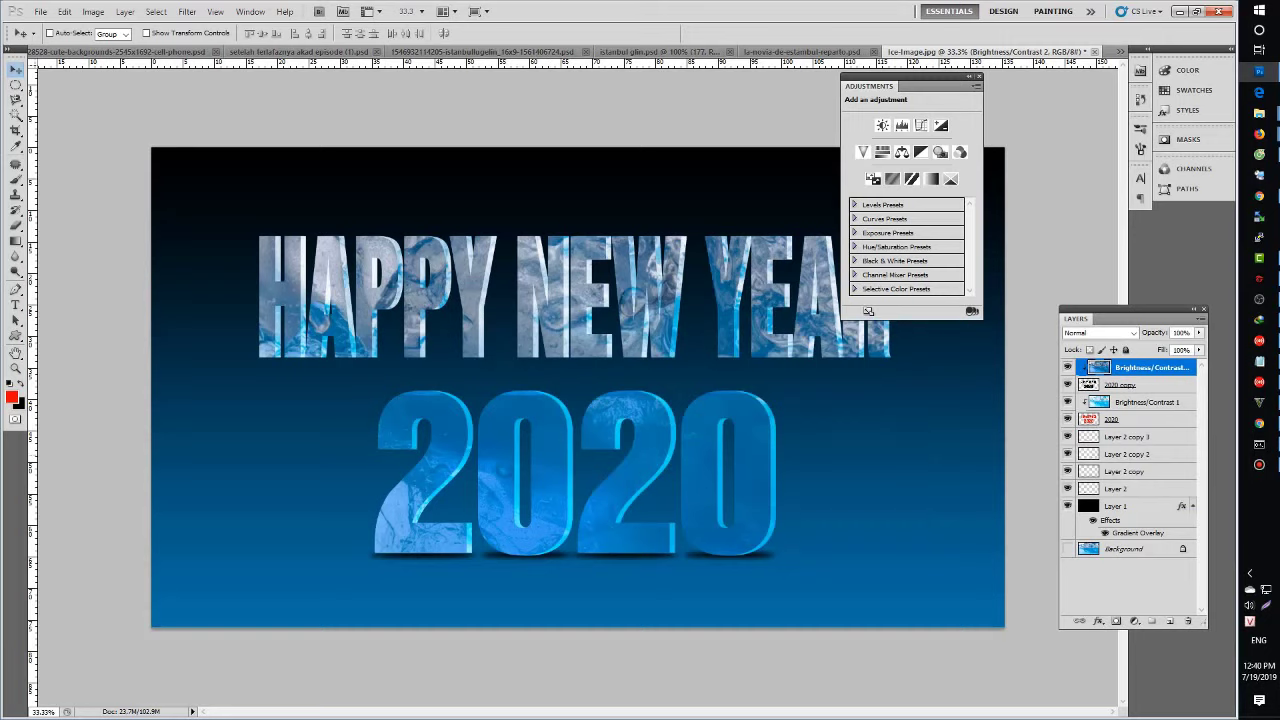
right_click(705, 441)
click(757, 450)
key(ctrl+minus)
key(ctrl+minus)
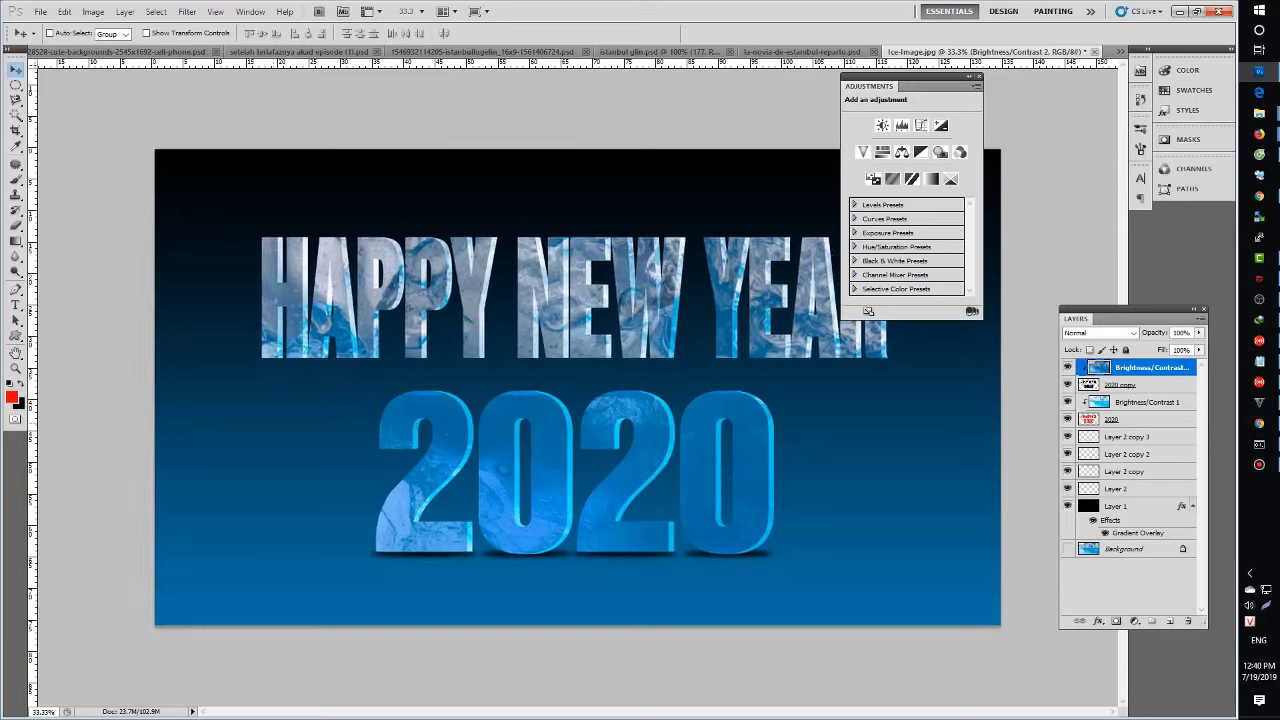
key(ctrl+plus)
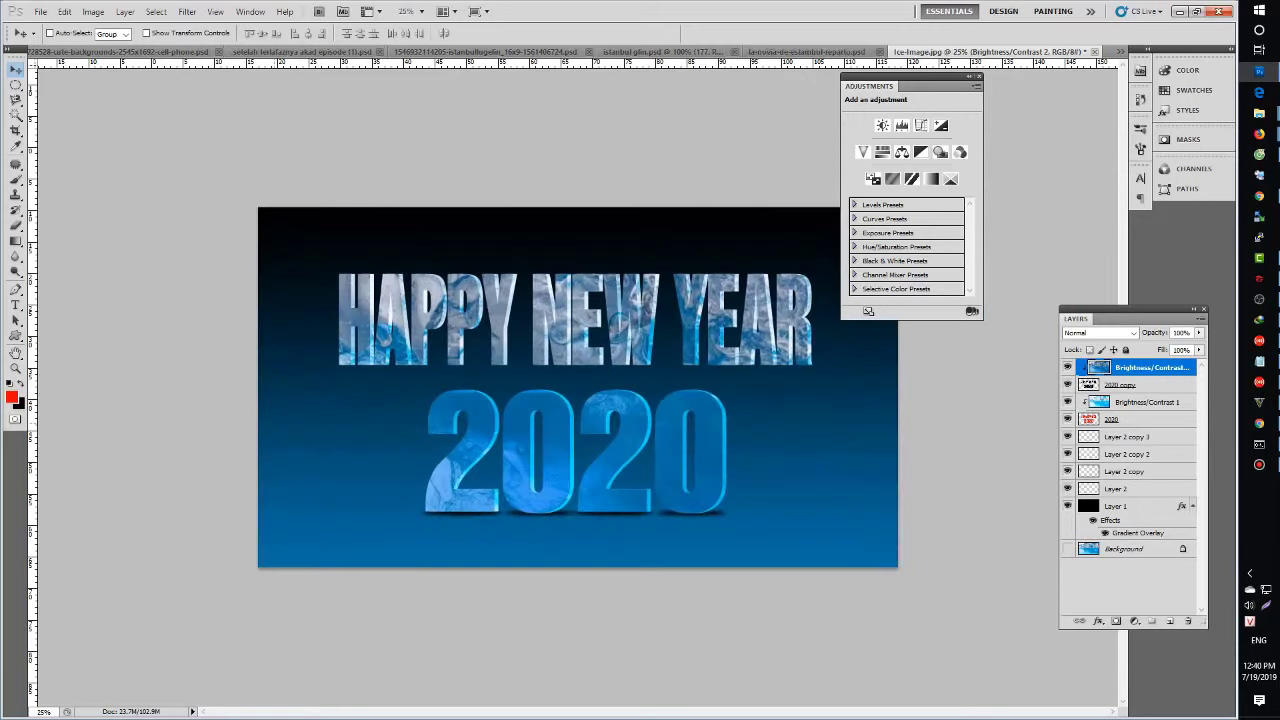
key(ctrl+minus)
key(ctrl+plus)
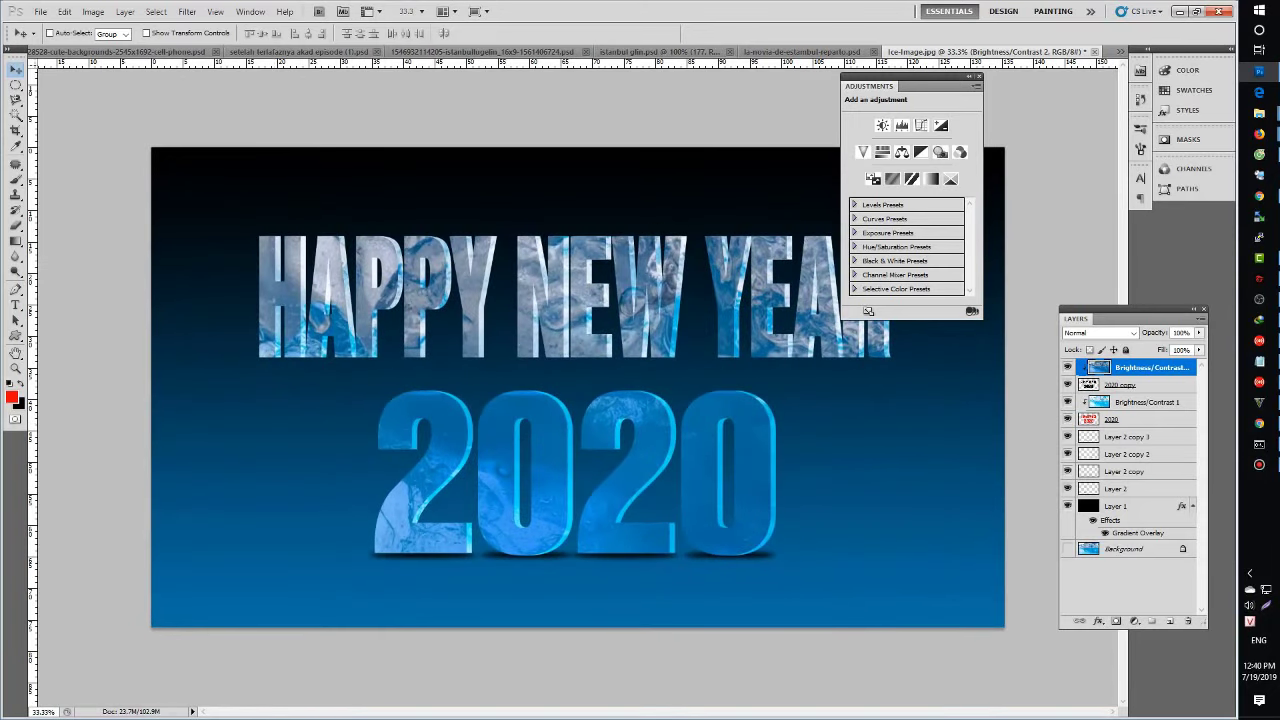
- Place a duplicate of Layer 2's shadow beneath HAPPY and size it to the word
right_click(452, 560)
click(475, 569)
drag(475, 569, 340, 373)
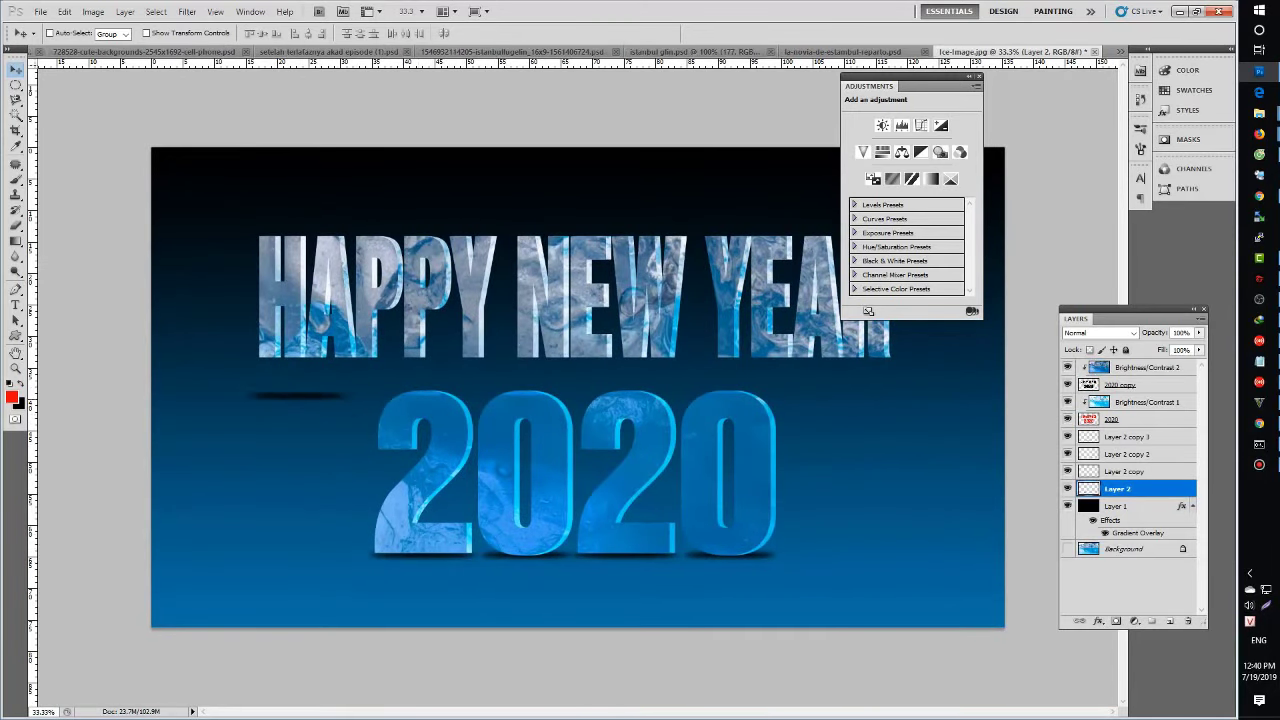
key(ctrl+j)
key(ctrl+t)
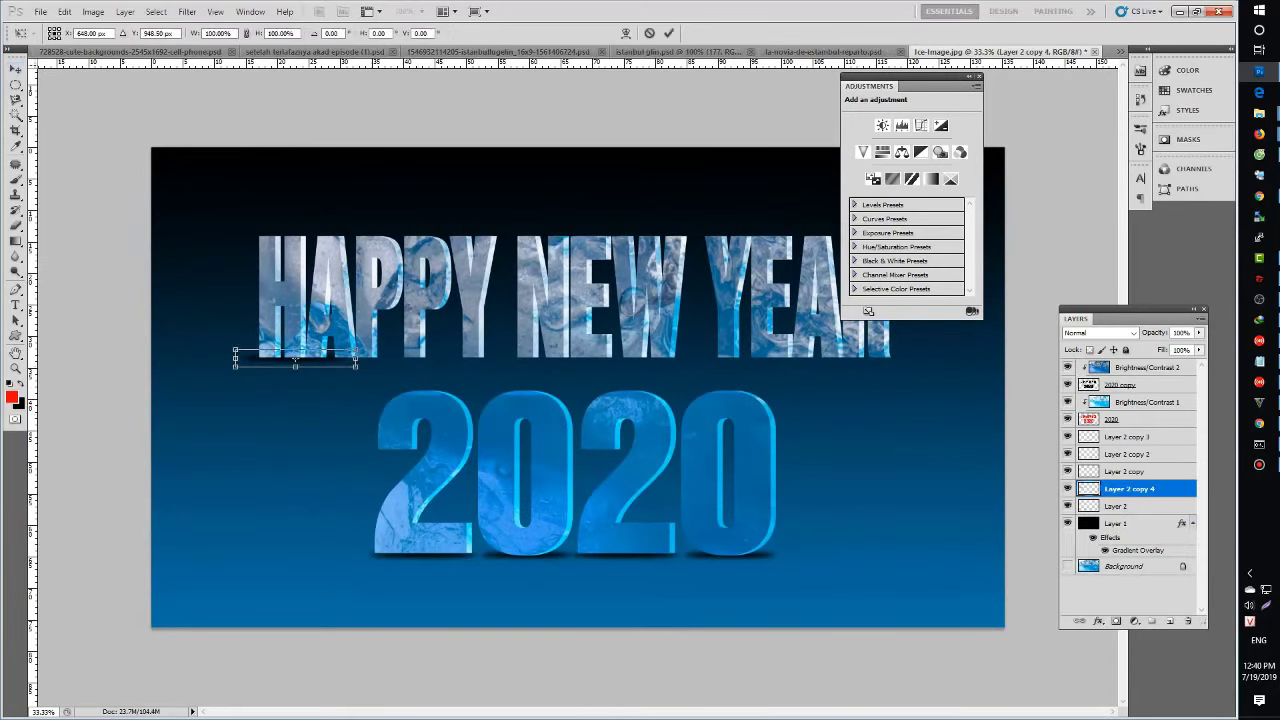
drag(356, 360, 495, 360)
key(Return)
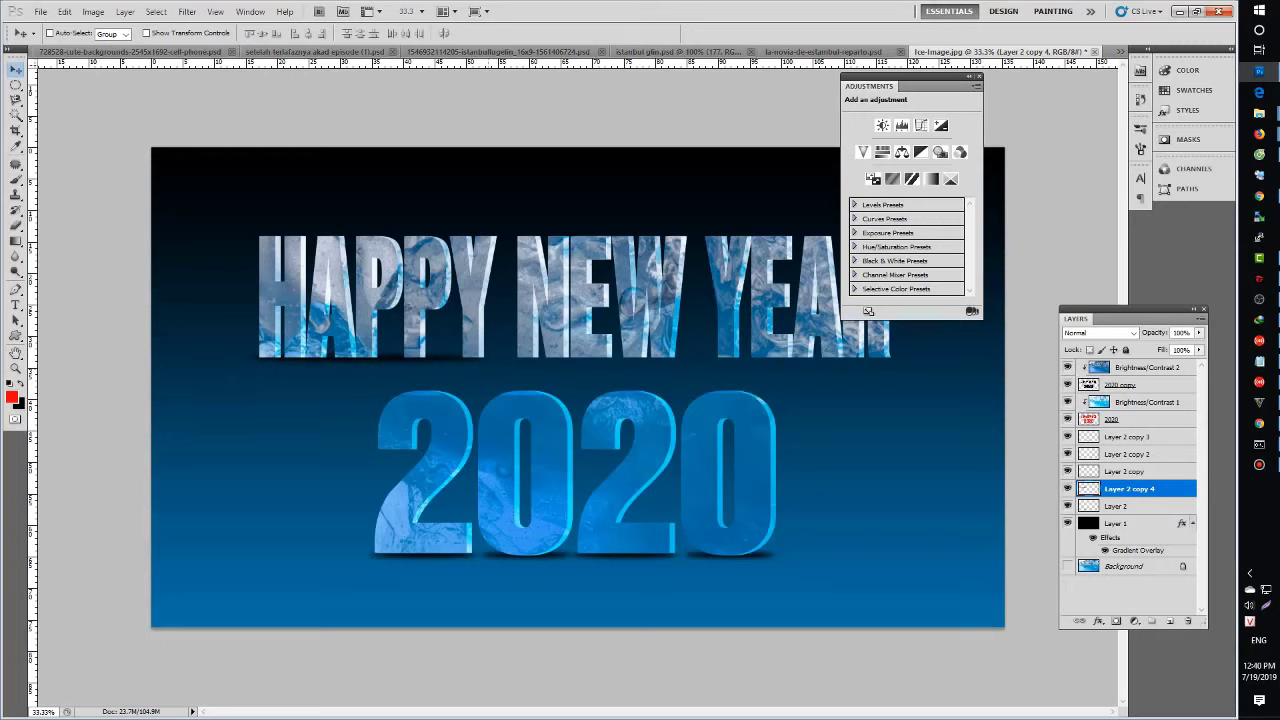
key(ctrl+t)
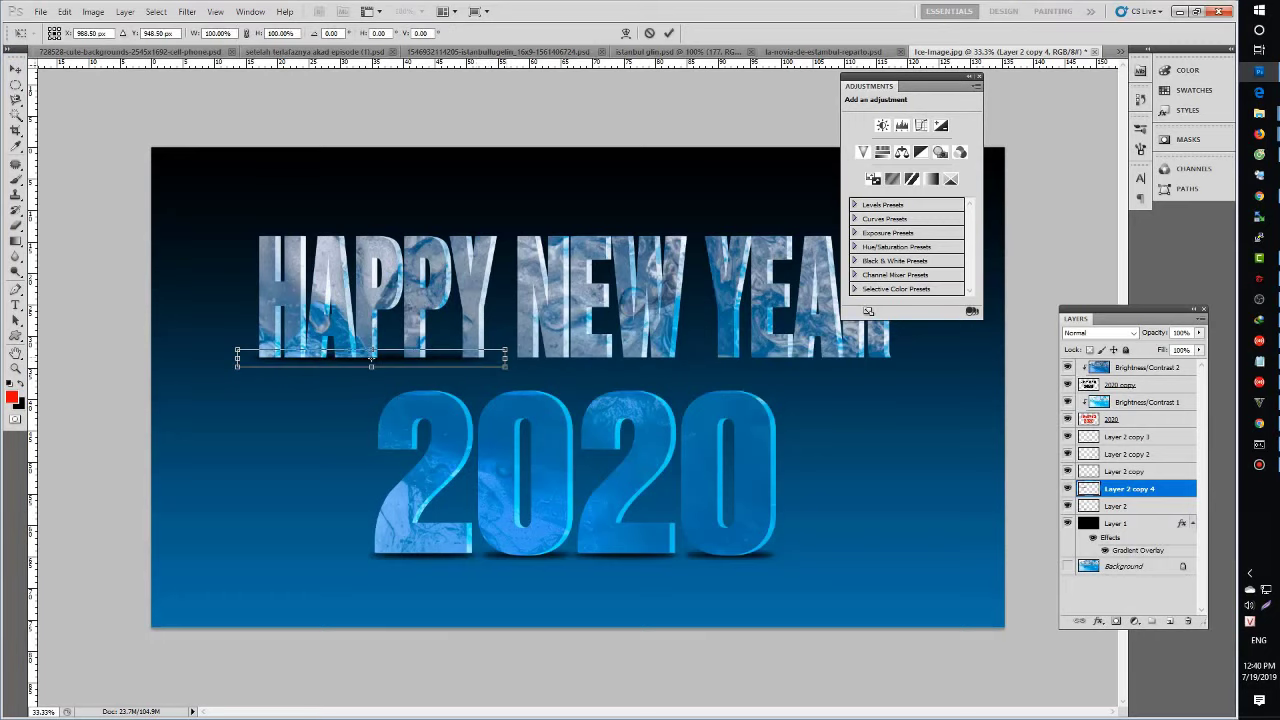
drag(505, 356, 397, 356)
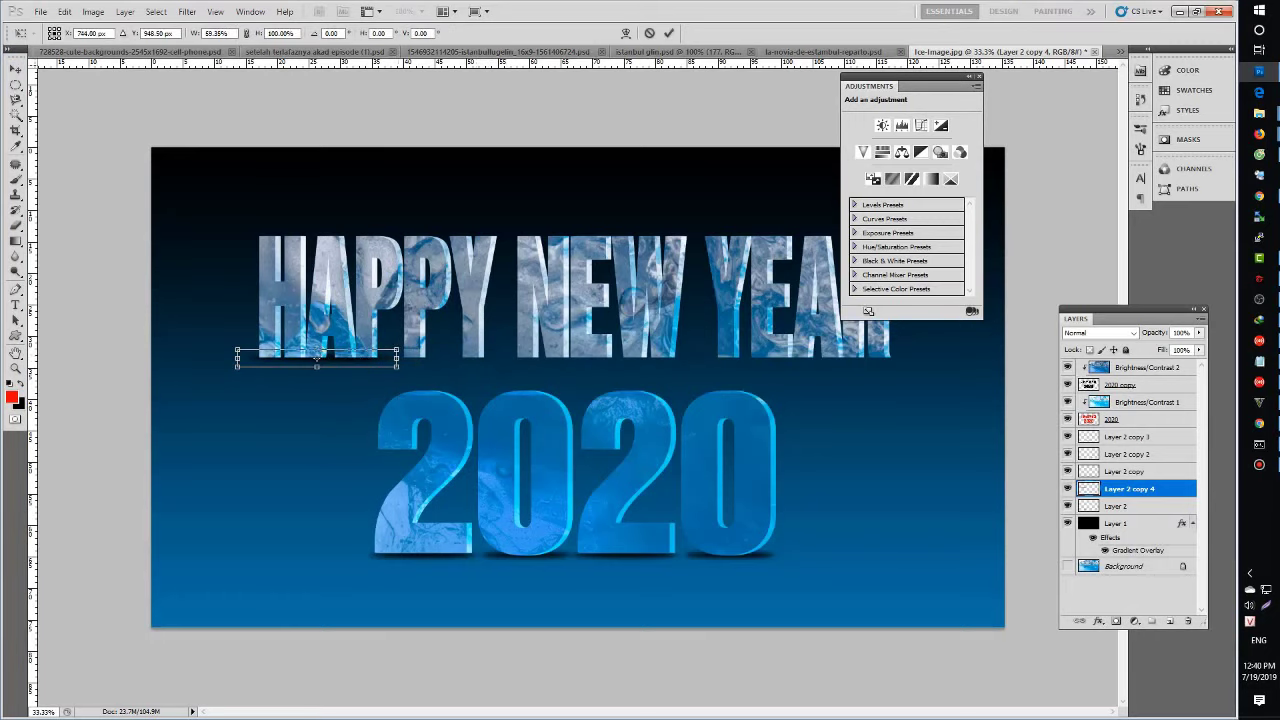
key(Return)
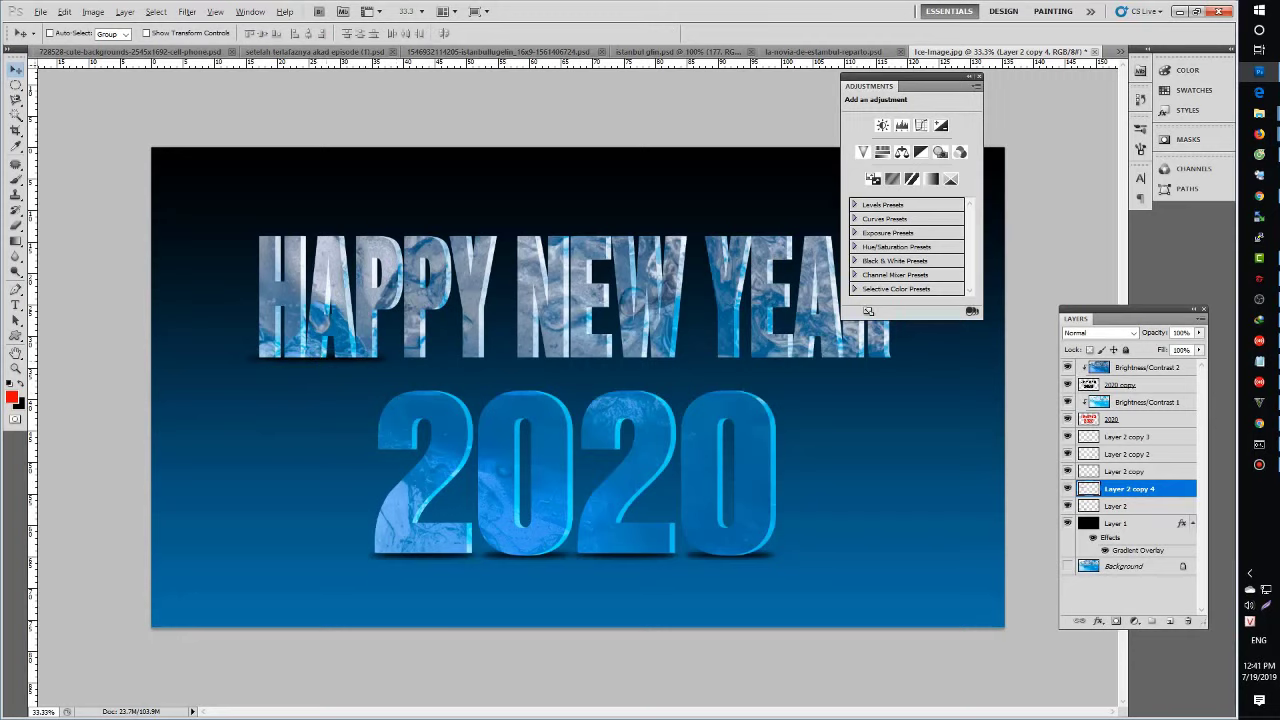
- Add a slightly widened shadow copy beneath NEW, then hide the panels
mouse_move(440, 362)
mouse_down()
mouse_move(572, 360)
mouse_move(575, 375)
mouse_move(575, 360)
mouse_up()
key(ctrl+j)
key(ctrl+t)
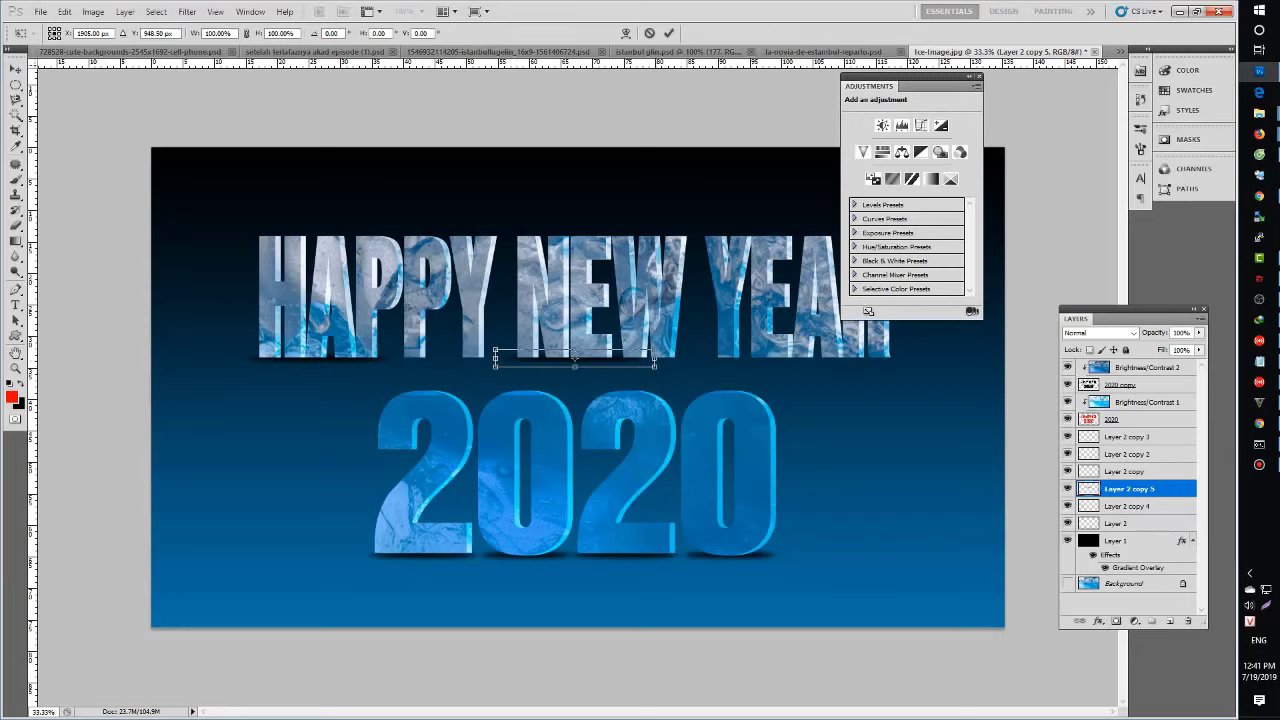
drag(692, 359, 699, 359)
key(Return)
key(Tab)
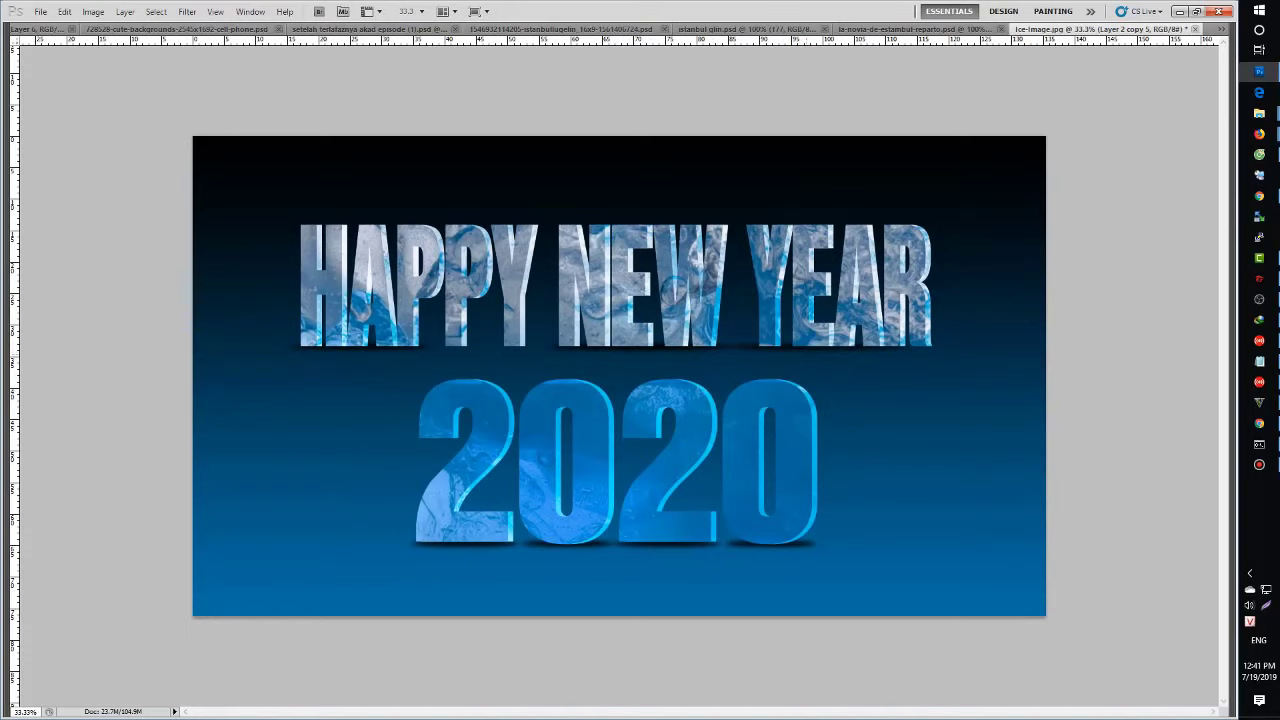
- Duplicate the shadow strip and widen it beneath YEAR
key(ctrl+j)
key(ctrl+t)
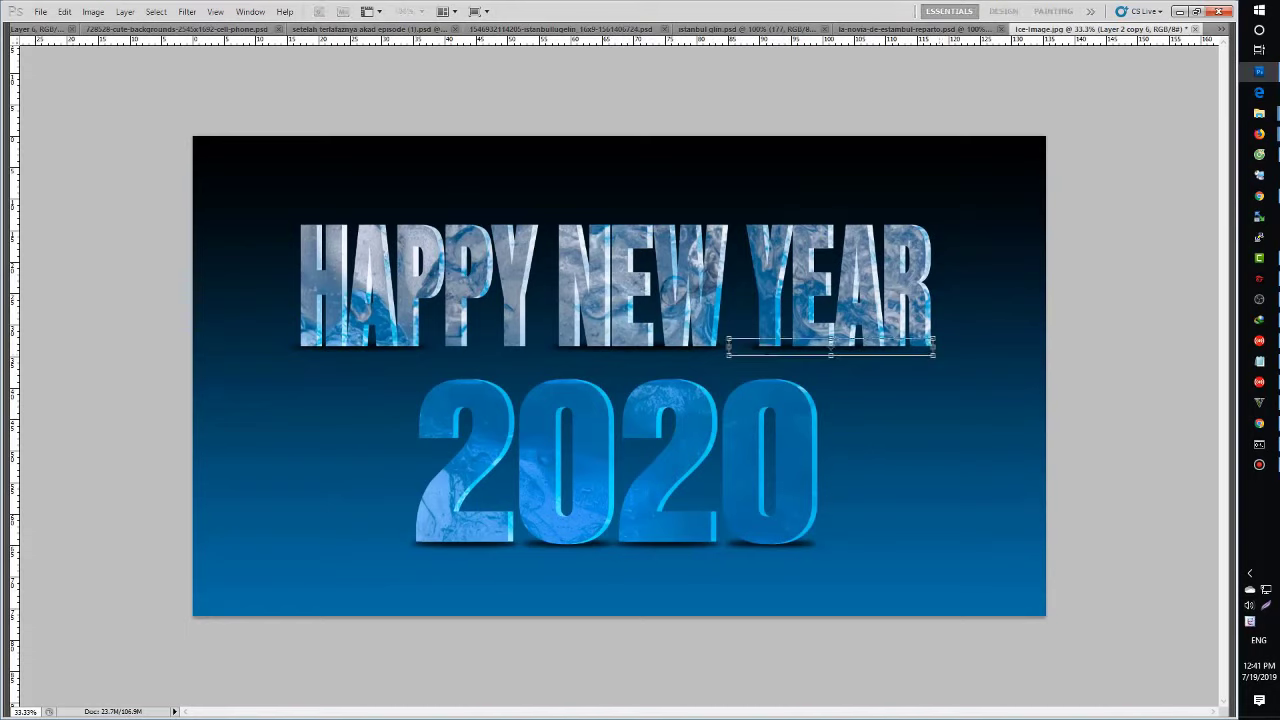
drag(933, 348, 976, 348)
key(Return)
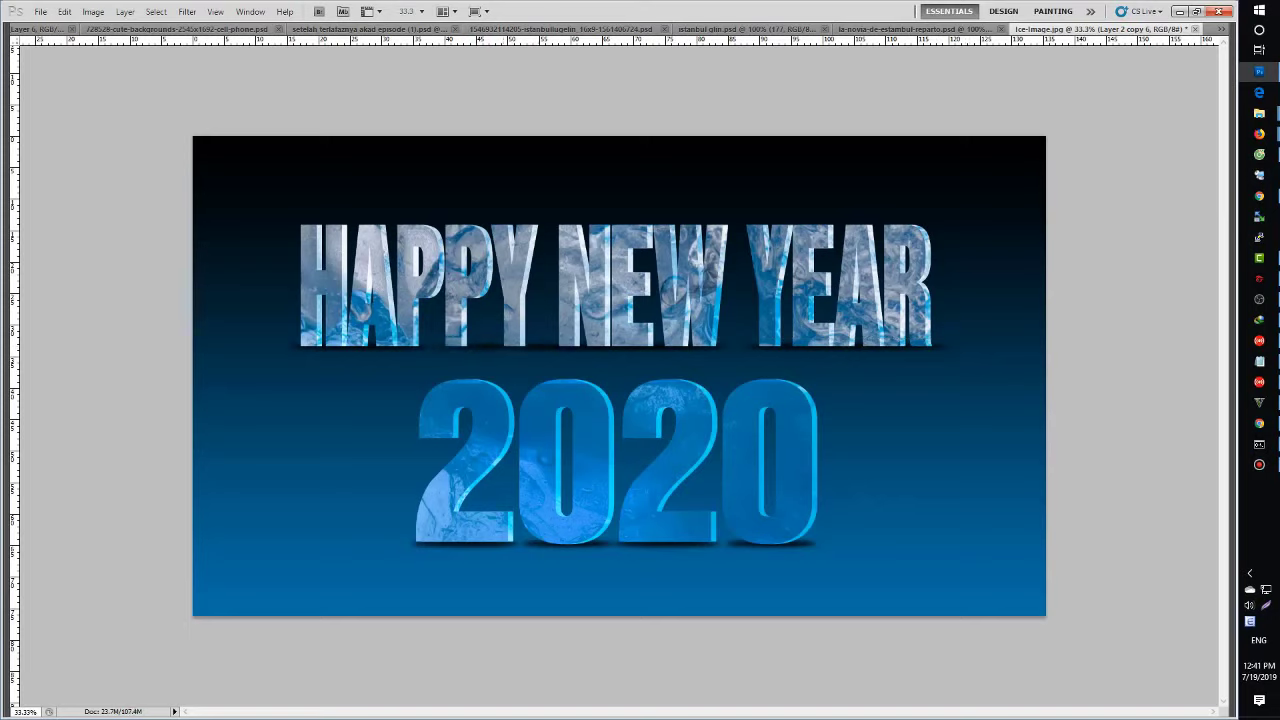
- Add another shadow strip copy, narrowed to fit beneath the remaining letters
key(ctrl+j)
key(ctrl+t)
drag(654, 348, 468, 348)
key(Return)
- Zoom in and shrink the small shadow strip under HAPPY
key(ctrl+plus)
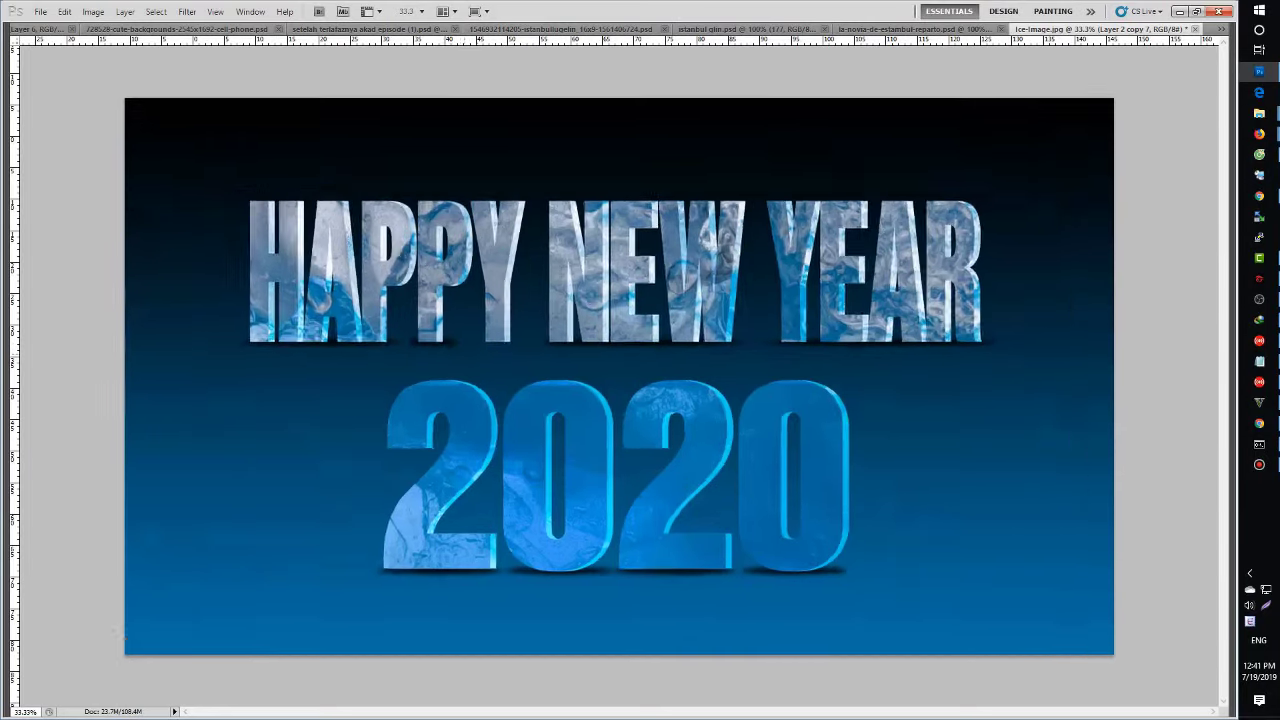
key(ctrl+plus)
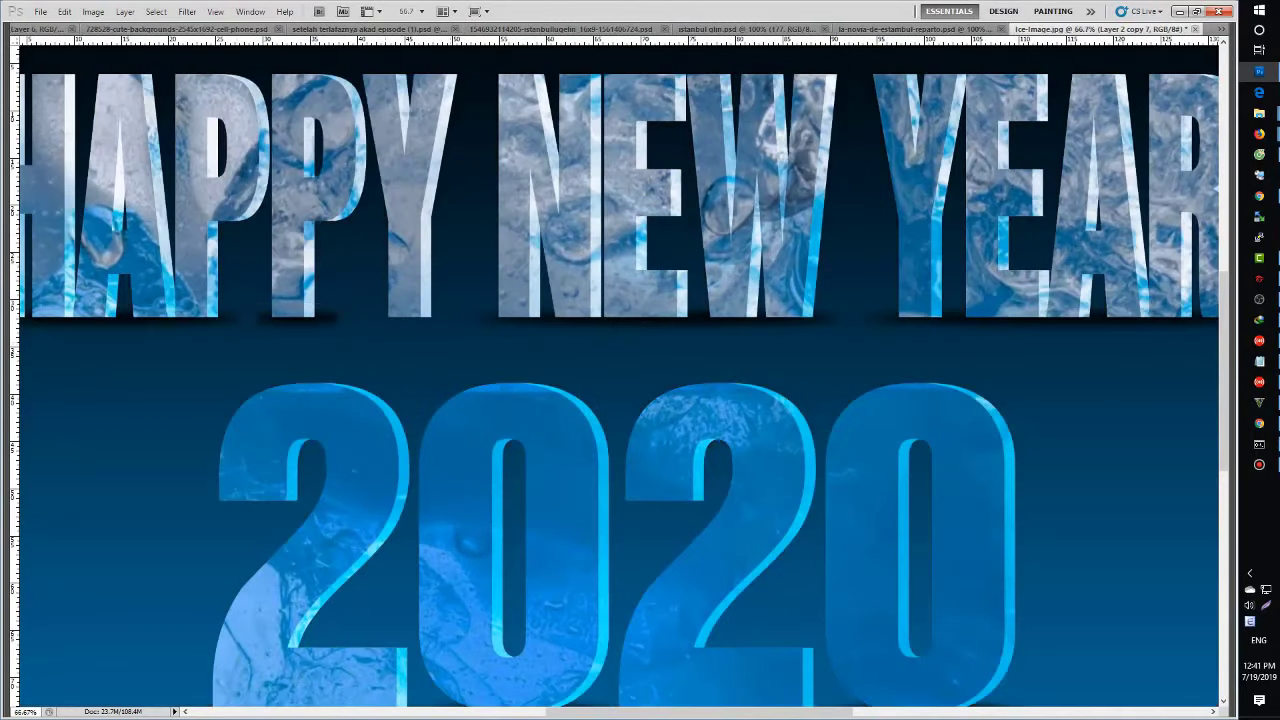
key(ctrl+t)
drag(298, 301, 321, 323)
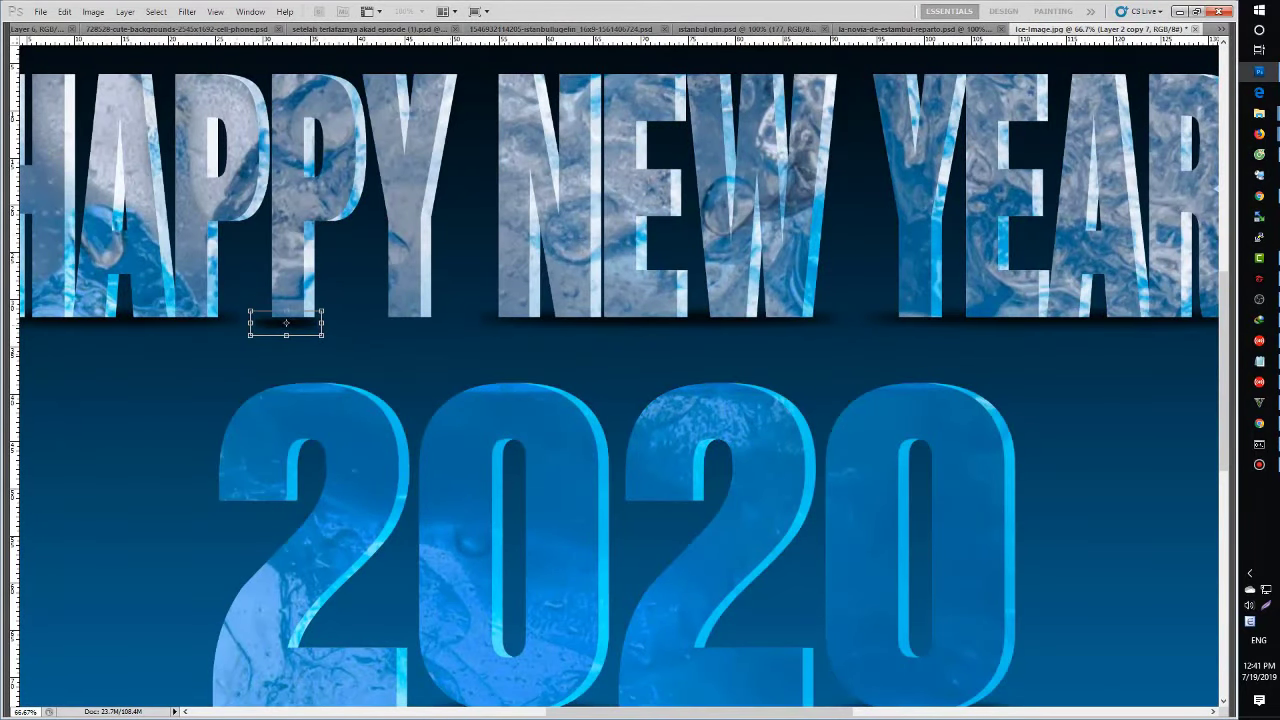
key(Return)
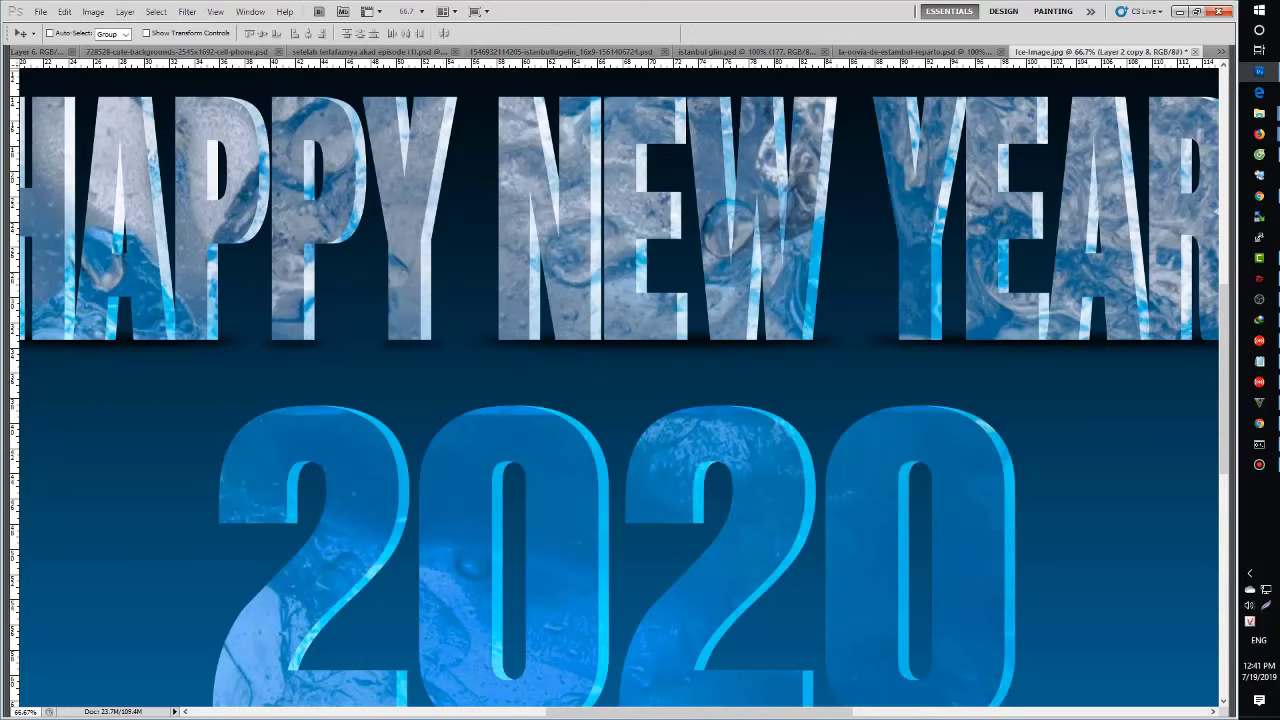
key(ctrl+minus)
key(ctrl+minus)
key(ctrl+minus)
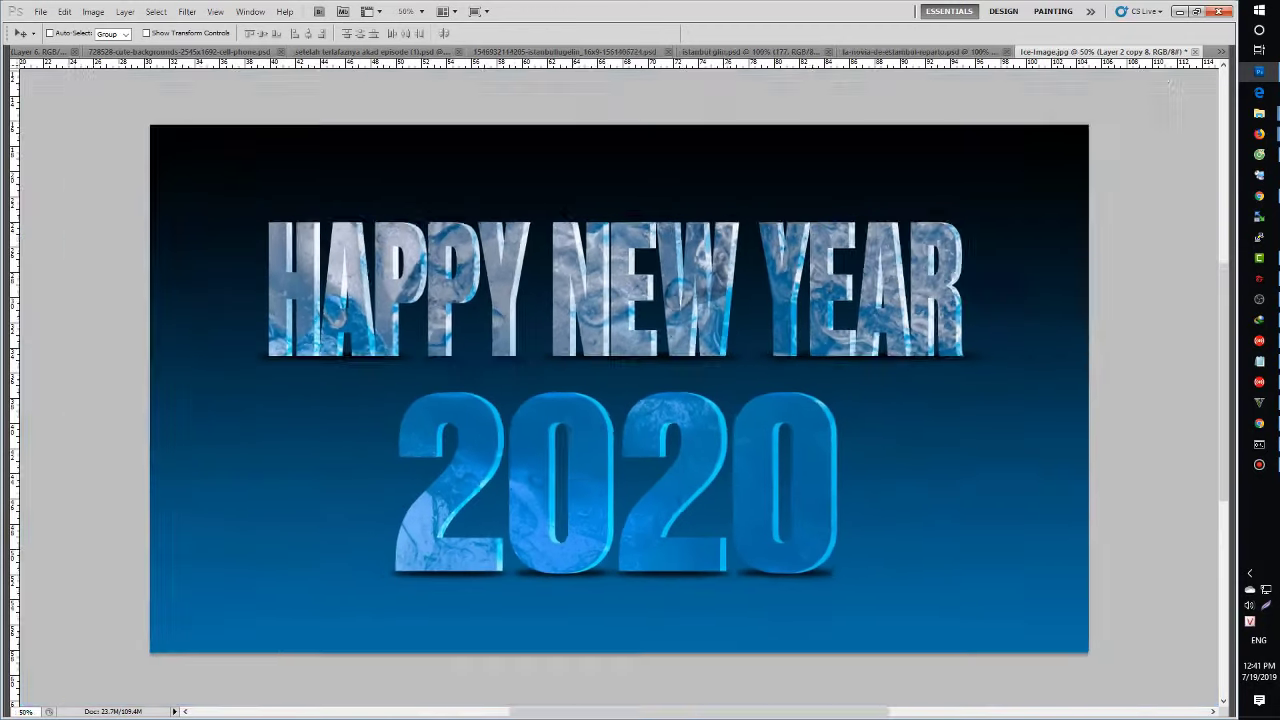
key(ctrl+minus)
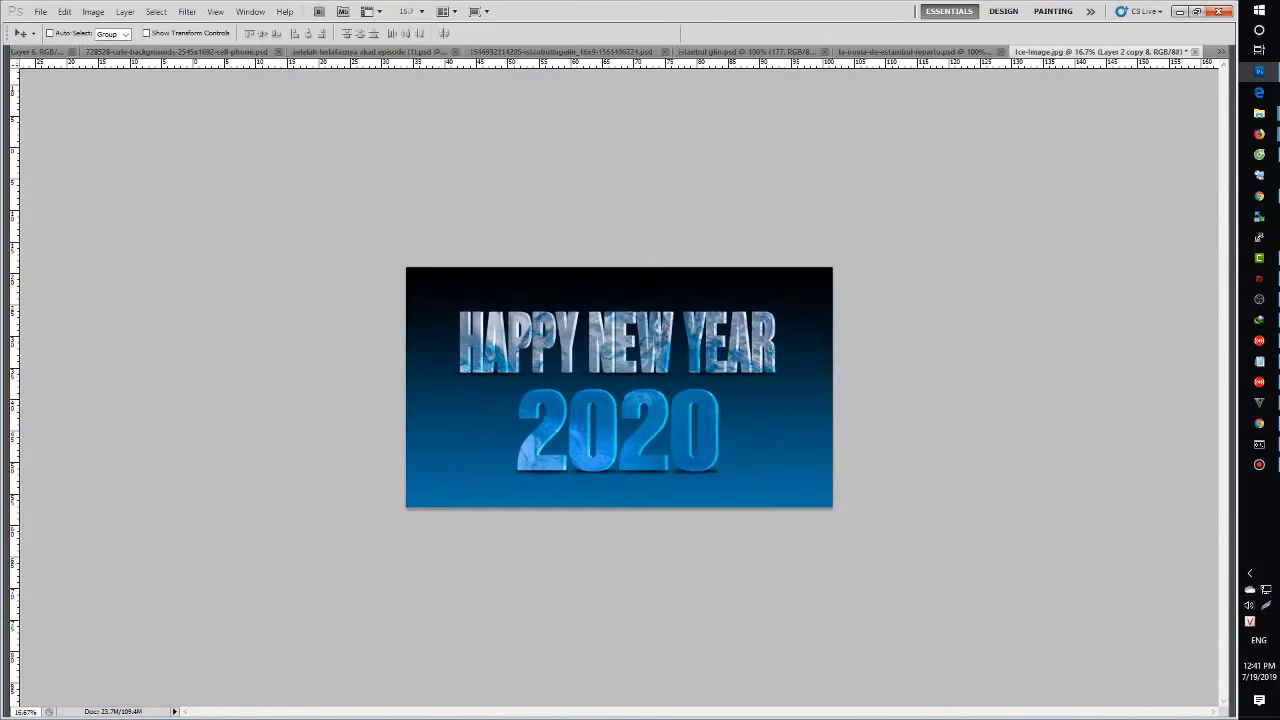
key(ctrl+plus)
key(ctrl+plus)
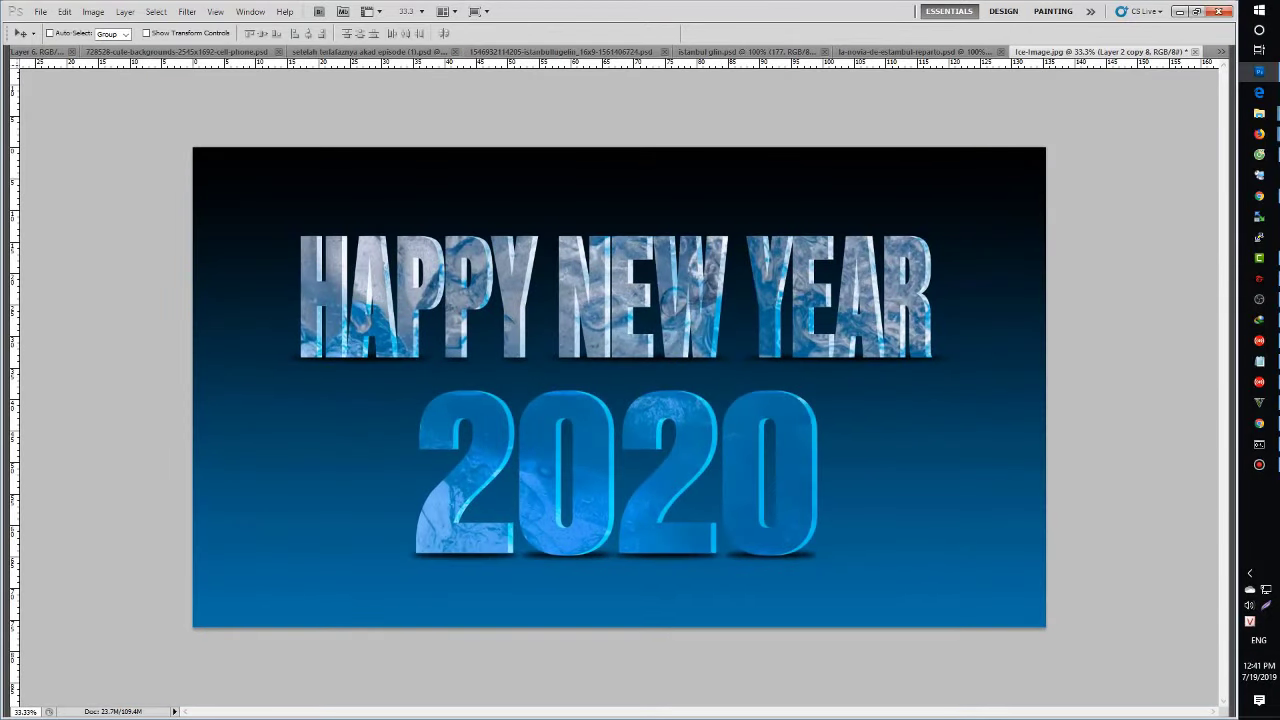
click(1259, 464)
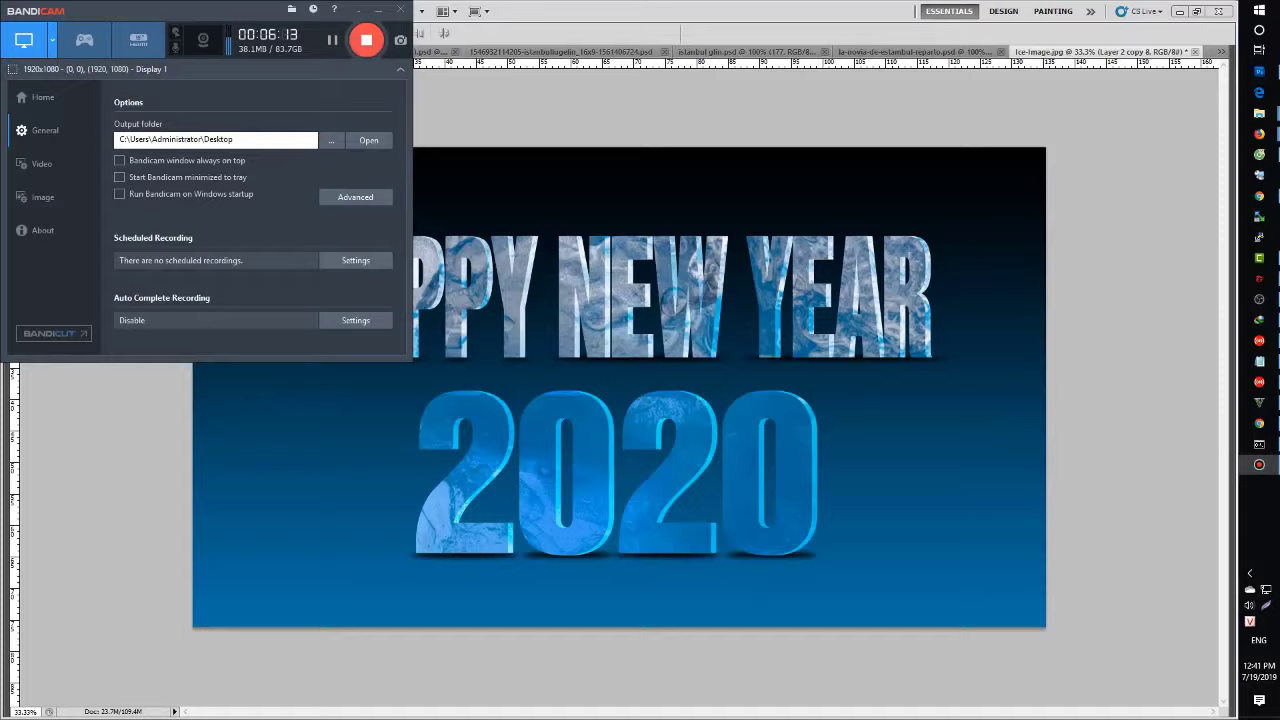